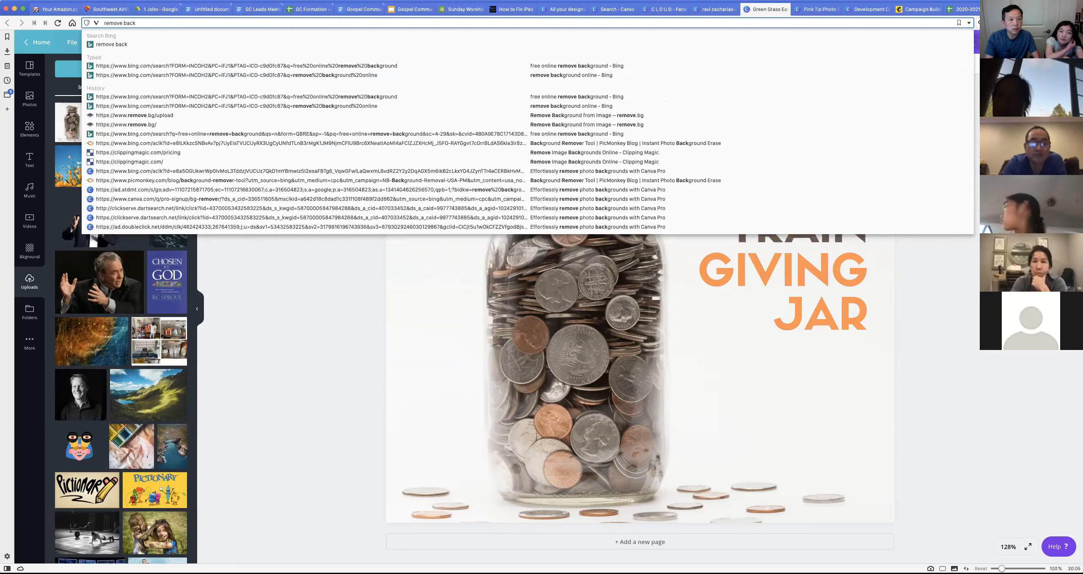
Step: Search the web for "remove background" and refine the query to "free remove background"
{"action": "type", "text": "ground"}
{"action": "key", "text": "Return"}
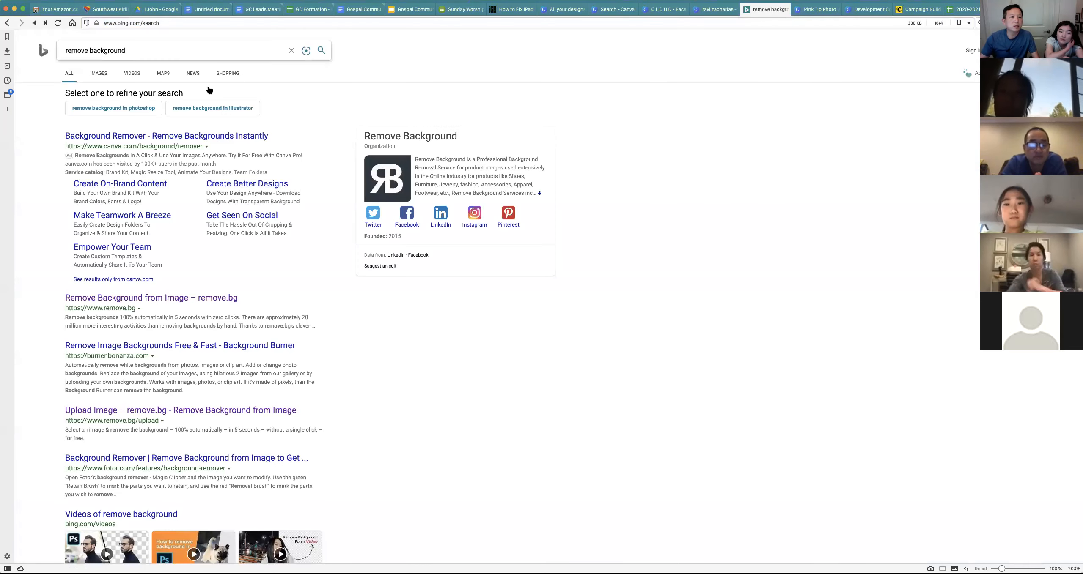
{"action": "left_click", "coordinate": [63, 51]}
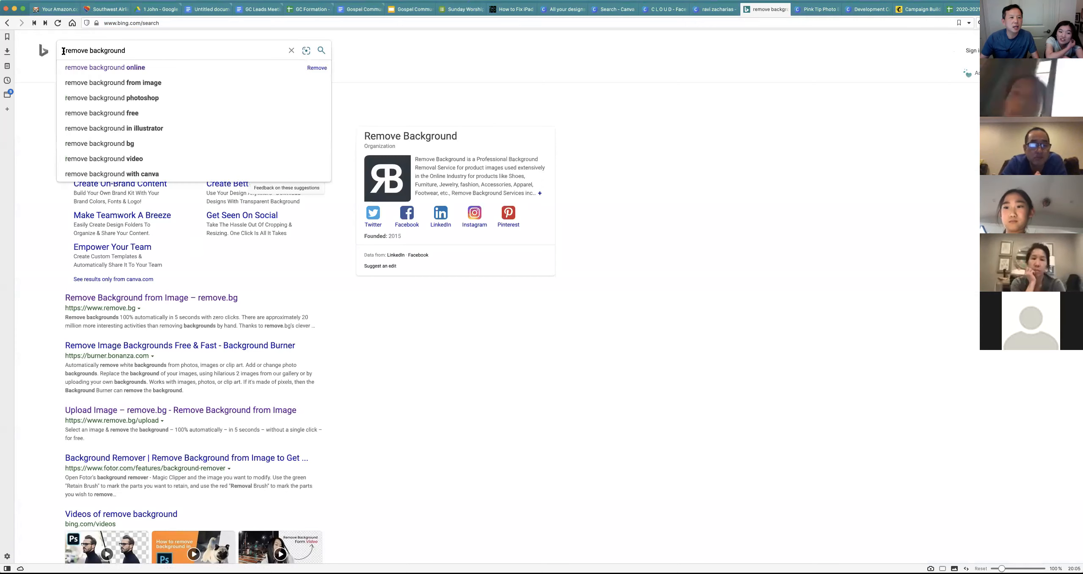
{"action": "type", "text": "free"}
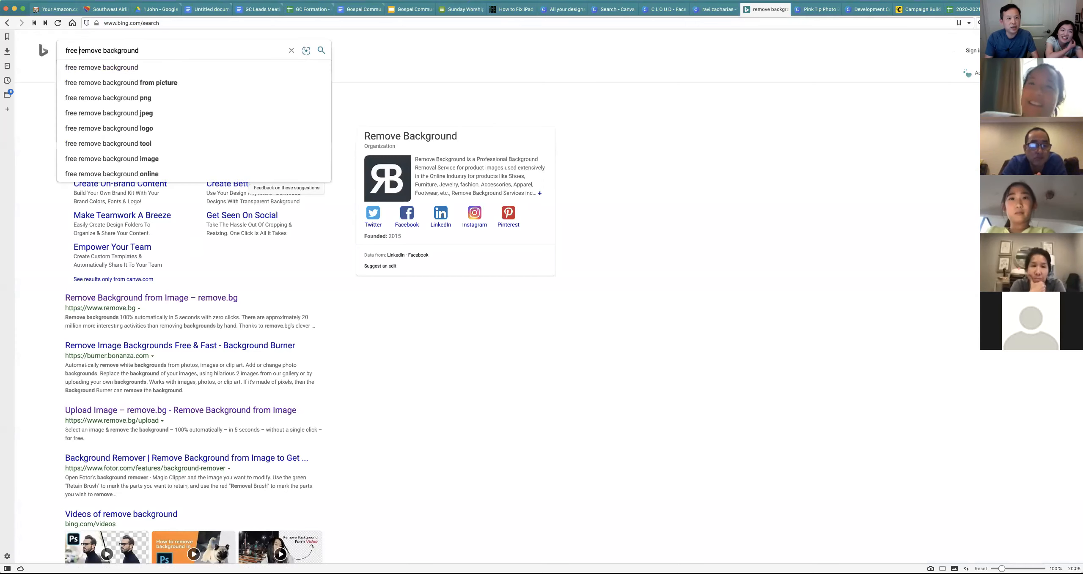
{"action": "key", "text": "Return"}
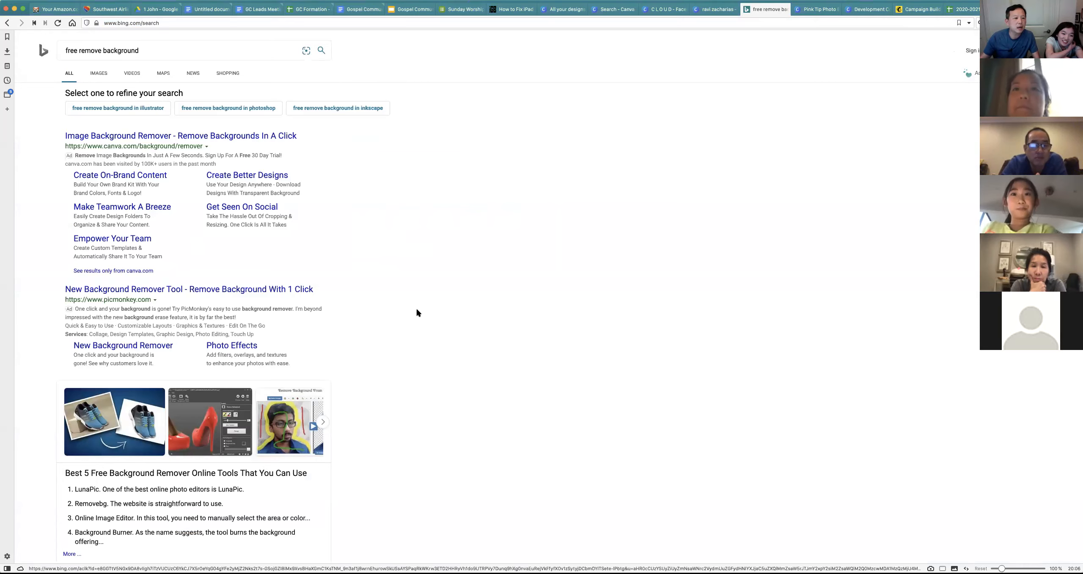
Step: Open the remove.bg result and upload the black-and-white couple photo to remove its background
{"action": "scroll", "coordinate": [423, 309], "scroll_direction": "down", "scroll_amount": 2}
{"action": "scroll", "coordinate": [431, 310], "scroll_direction": "down", "scroll_amount": 8}
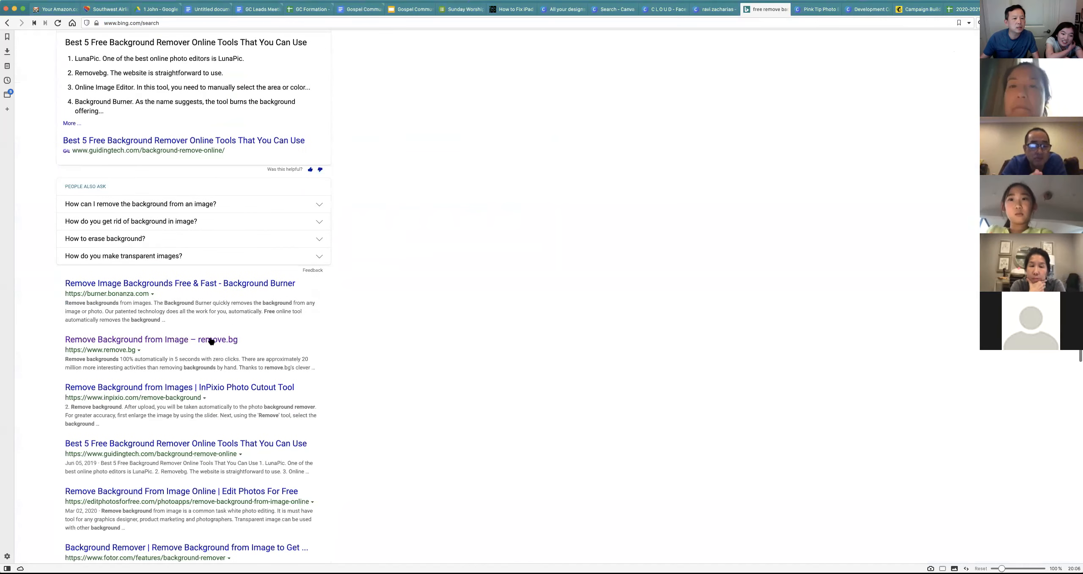
{"action": "left_click", "coordinate": [210, 341]}
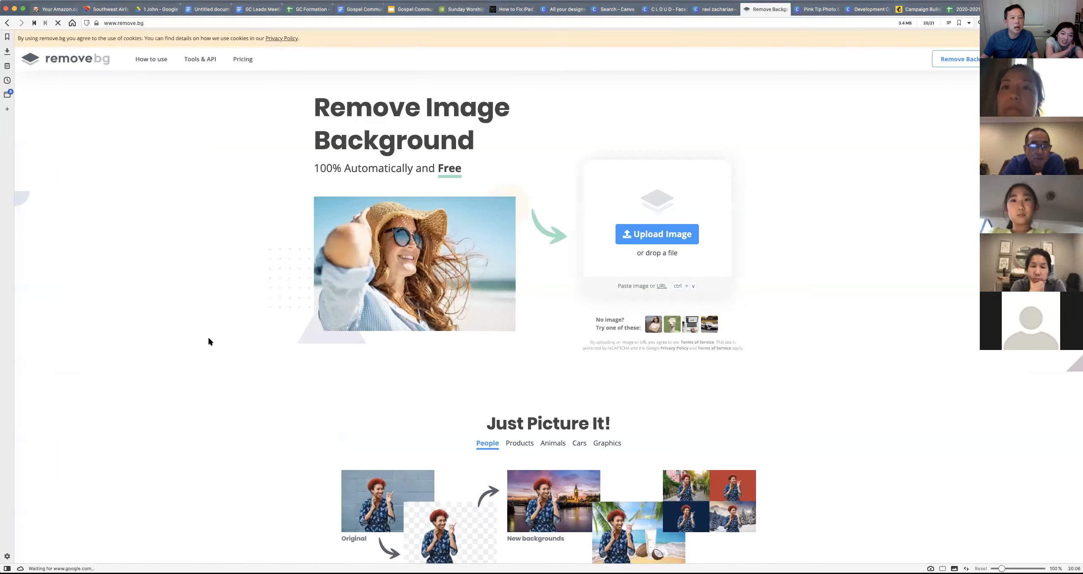
{"action": "left_click", "coordinate": [639, 237]}
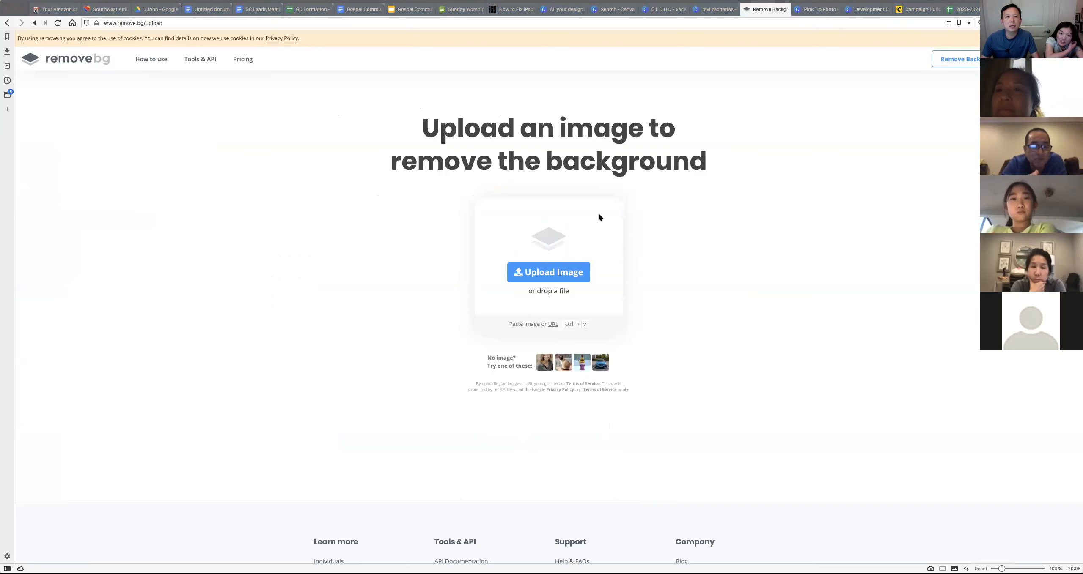
{"action": "left_click", "coordinate": [785, 466]}
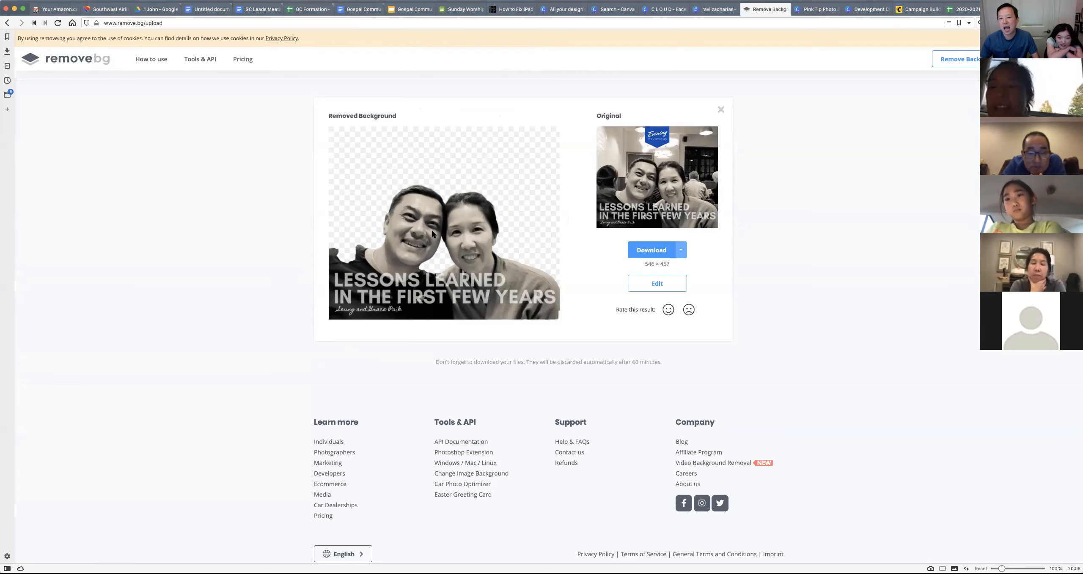
Step: Download the background-free couple photo as a PNG image to the Downloads folder
{"action": "left_click", "coordinate": [653, 254]}
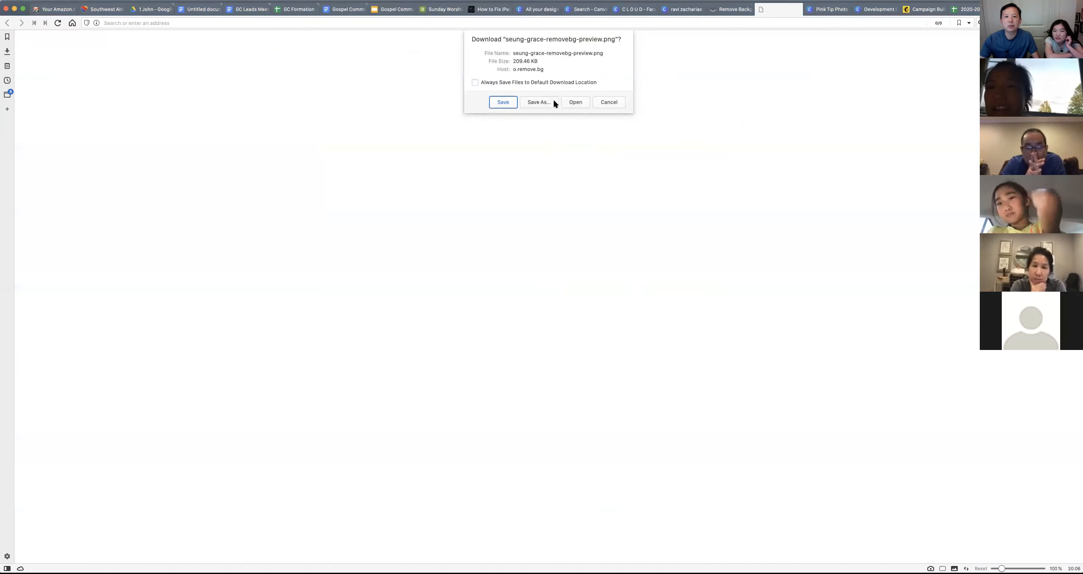
{"action": "left_click", "coordinate": [552, 103]}
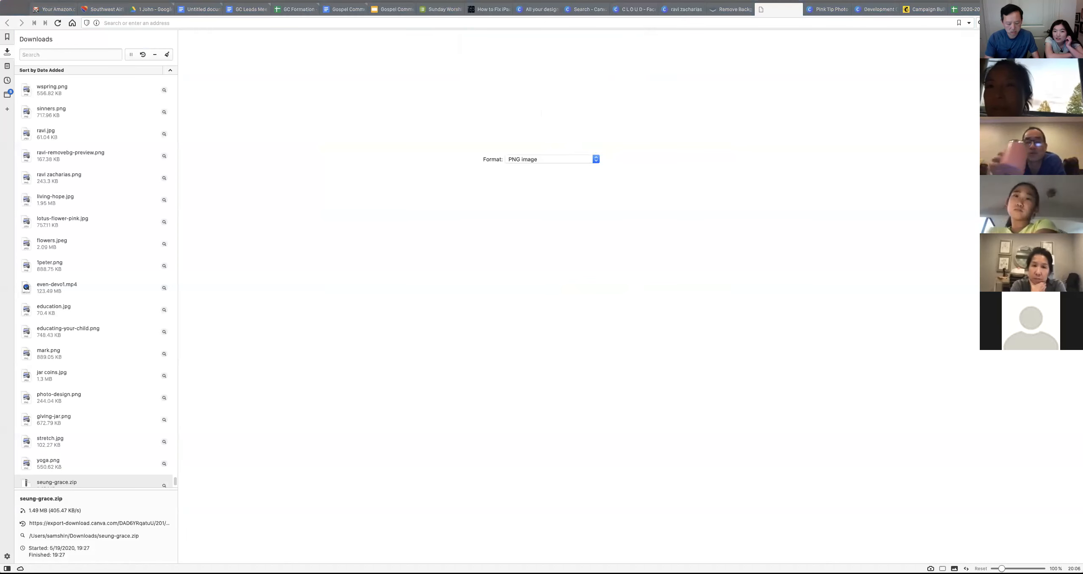
{"action": "key", "text": "Return"}
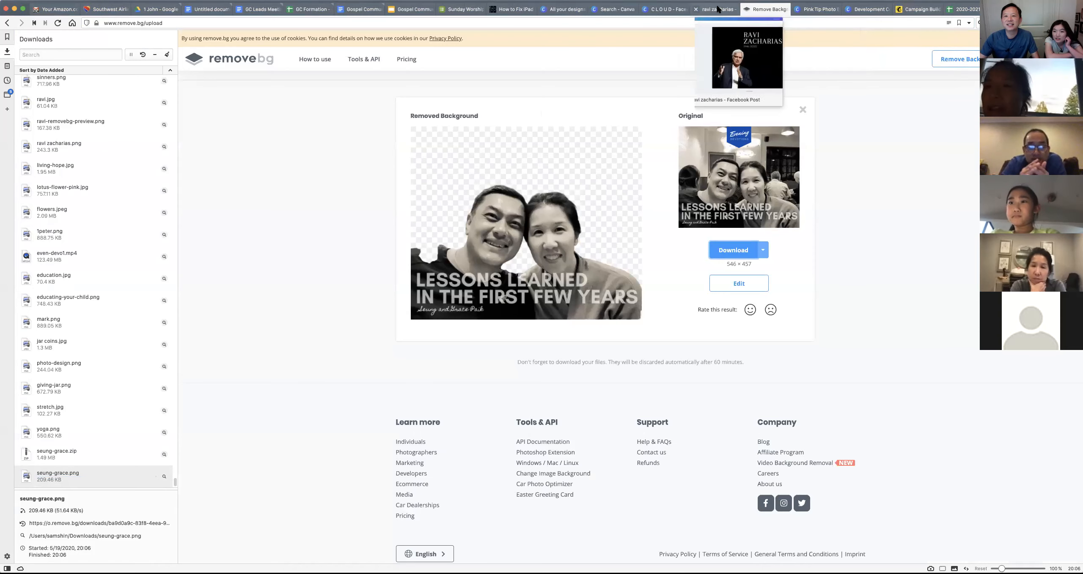
Step: Switch to Canva and create a blank Instagram Post design from the Instagram Posts templates
{"action": "left_click", "coordinate": [718, 9]}
{"action": "left_click", "coordinate": [663, 10]}
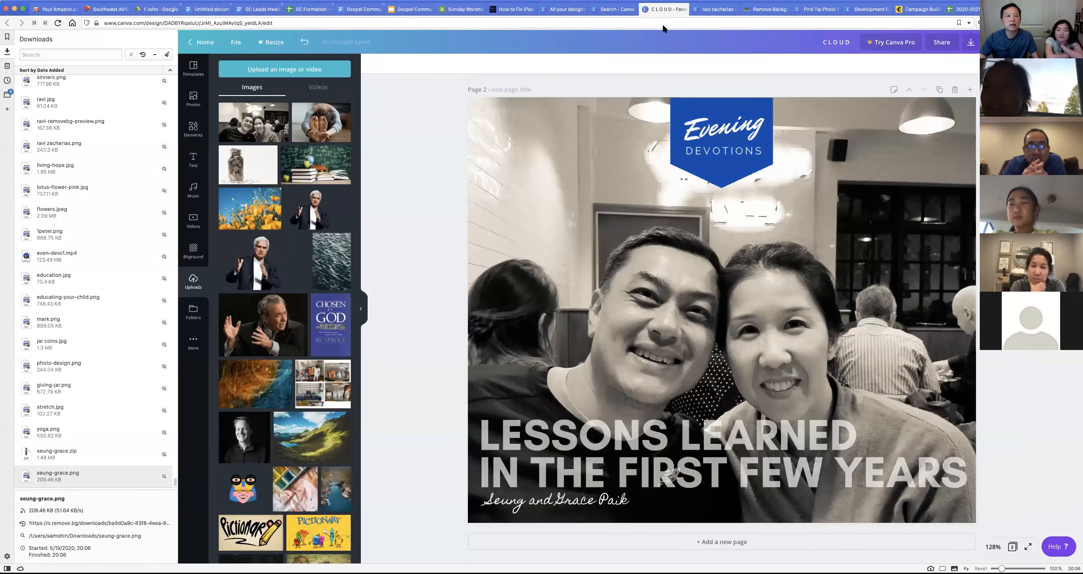
{"action": "left_click", "coordinate": [194, 72]}
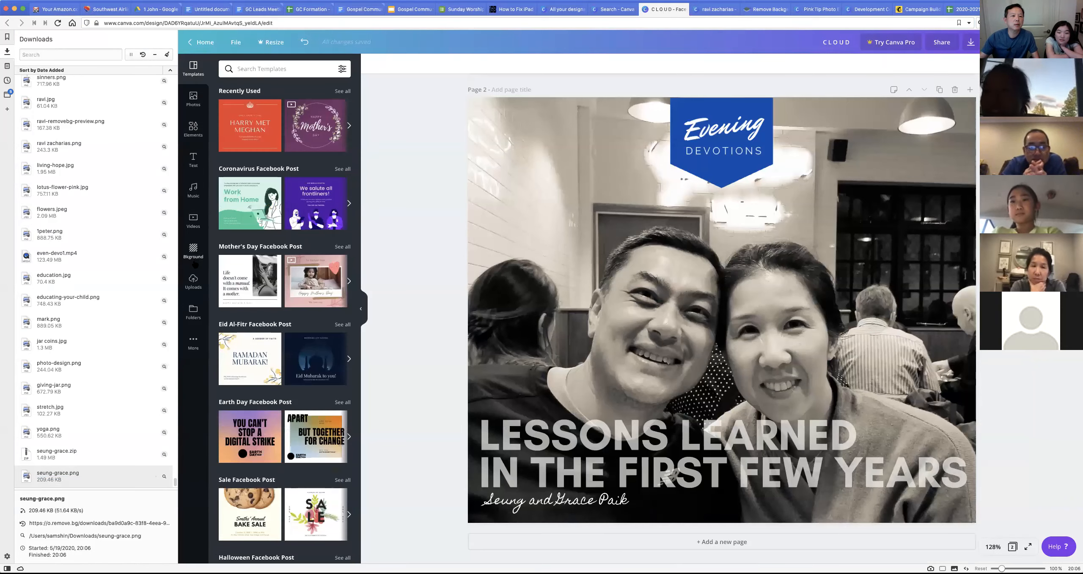
{"action": "left_click", "coordinate": [196, 43]}
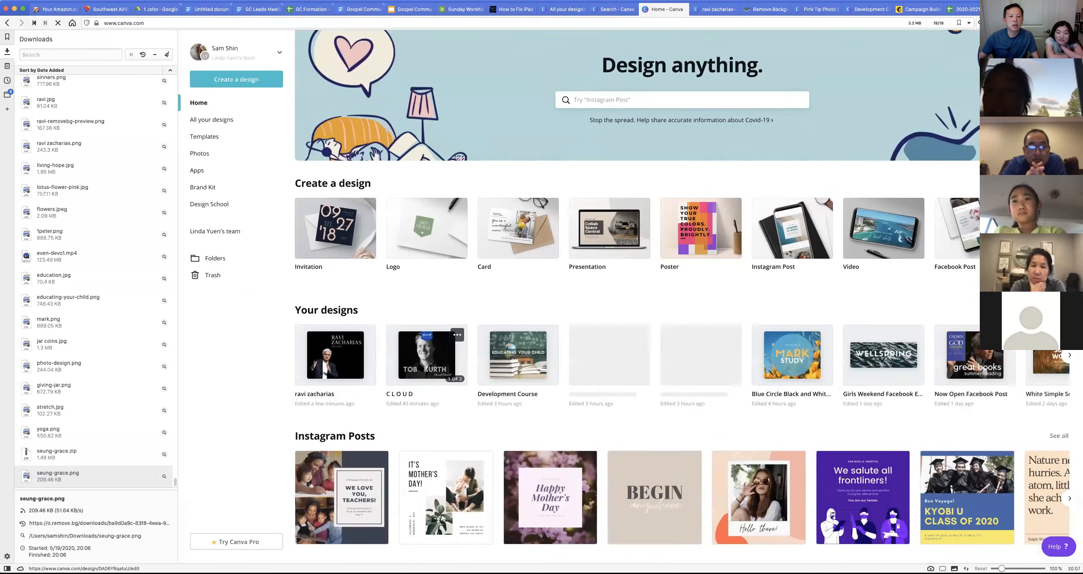
{"action": "scroll", "coordinate": [420, 359], "scroll_direction": "down", "scroll_amount": 3}
{"action": "scroll", "coordinate": [420, 368], "scroll_direction": "down", "scroll_amount": 1}
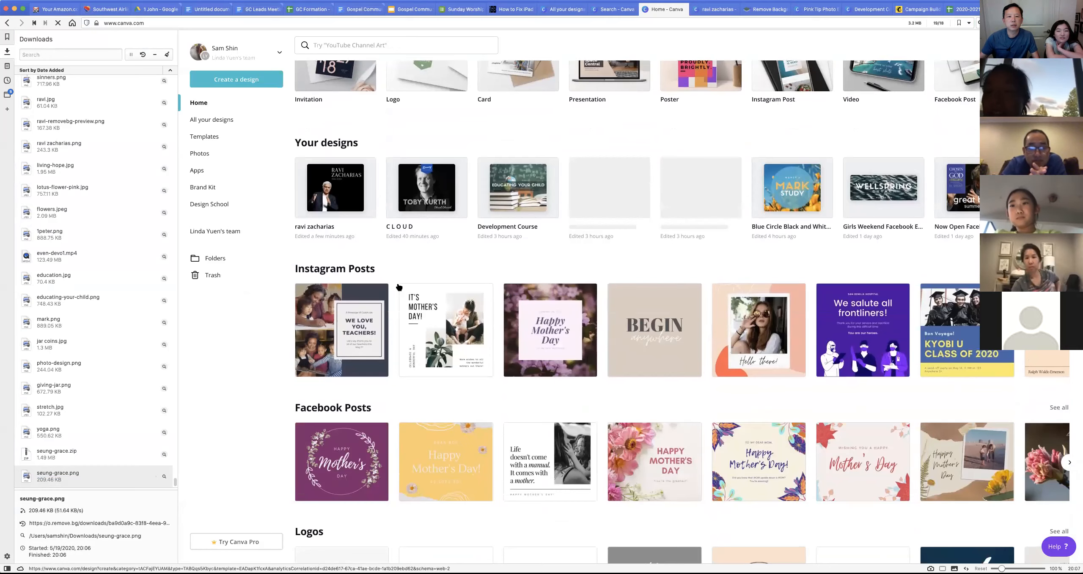
{"action": "left_click", "coordinate": [338, 272]}
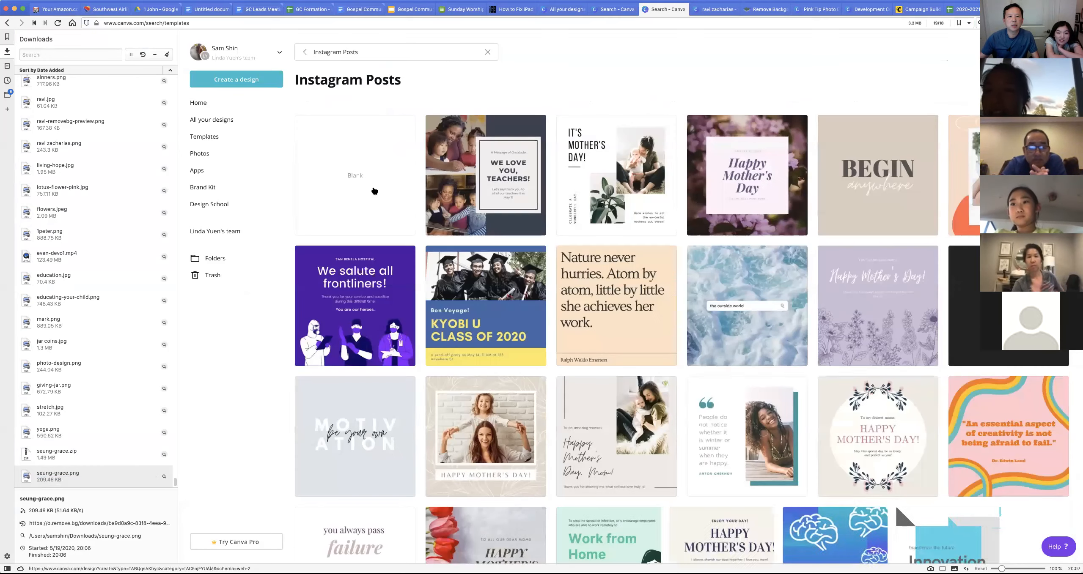
{"action": "left_click", "coordinate": [360, 177]}
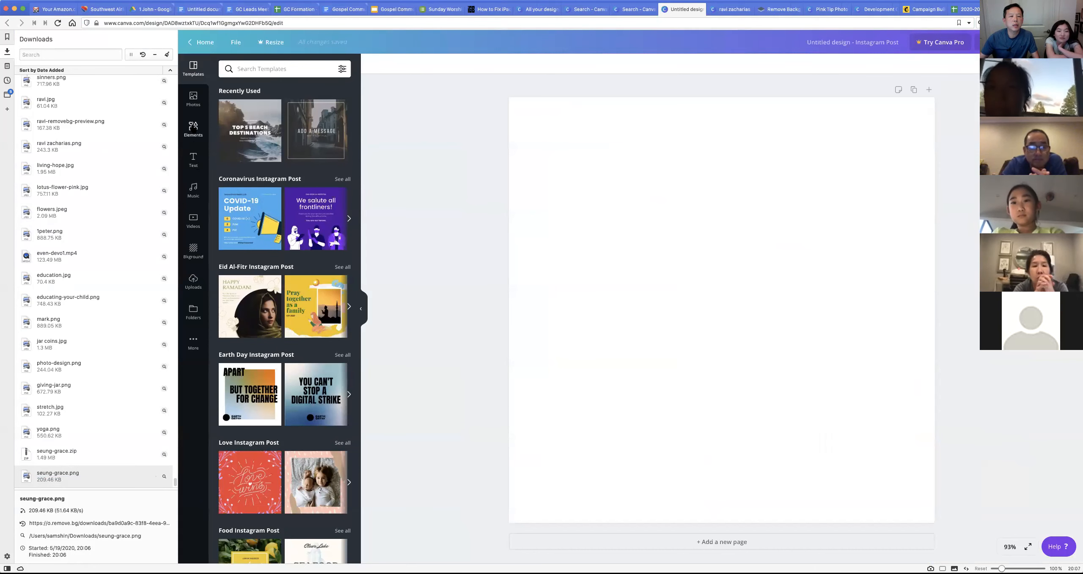
Step: Fill the blank page with black and place the uploaded cut-out couple photo so that it fills the page
{"action": "left_click", "coordinate": [193, 129]}
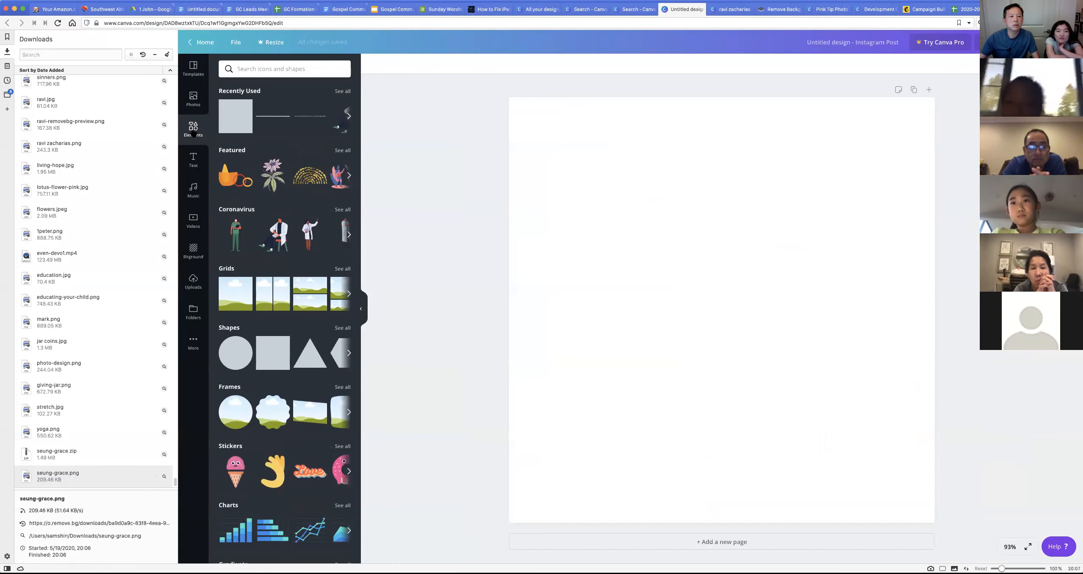
{"action": "left_click", "coordinate": [598, 176]}
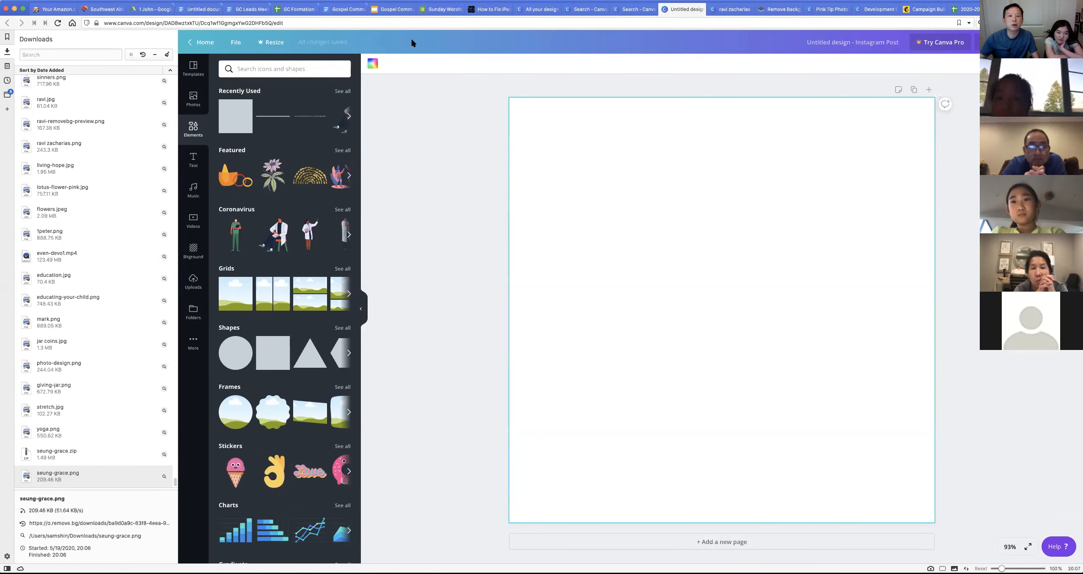
{"action": "left_click", "coordinate": [372, 64]}
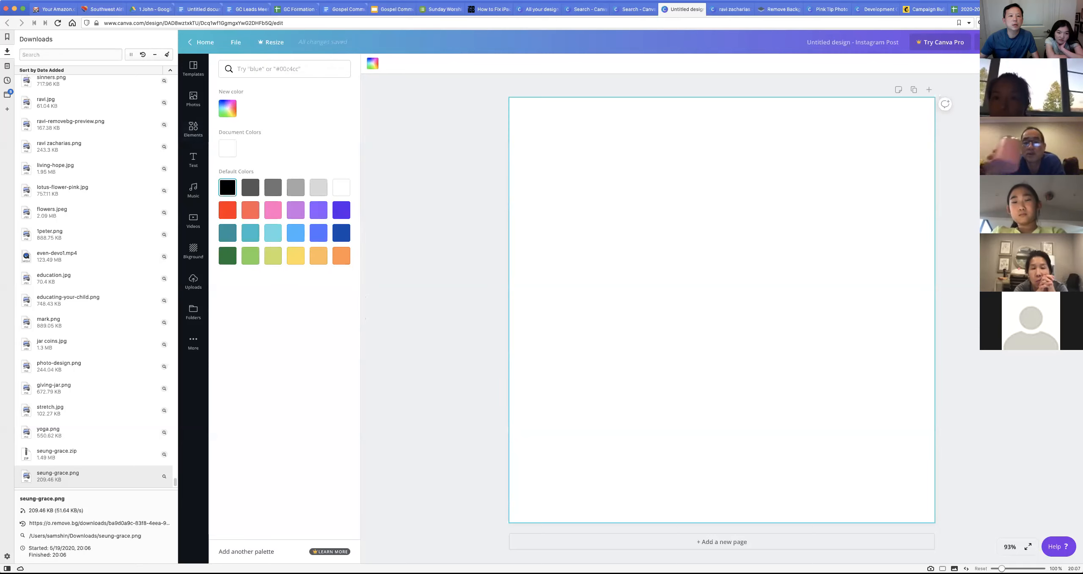
{"action": "left_click", "coordinate": [227, 187]}
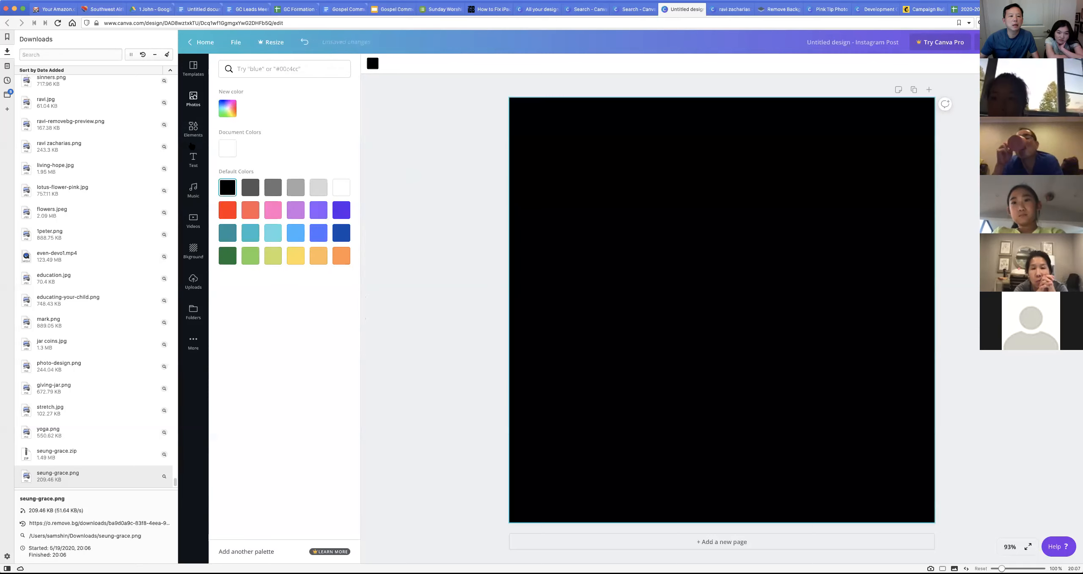
{"action": "left_click", "coordinate": [193, 283]}
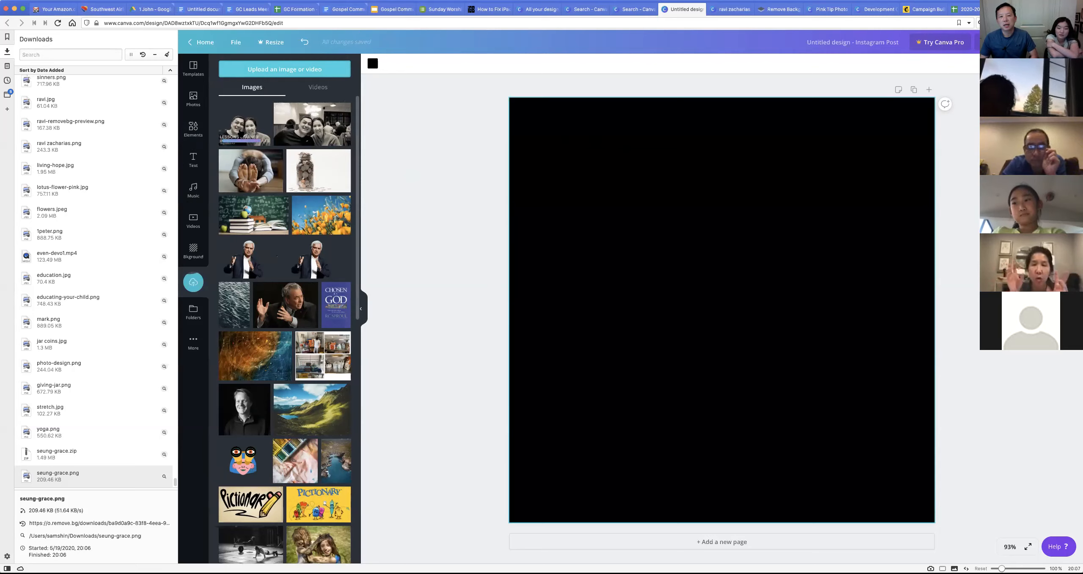
{"action": "left_click_drag", "start_coordinate": [241, 133], "coordinate": [488, 258]}
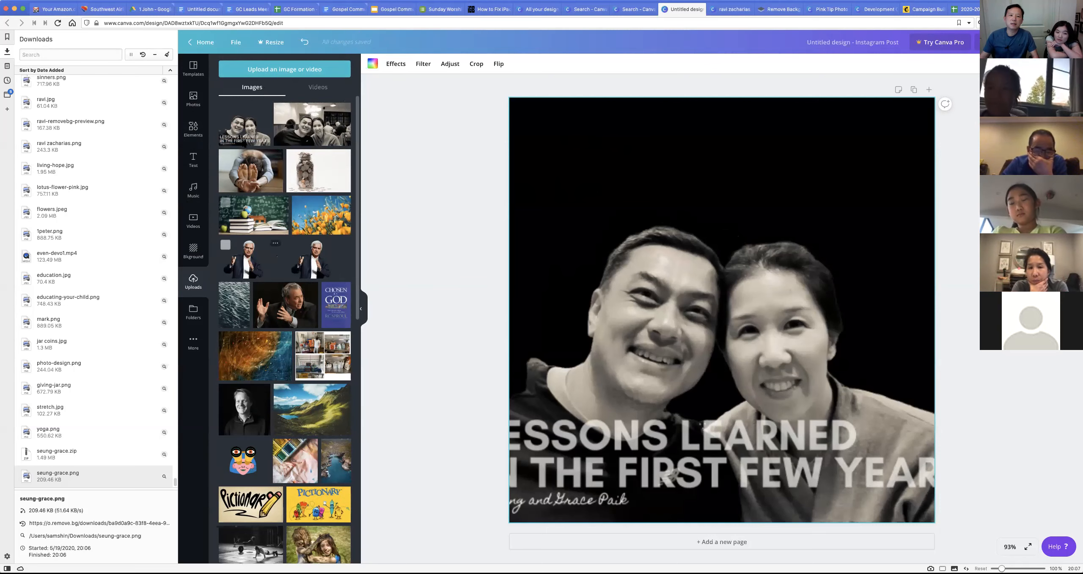
Step: Delete the couple photo and the black background colour from the page, and show the uploaded images
{"action": "left_click", "coordinate": [197, 134]}
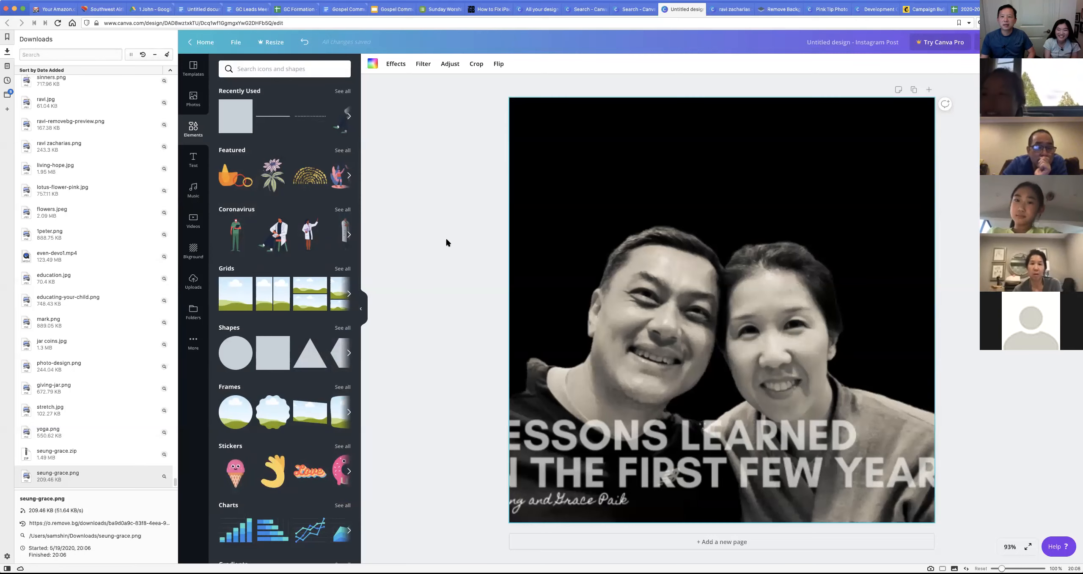
{"action": "key", "text": "Delete"}
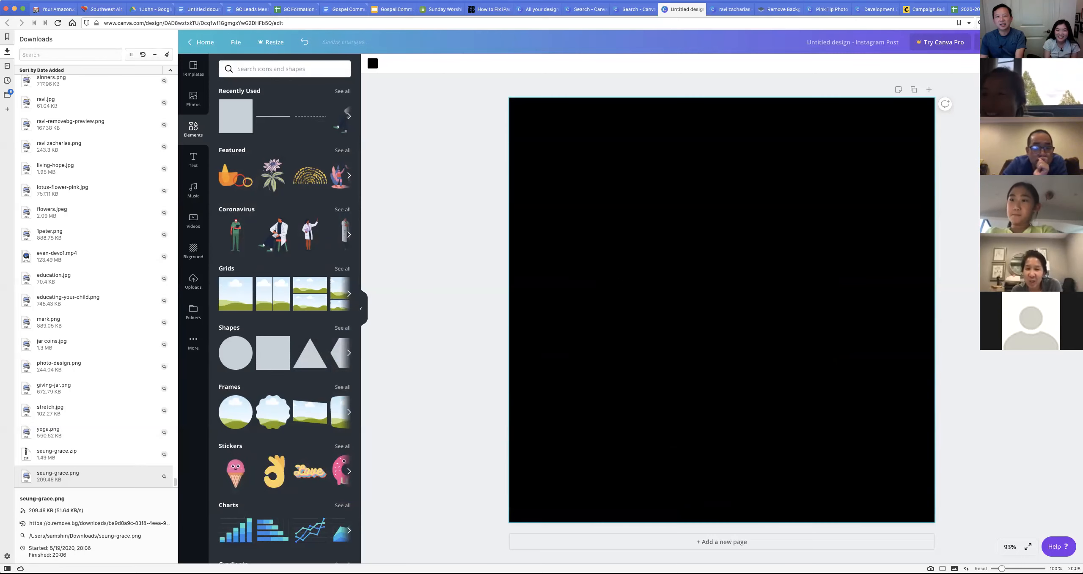
{"action": "key", "text": "Delete"}
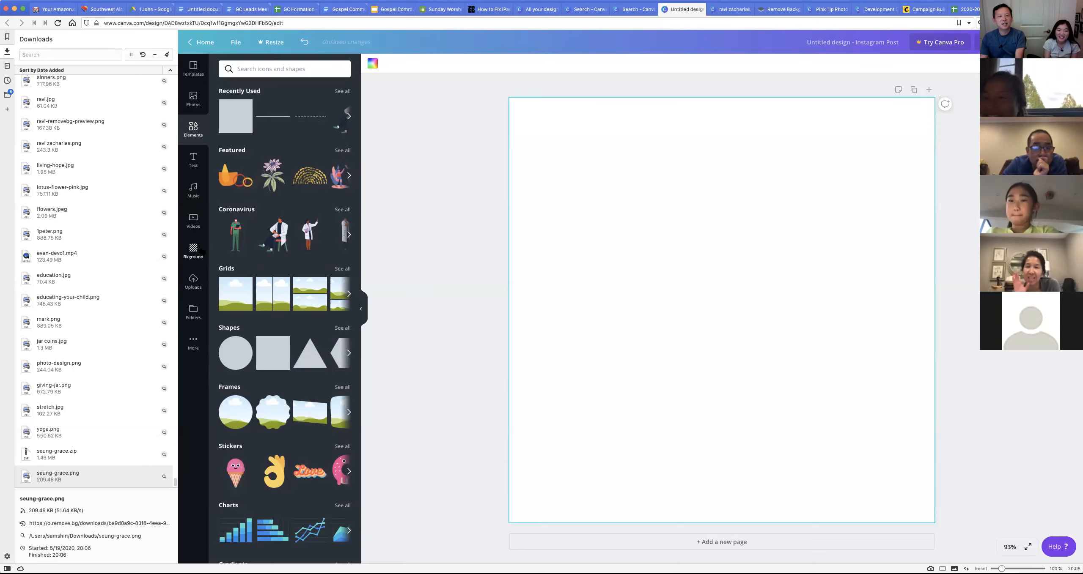
{"action": "left_click", "coordinate": [195, 279]}
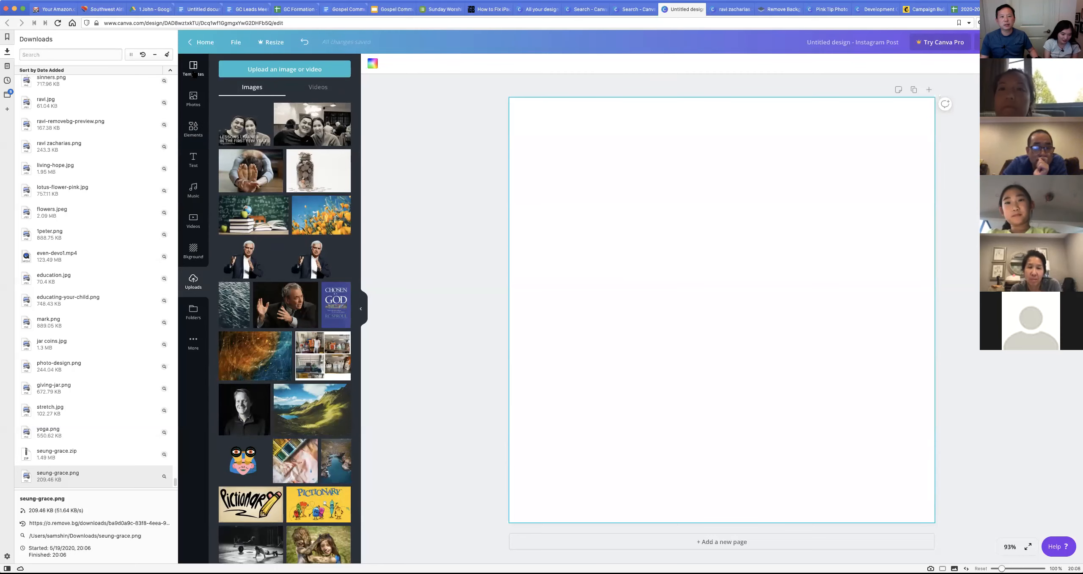
Step: Return to the Canva home page and show all Facebook Posts templates
{"action": "left_click", "coordinate": [200, 42]}
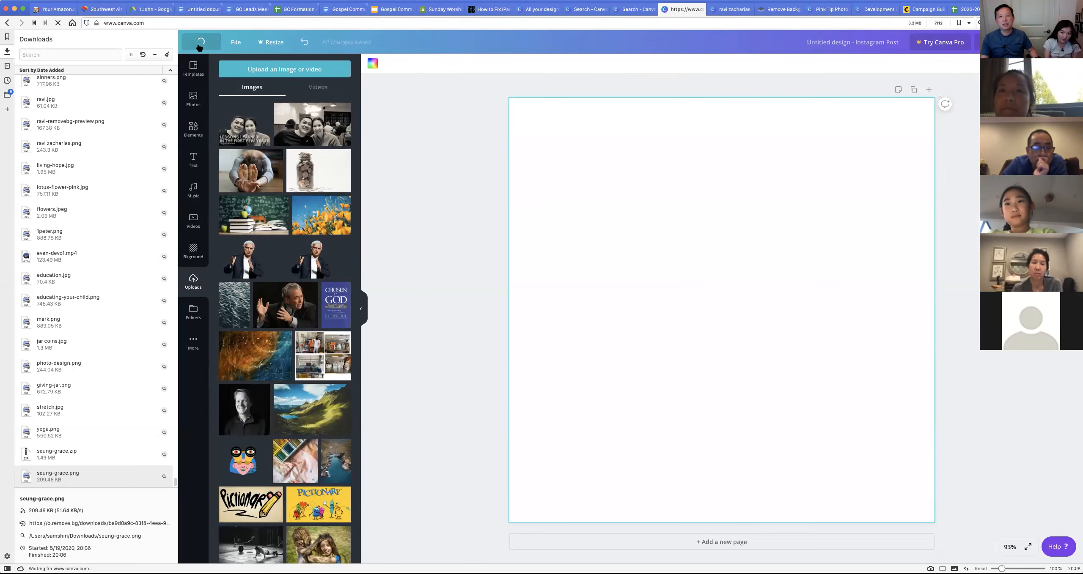
{"action": "scroll", "coordinate": [485, 310], "scroll_direction": "down", "scroll_amount": 5}
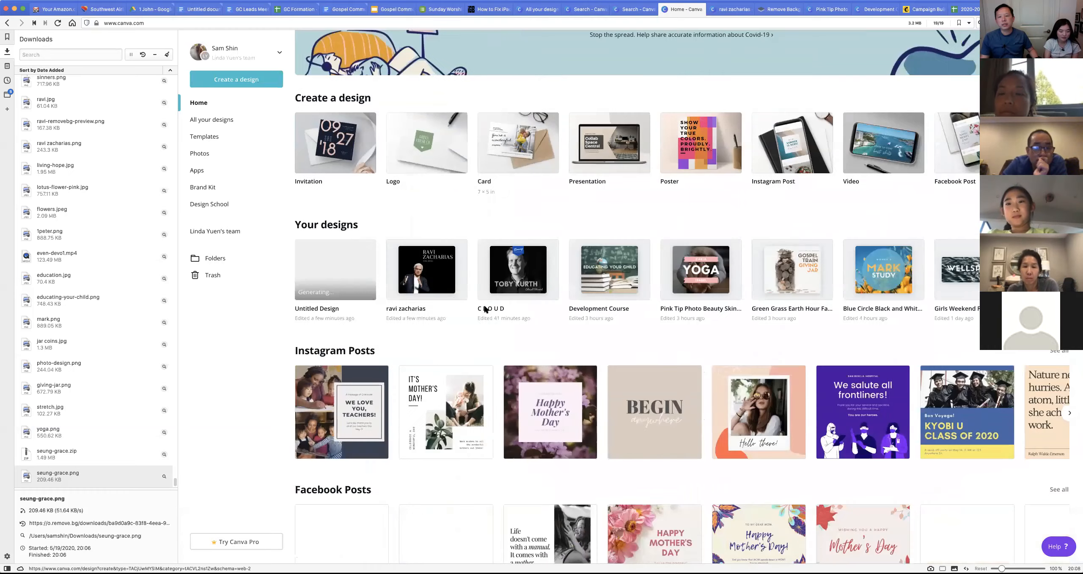
{"action": "scroll", "coordinate": [485, 310], "scroll_direction": "down", "scroll_amount": 5}
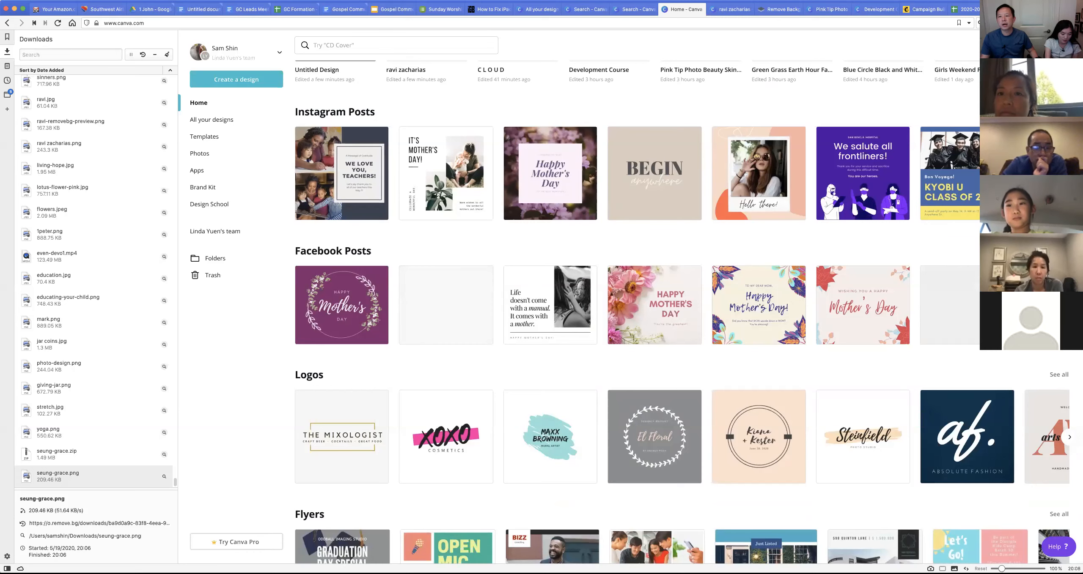
{"action": "left_click", "coordinate": [1059, 251]}
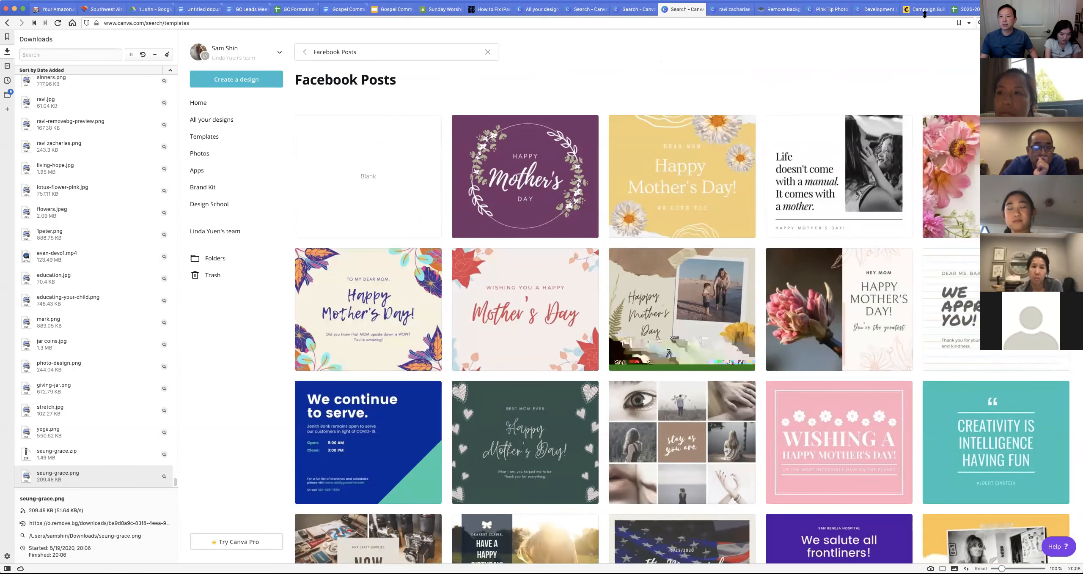
Step: Switch to the Mailchimp campaign and examine how the designed images are used in the newsletter sections
{"action": "left_click", "coordinate": [924, 12]}
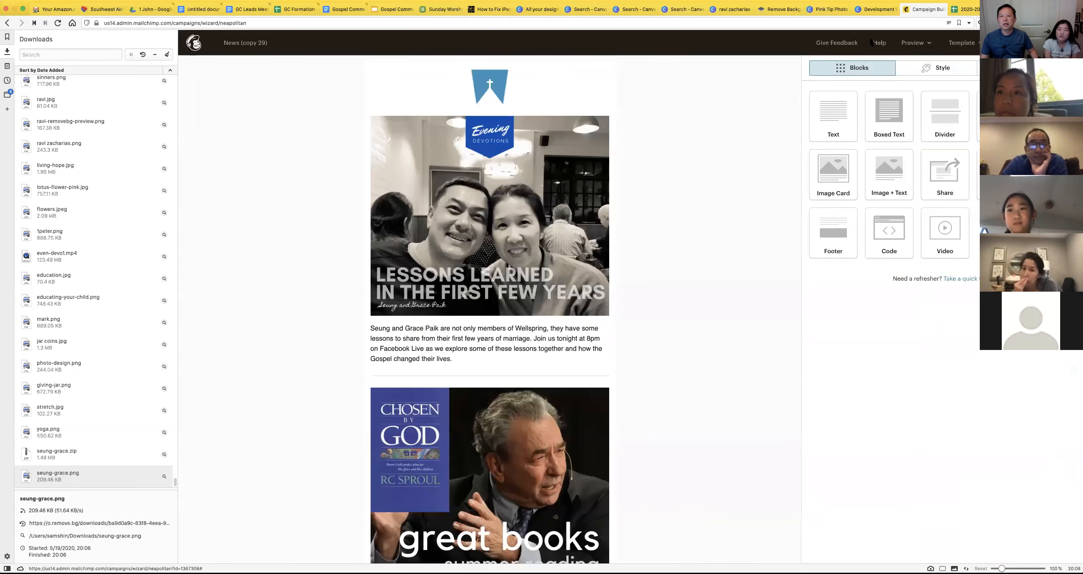
{"action": "scroll", "coordinate": [660, 219], "scroll_direction": "down", "scroll_amount": 5}
{"action": "scroll", "coordinate": [660, 219], "scroll_direction": "down", "scroll_amount": 12}
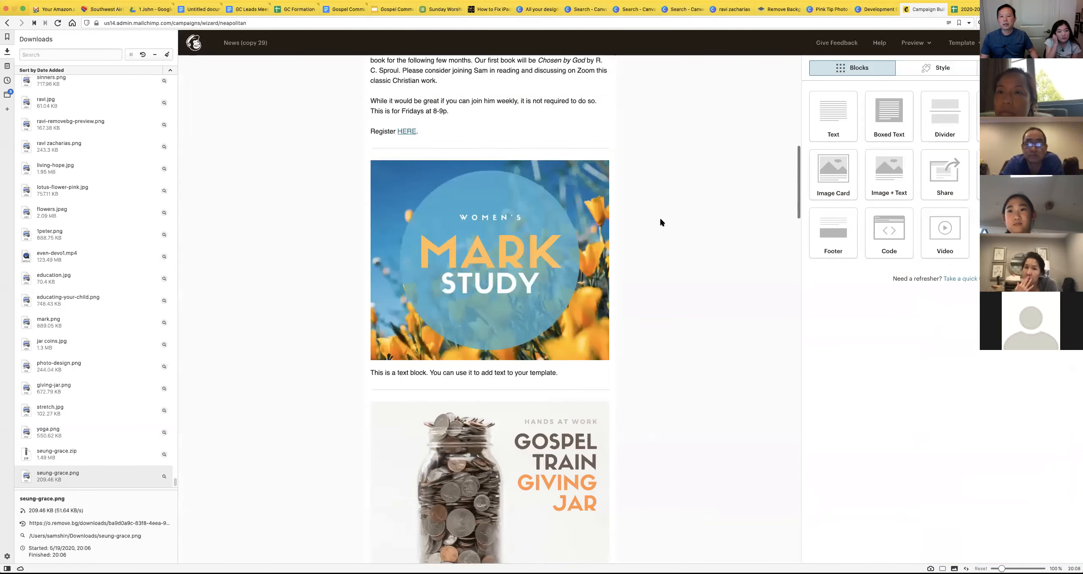
{"action": "scroll", "coordinate": [660, 219], "scroll_direction": "down", "scroll_amount": 2}
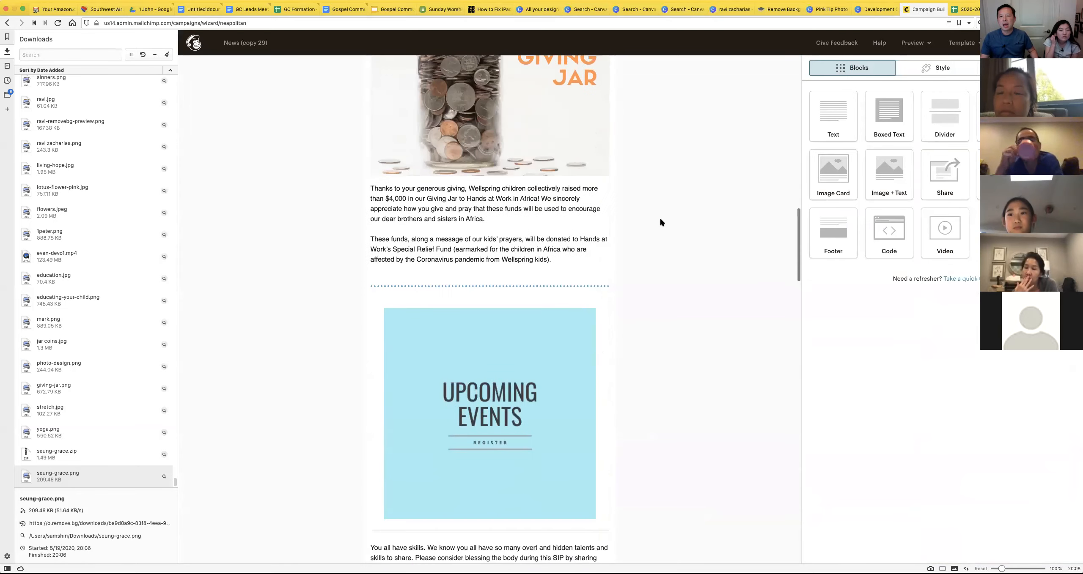
{"action": "scroll", "coordinate": [660, 219], "scroll_direction": "up", "scroll_amount": 8}
{"action": "scroll", "coordinate": [660, 219], "scroll_direction": "down", "scroll_amount": 1}
{"action": "scroll", "coordinate": [660, 220], "scroll_direction": "up", "scroll_amount": 2}
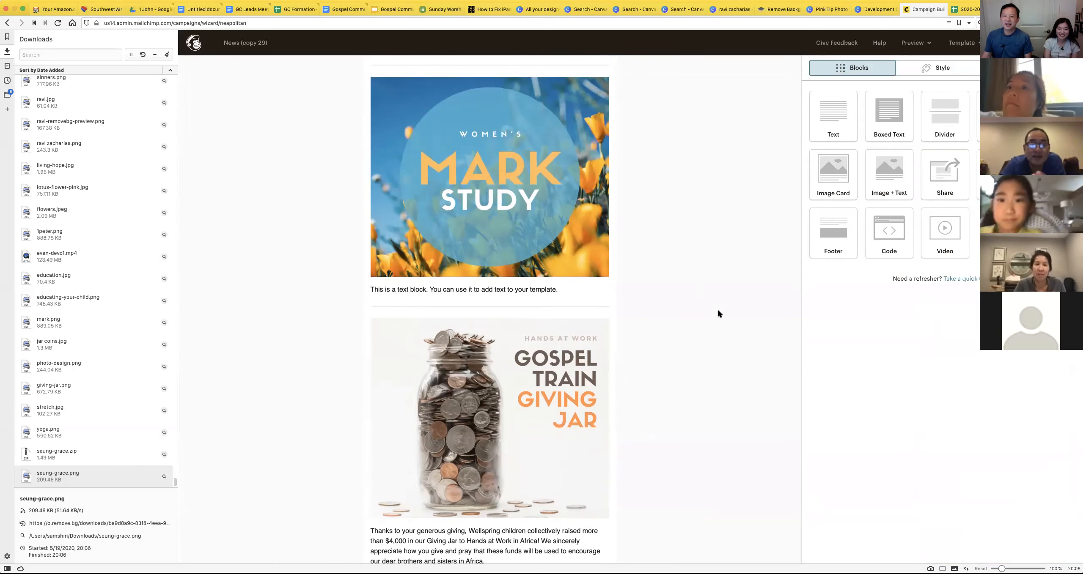
Step: Examine the Women's Mark Study and Gospel Train Giving Jar images in the newsletter
{"action": "scroll", "coordinate": [718, 313], "scroll_direction": "down", "scroll_amount": 3}
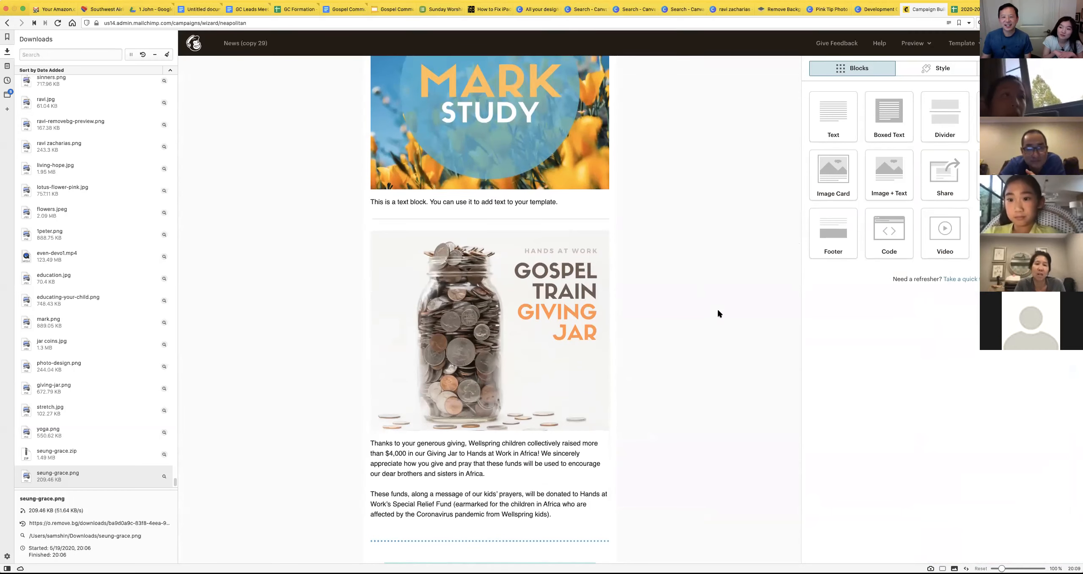
{"action": "scroll", "coordinate": [718, 313], "scroll_direction": "up", "scroll_amount": 3}
{"action": "scroll", "coordinate": [718, 313], "scroll_direction": "up", "scroll_amount": 2}
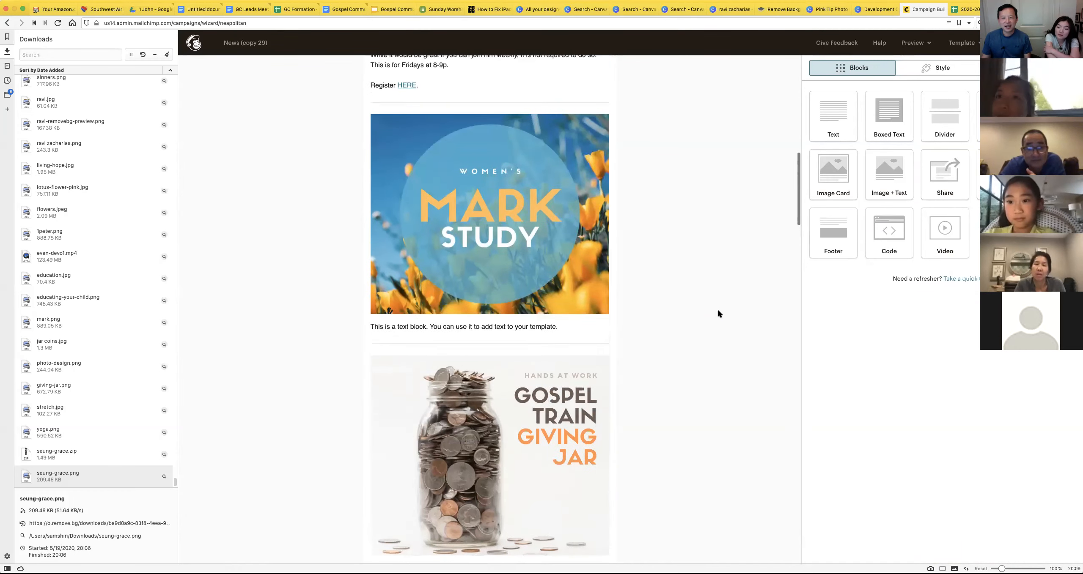
{"action": "scroll", "coordinate": [717, 313], "scroll_direction": "down", "scroll_amount": 1}
{"action": "scroll", "coordinate": [718, 313], "scroll_direction": "up", "scroll_amount": 1}
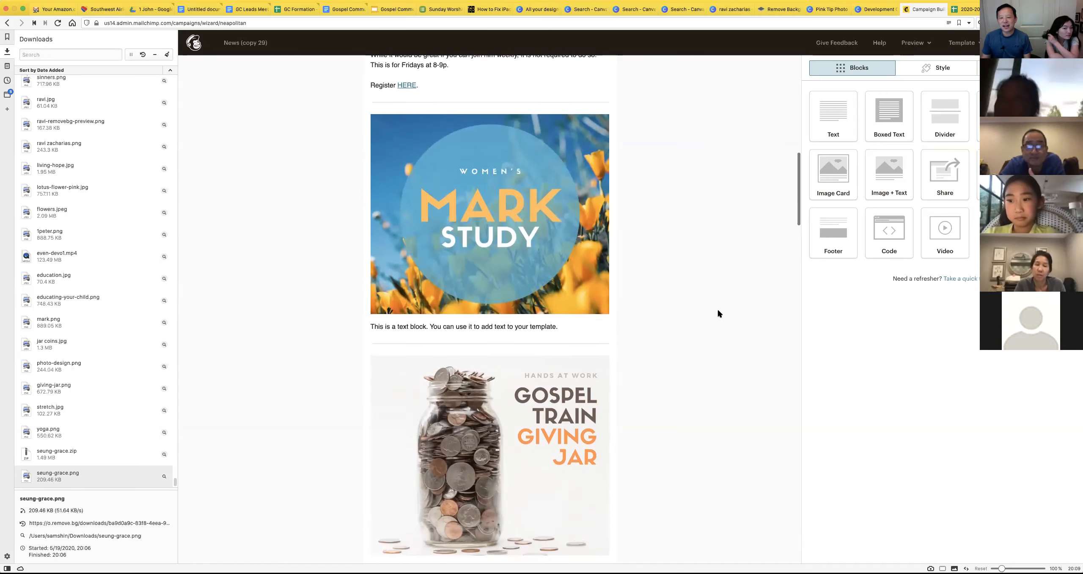
{"action": "scroll", "coordinate": [718, 314], "scroll_direction": "down", "scroll_amount": 1}
{"action": "scroll", "coordinate": [718, 313], "scroll_direction": "up", "scroll_amount": 1}
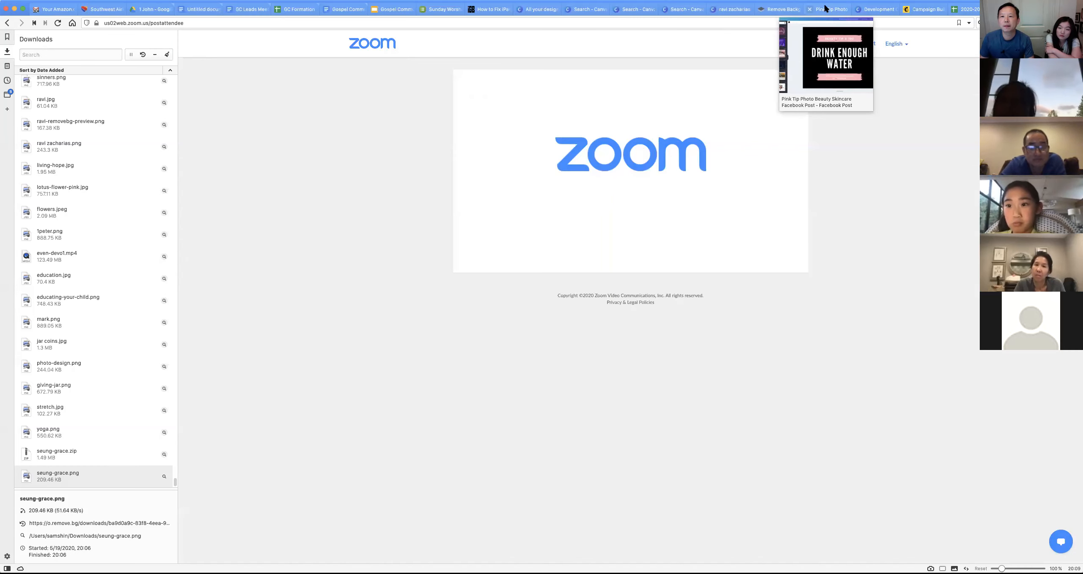
Step: Switch to the yoga design in Canva, return to the home page and show all Facebook Posts templates
{"action": "left_click", "coordinate": [825, 8]}
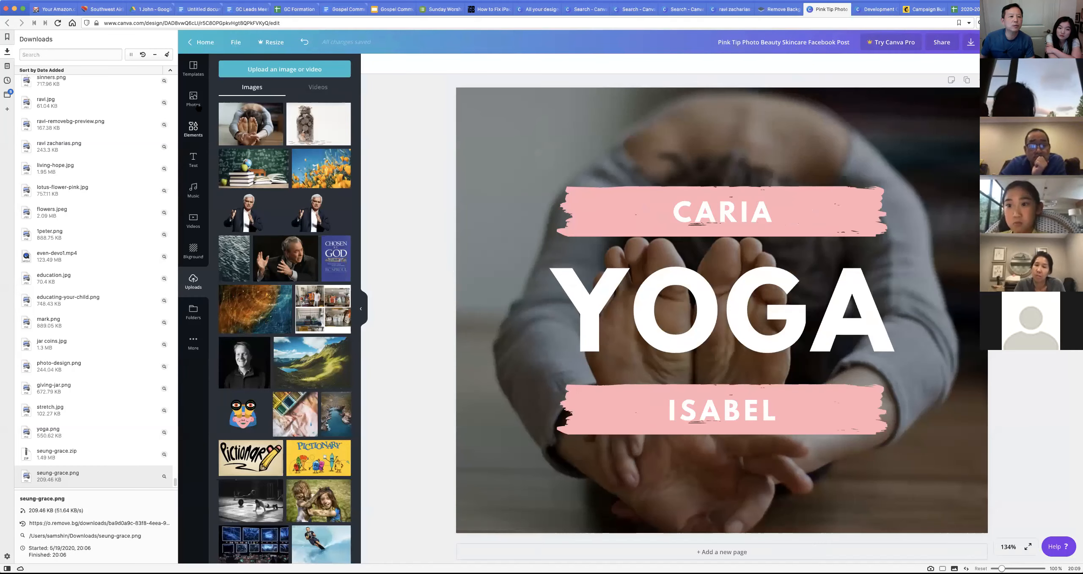
{"action": "left_click", "coordinate": [193, 73]}
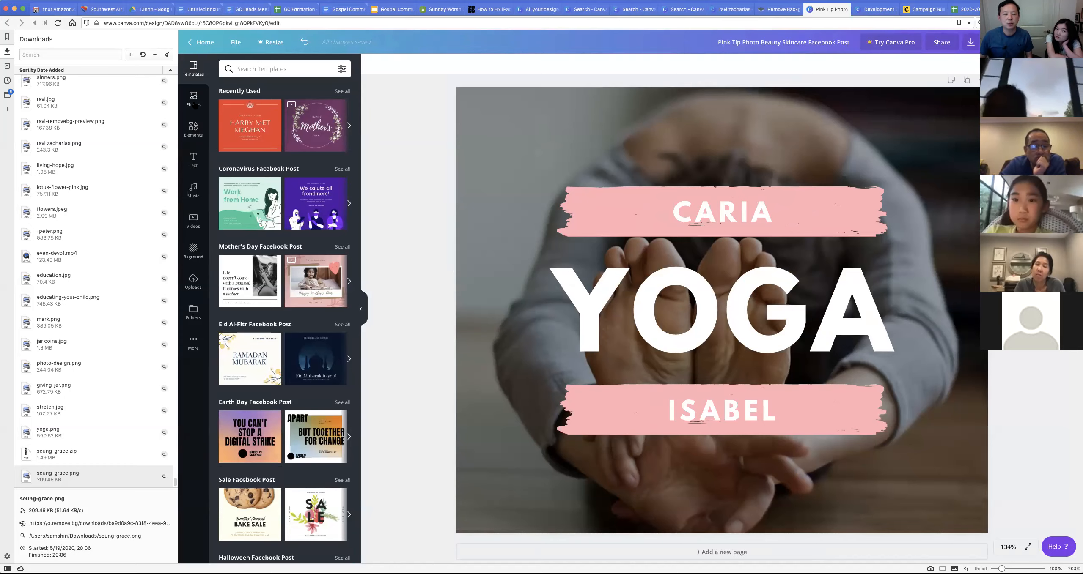
{"action": "left_click", "coordinate": [208, 42]}
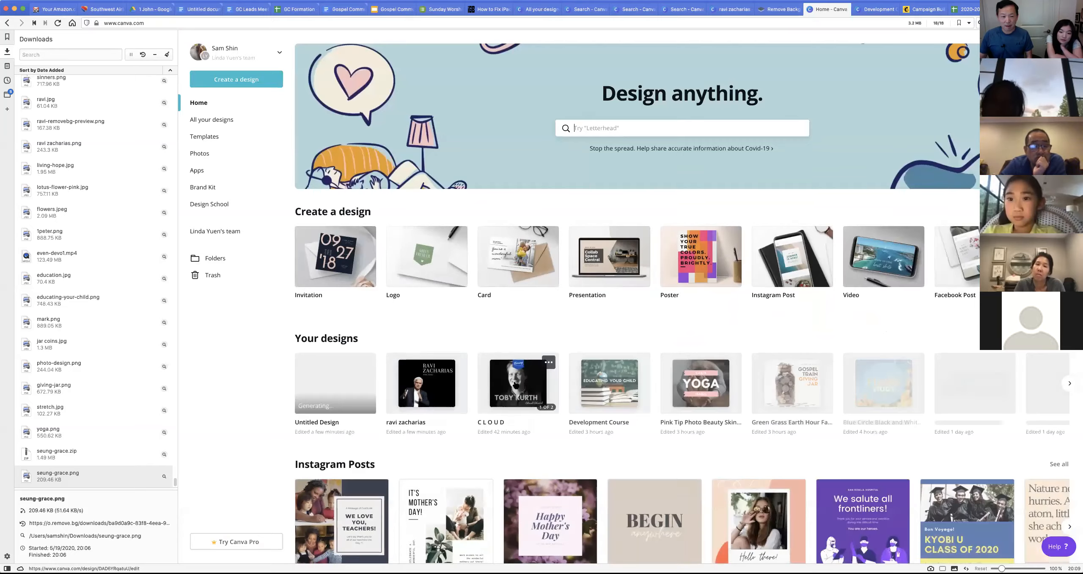
{"action": "scroll", "coordinate": [513, 383], "scroll_direction": "down", "scroll_amount": 5}
{"action": "scroll", "coordinate": [515, 386], "scroll_direction": "down", "scroll_amount": 8}
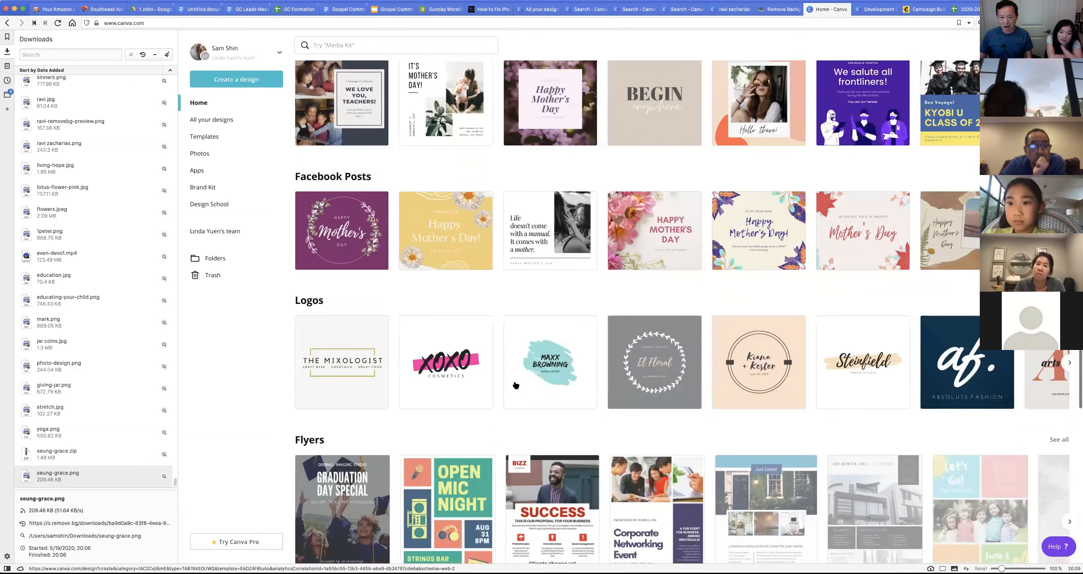
{"action": "scroll", "coordinate": [525, 370], "scroll_direction": "up", "scroll_amount": 8}
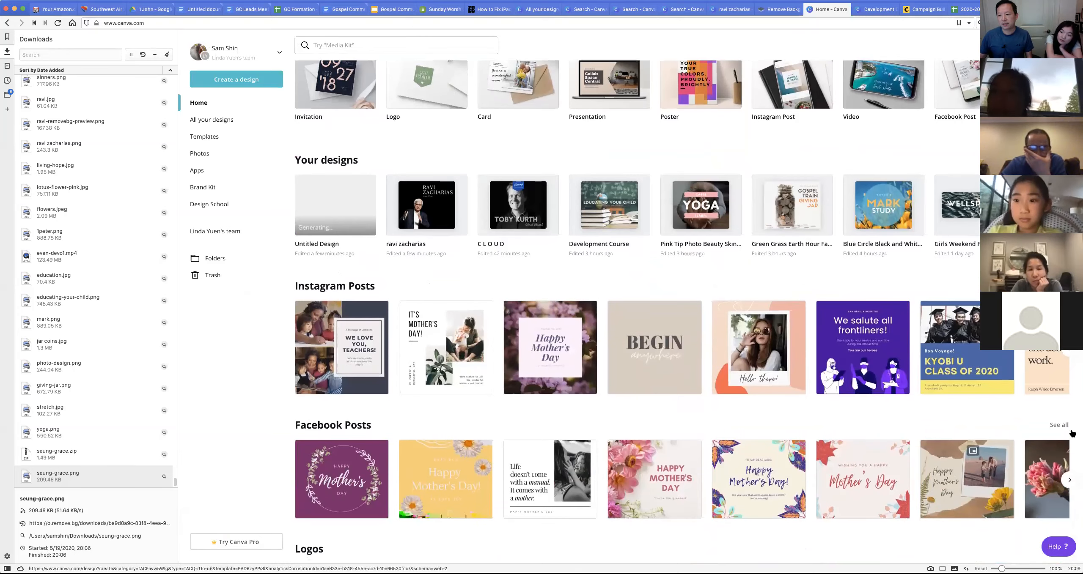
{"action": "left_click", "coordinate": [1054, 430]}
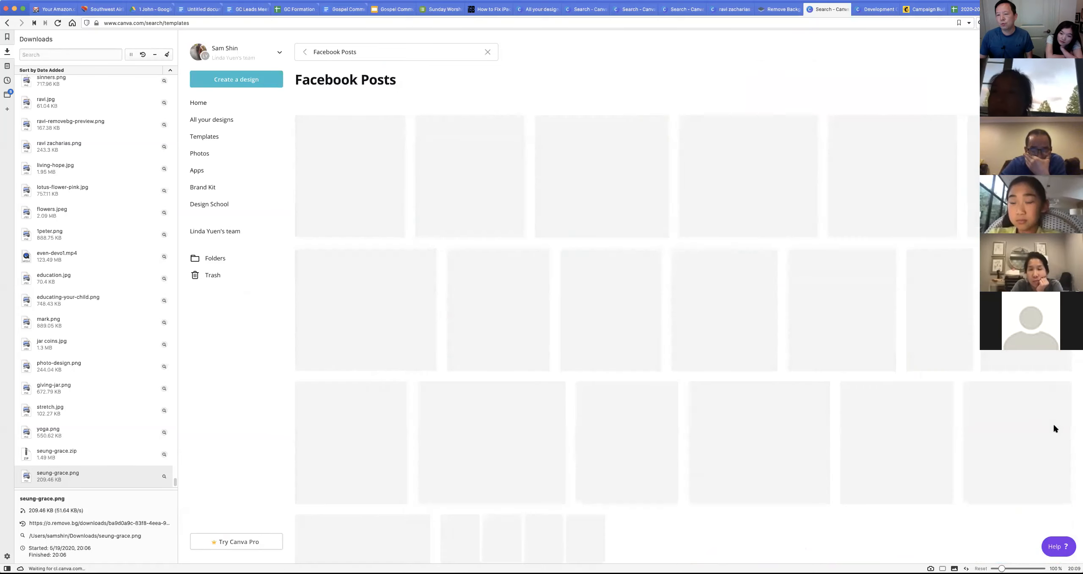
Step: Look through the Facebook Posts templates for layout ideas and hide the browser's downloads list
{"action": "scroll", "coordinate": [955, 425], "scroll_direction": "down", "scroll_amount": 8}
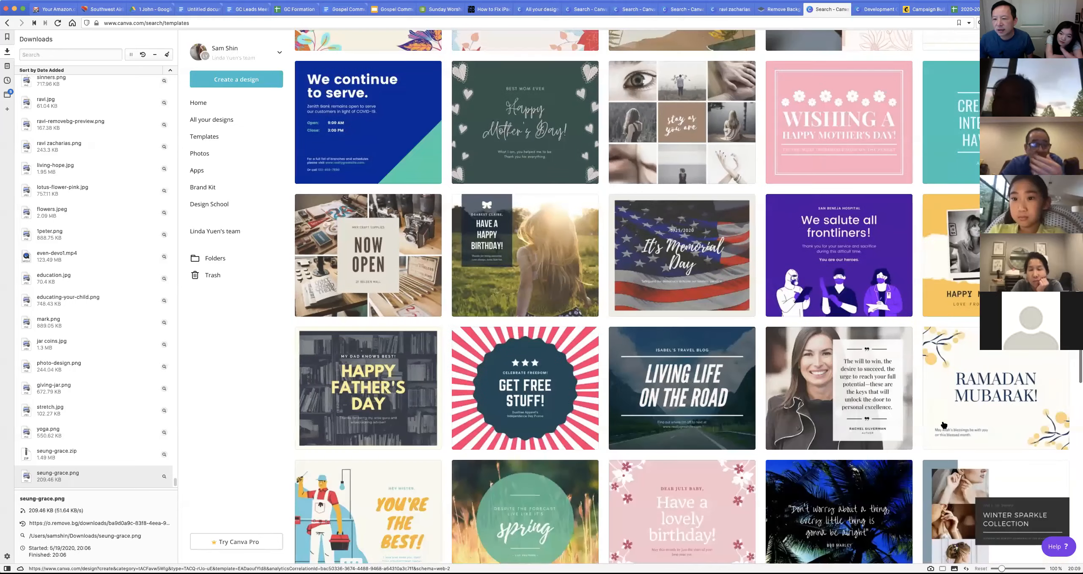
{"action": "scroll", "coordinate": [943, 425], "scroll_direction": "down", "scroll_amount": 6}
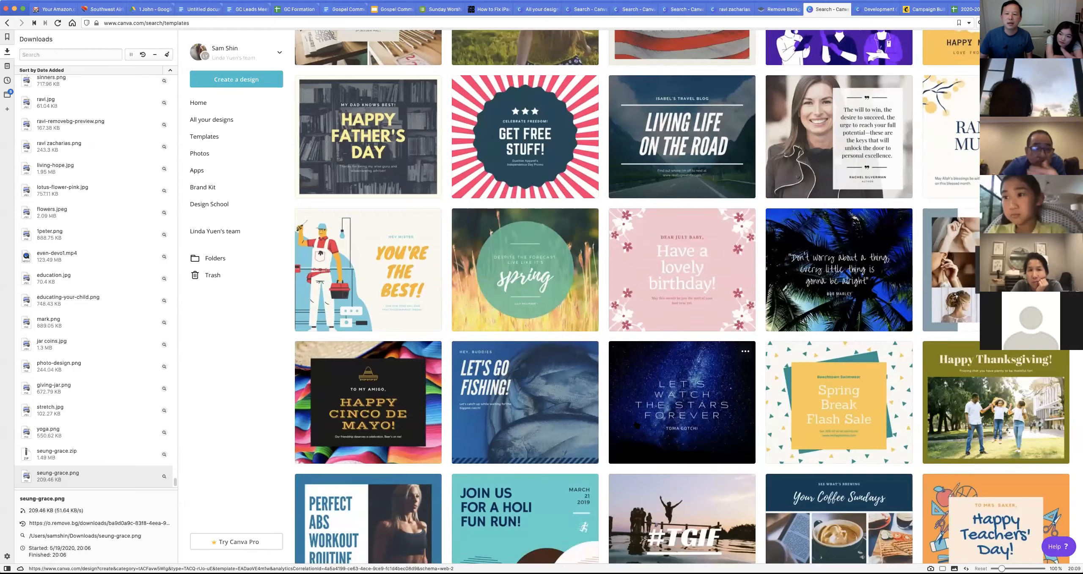
{"action": "scroll", "coordinate": [808, 427], "scroll_direction": "down", "scroll_amount": 8}
{"action": "scroll", "coordinate": [808, 428], "scroll_direction": "down", "scroll_amount": 1}
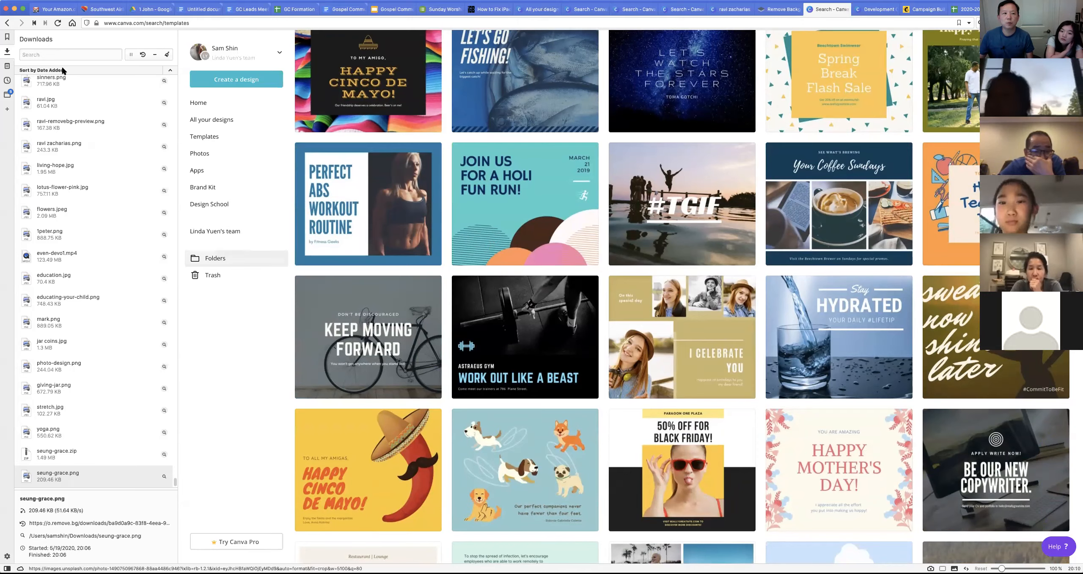
{"action": "left_click", "coordinate": [5, 54]}
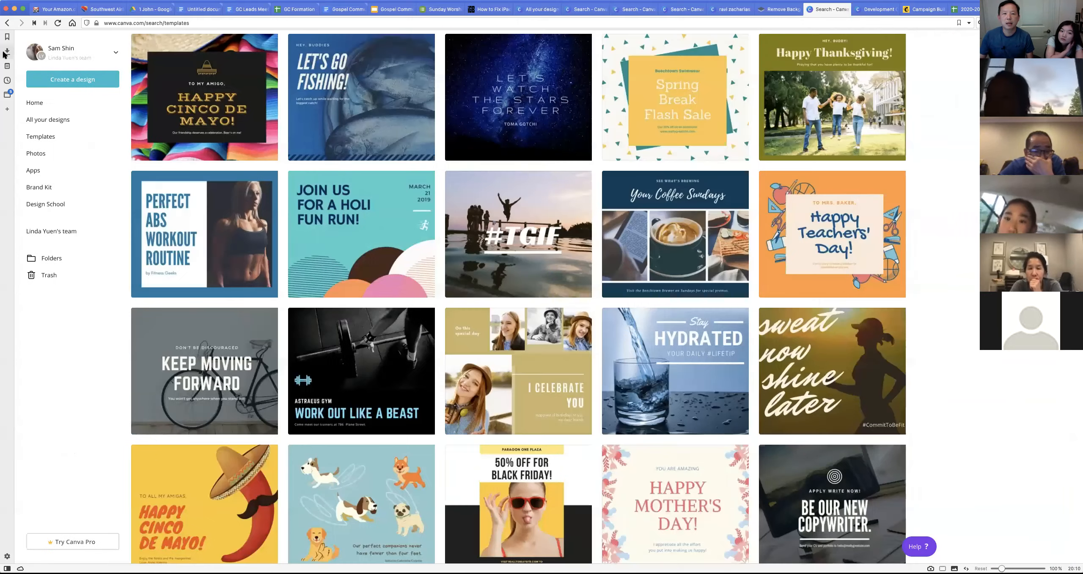
{"action": "scroll", "coordinate": [408, 275], "scroll_direction": "down", "scroll_amount": 3}
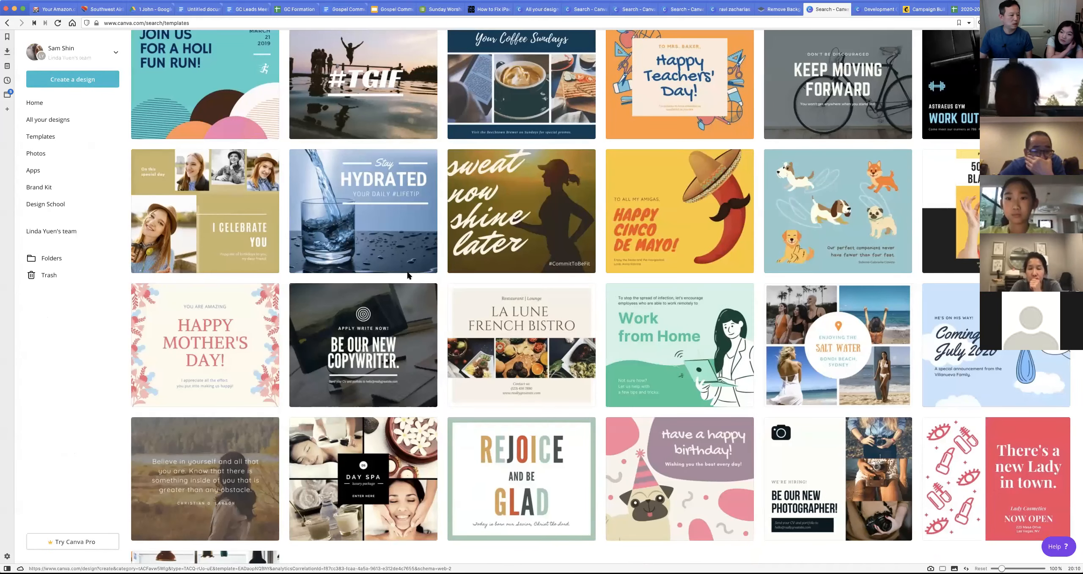
{"action": "scroll", "coordinate": [408, 275], "scroll_direction": "up", "scroll_amount": 20}
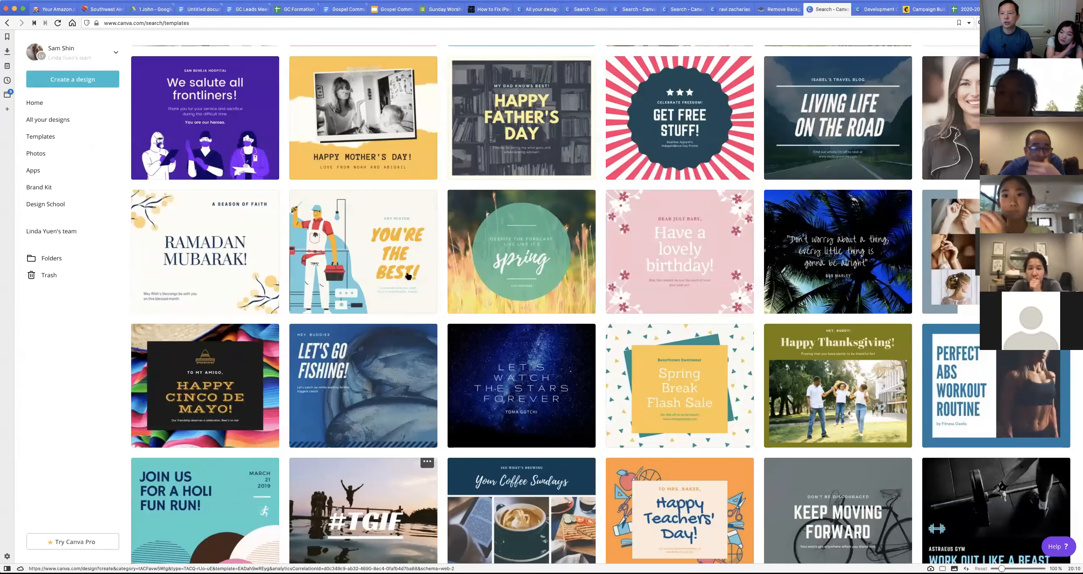
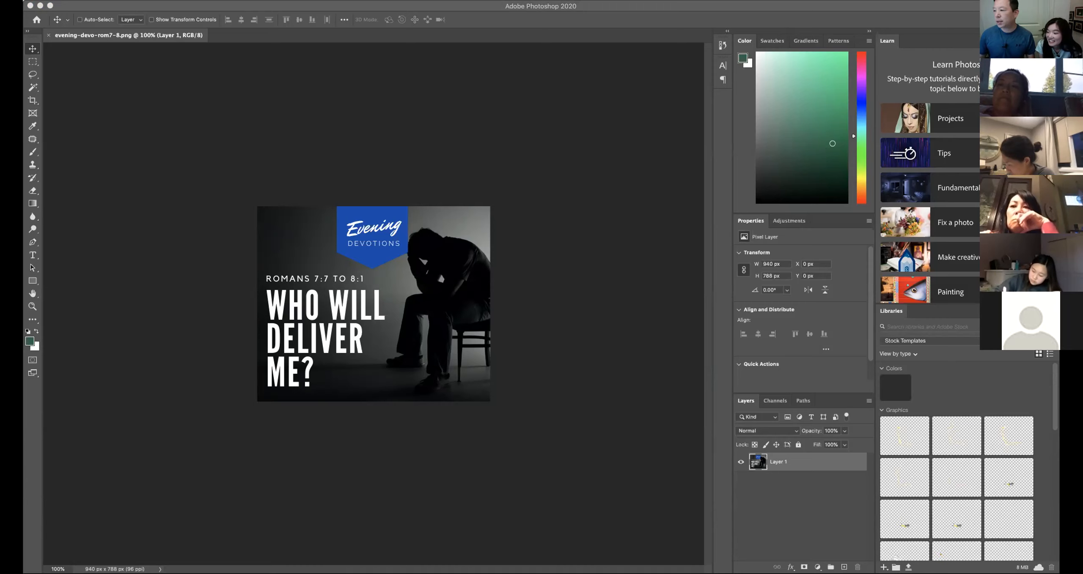
Step: In Photoshop, close evening-devo-rom7-8.png and show the DSC00262.JPG photo at 50% in an enlarged window
{"action": "left_click", "coordinate": [48, 36]}
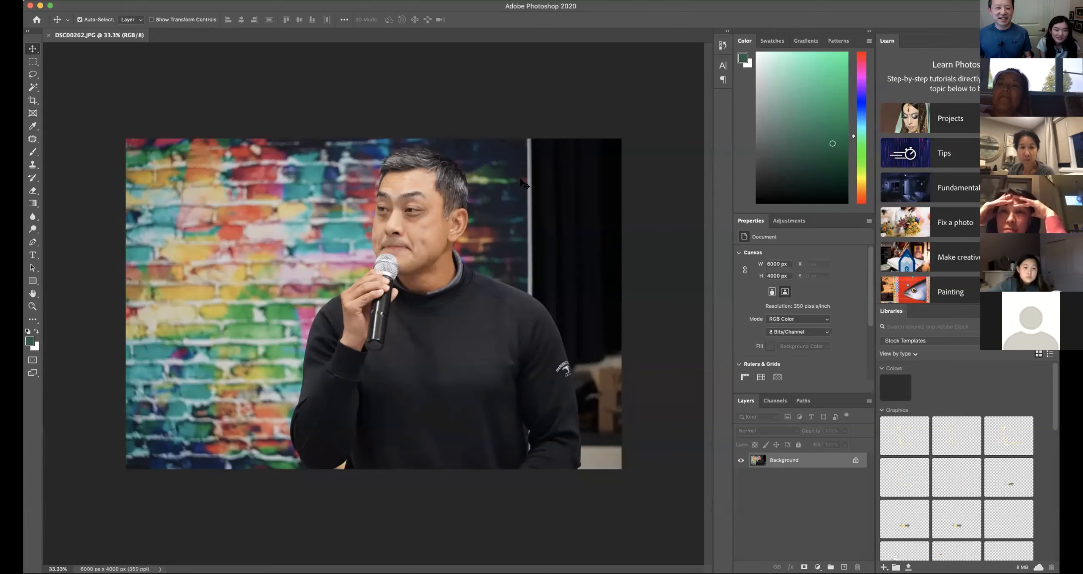
{"action": "left_click", "coordinate": [50, 7]}
{"action": "key", "text": "z"}
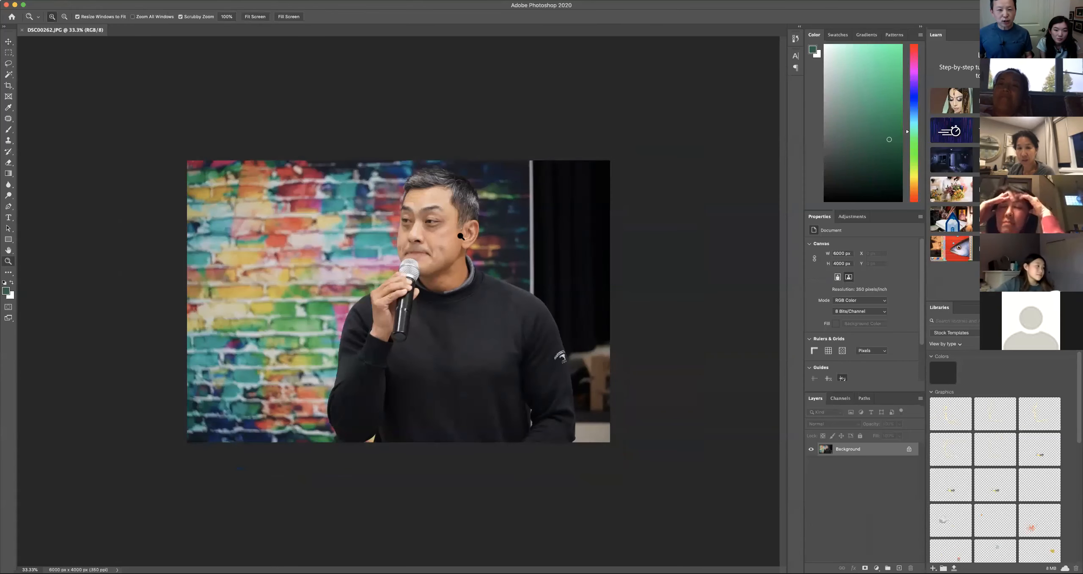
{"action": "left_click", "coordinate": [460, 236]}
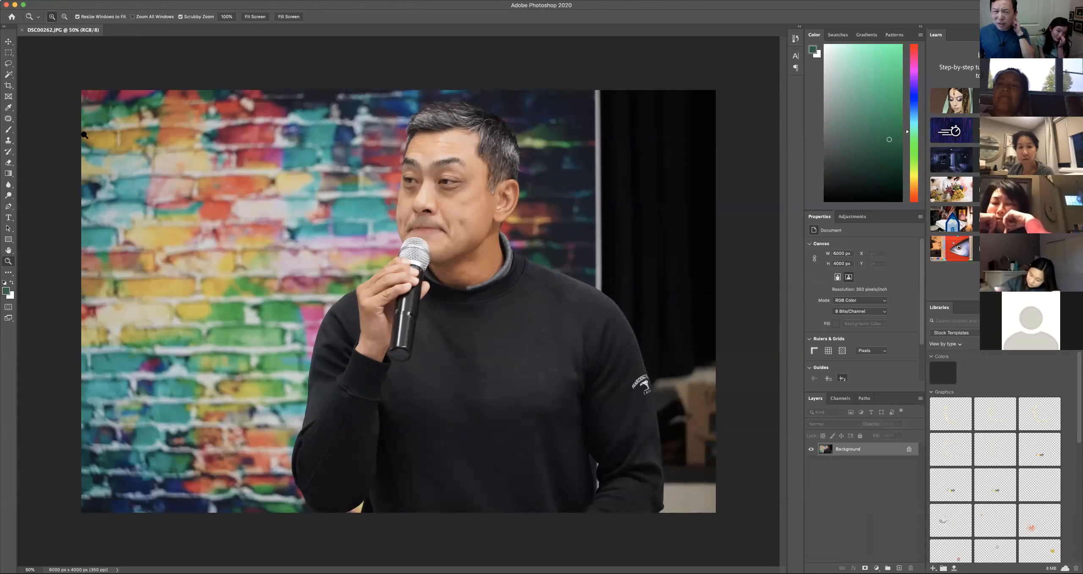
{"action": "left_click", "coordinate": [8, 42]}
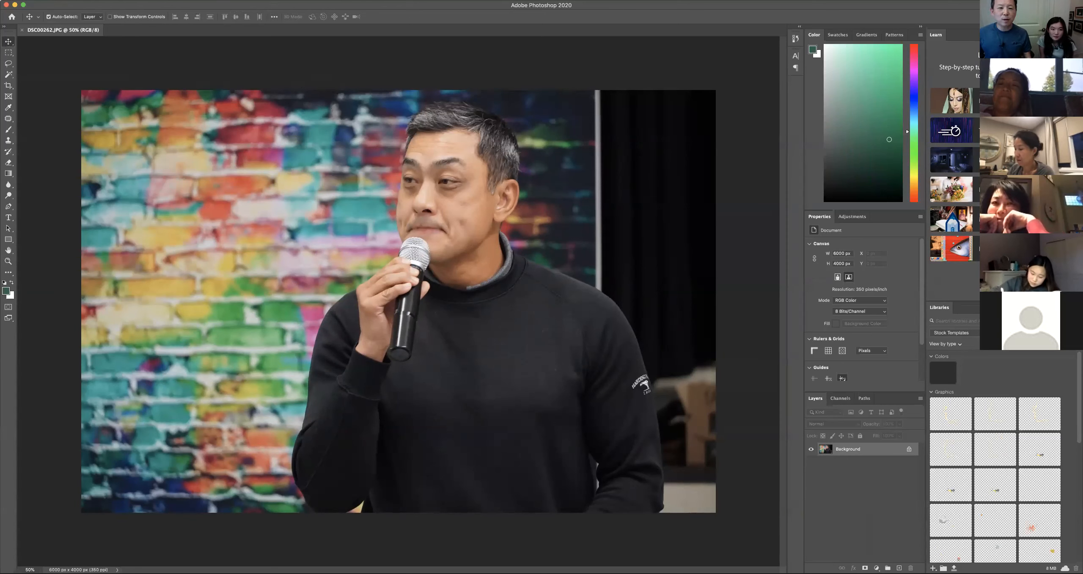
Step: Sharpen the photo with the Smart Sharpen filter at an amount of 100%
{"action": "left_click", "coordinate": [199, 1]}
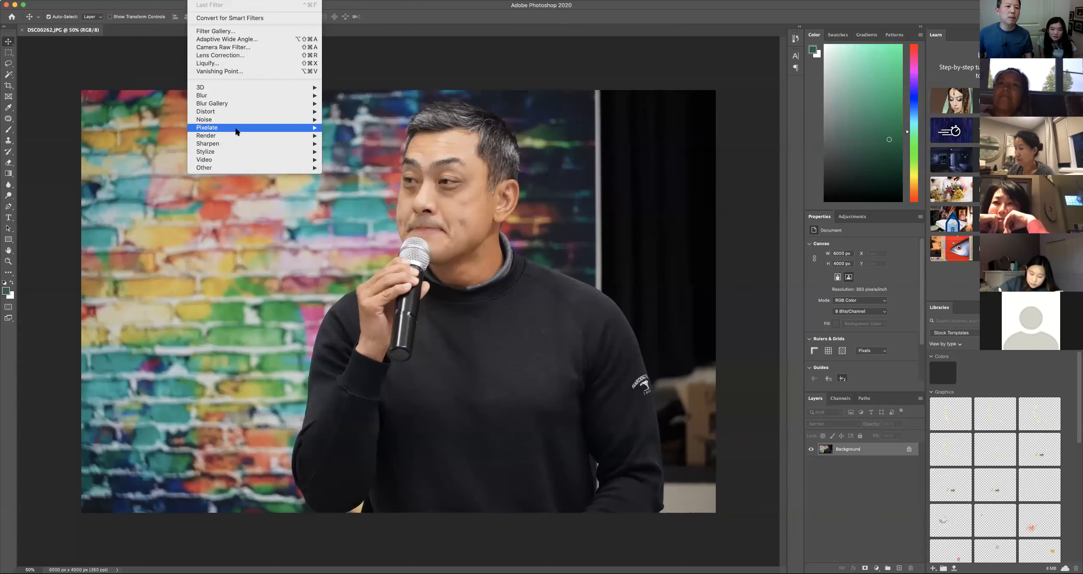
{"action": "mouse_move", "coordinate": [240, 144]}
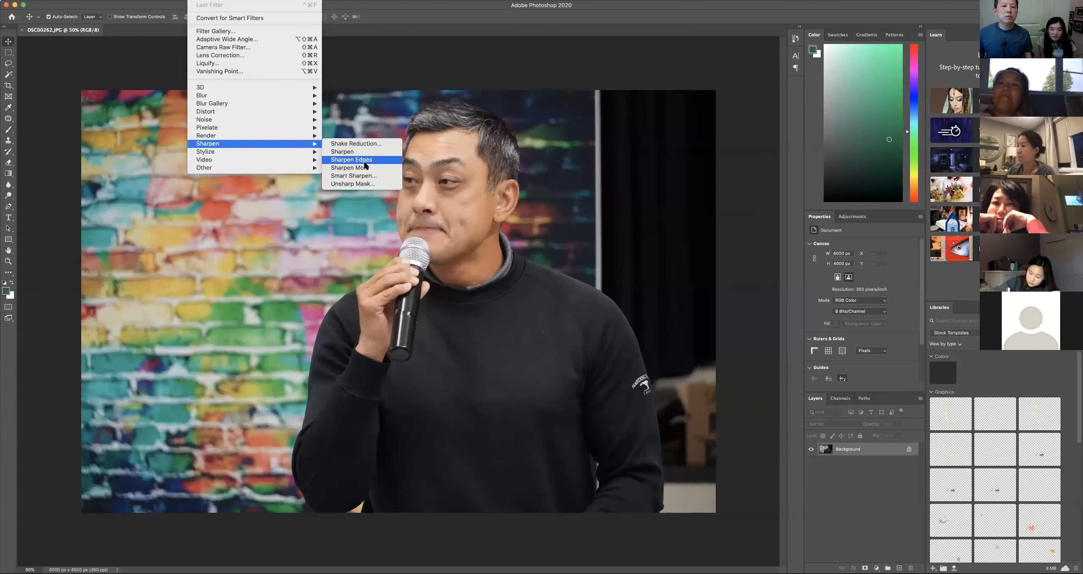
{"action": "left_click", "coordinate": [353, 175]}
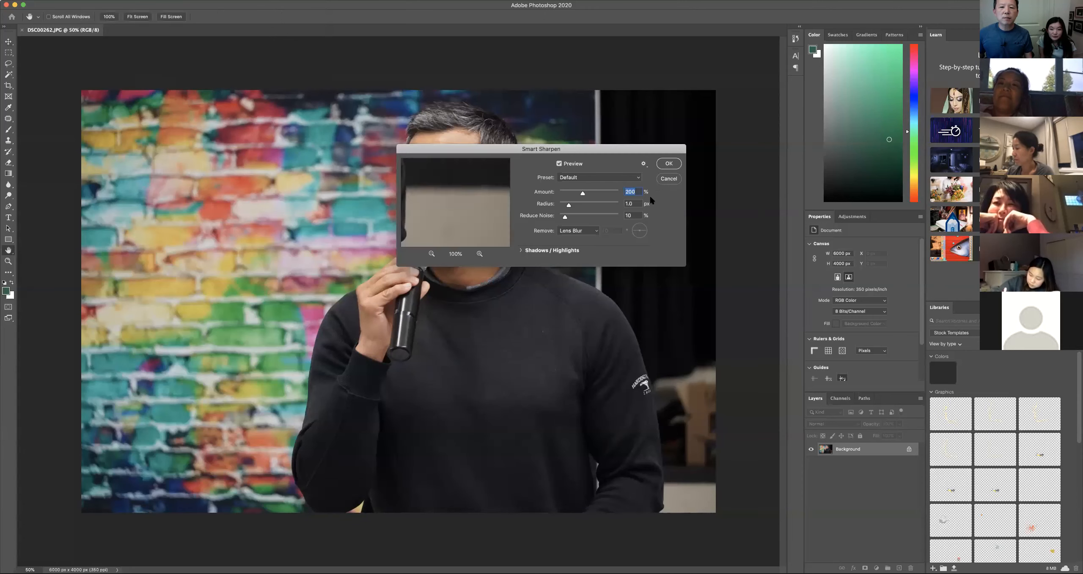
{"action": "type", "text": "1"}
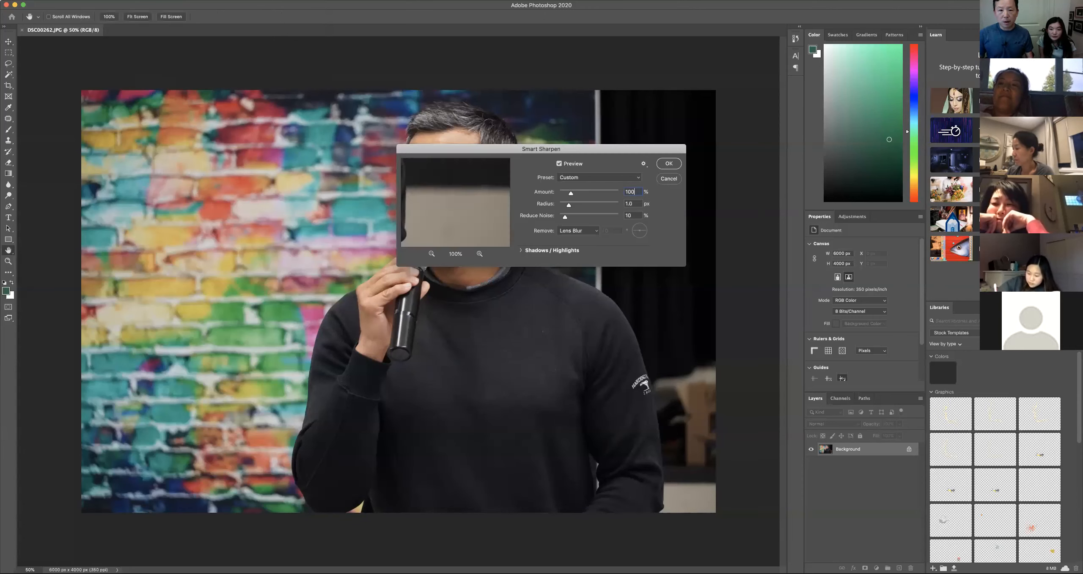
{"action": "left_click", "coordinate": [672, 164]}
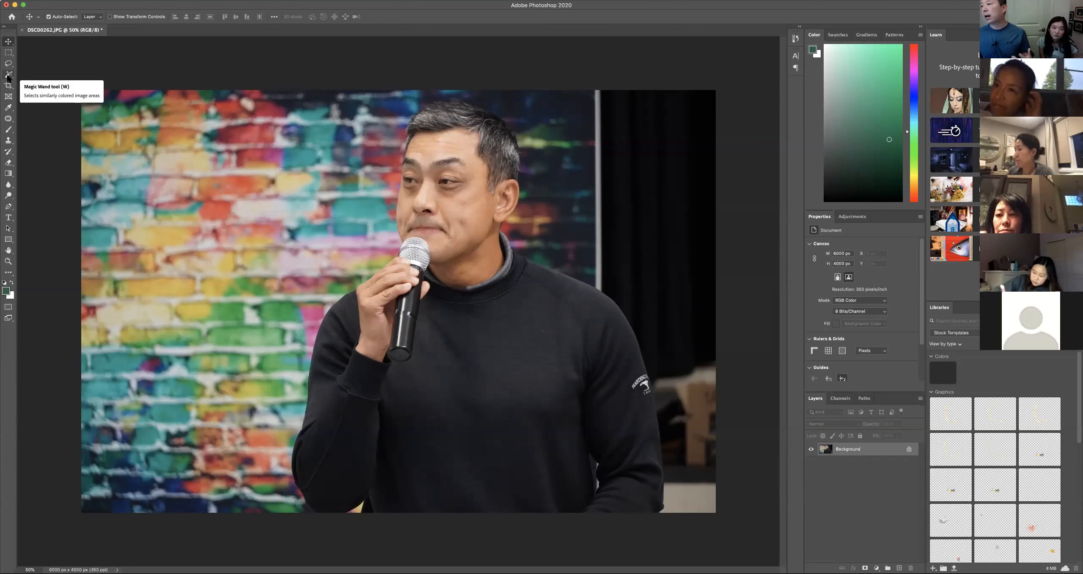
Step: Select a teal brick in the background with the Magic Wand tool and clear the selection
{"action": "left_click", "coordinate": [9, 75]}
{"action": "left_click", "coordinate": [317, 138]}
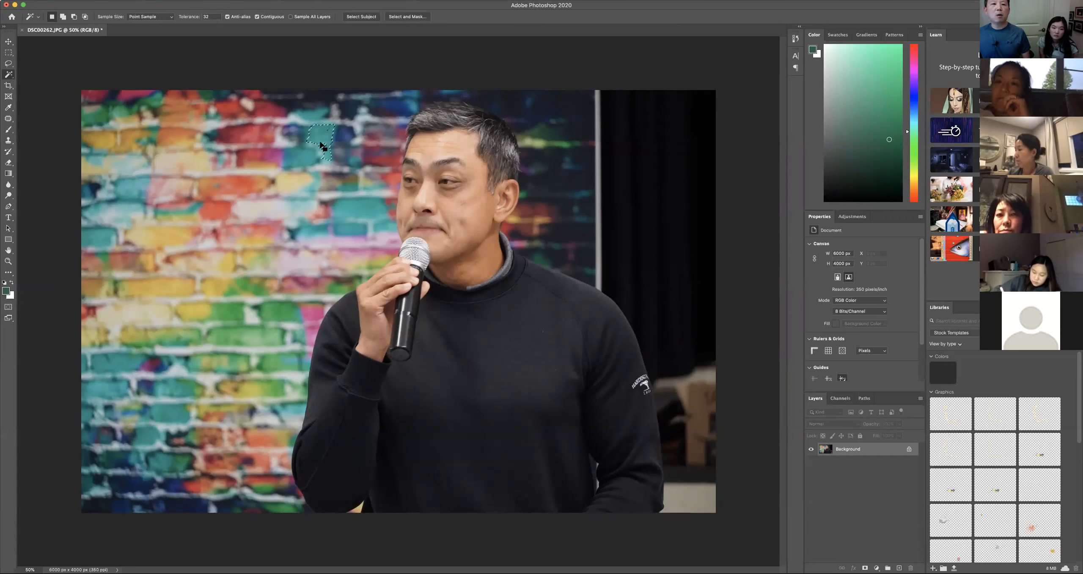
{"action": "key", "text": "super+d"}
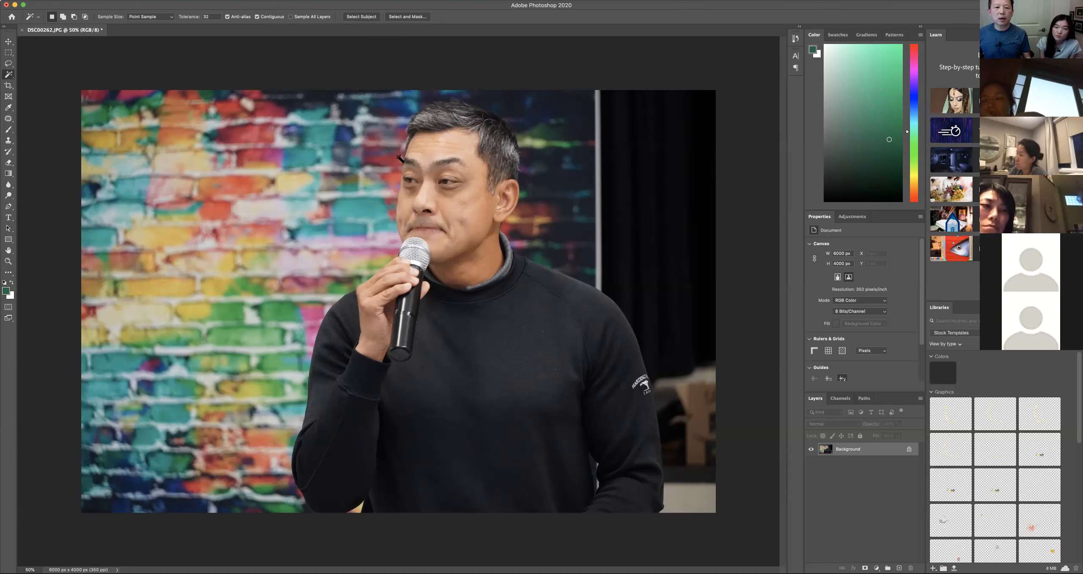
Step: Select several adjoining background patches beside the man's forehead with the Magic Wand and clear the selection
{"action": "left_click", "coordinate": [401, 139]}
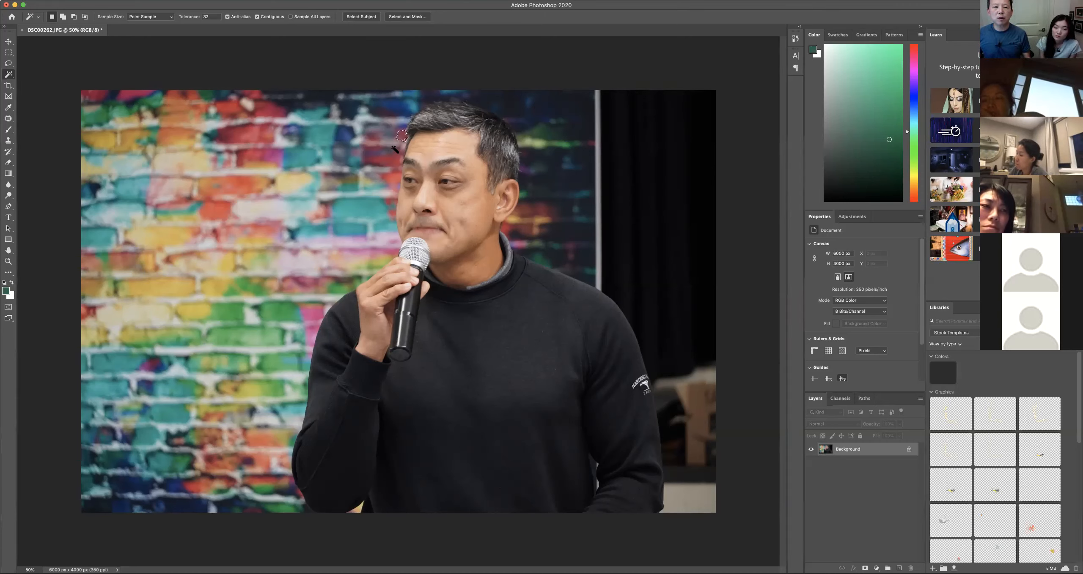
{"action": "left_click", "coordinate": [398, 146], "text": "shift"}
{"action": "left_click", "coordinate": [395, 160], "text": "shift"}
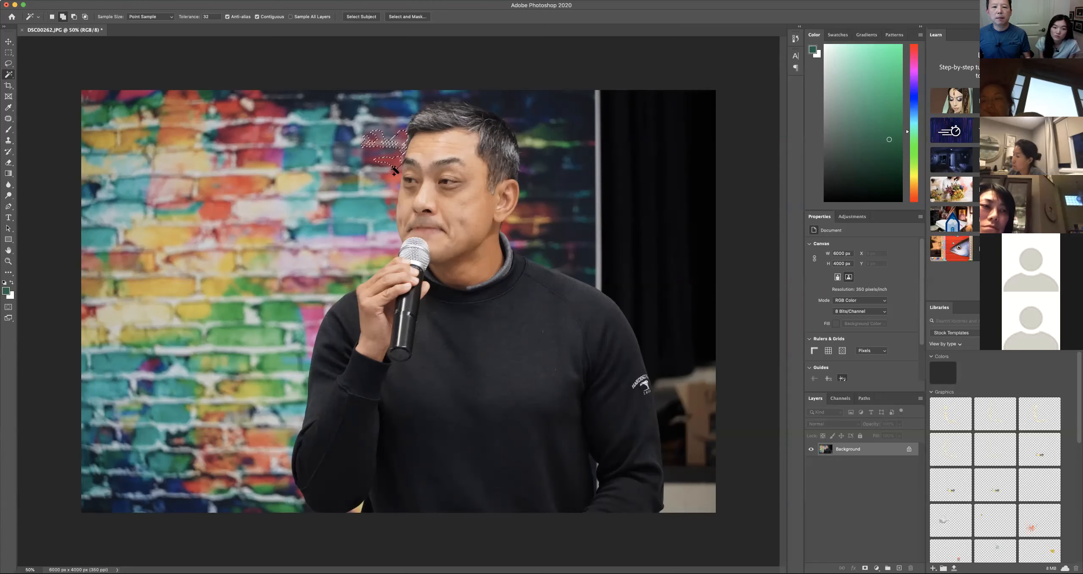
{"action": "key", "text": "super+d"}
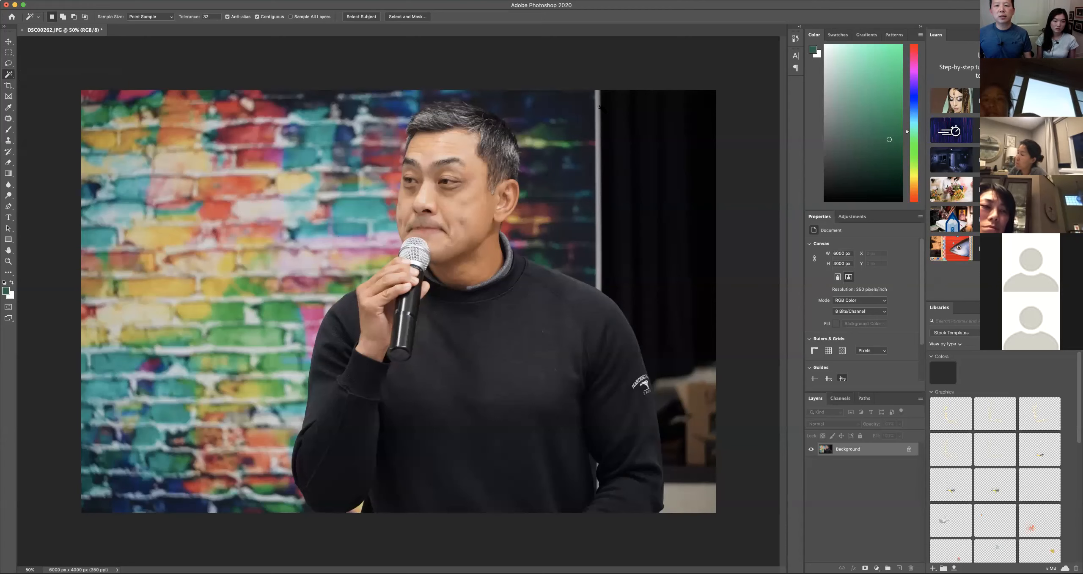
Step: Select the black curtain with the Magic Wand, fill it using Content-Aware and open the Content-Aware Fill workspace
{"action": "left_click", "coordinate": [614, 110]}
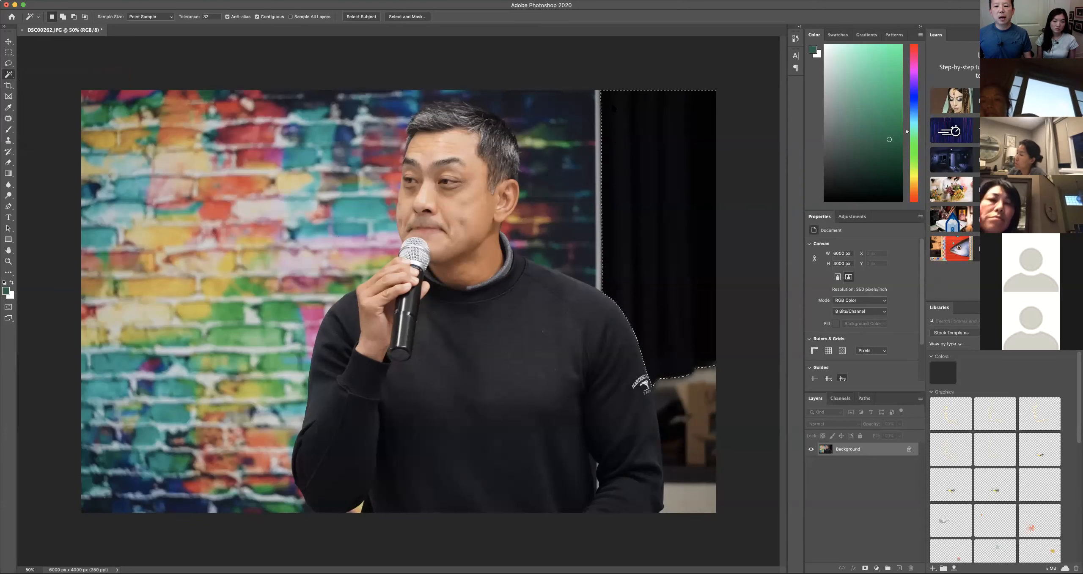
{"action": "key", "text": "shift+BackSpace"}
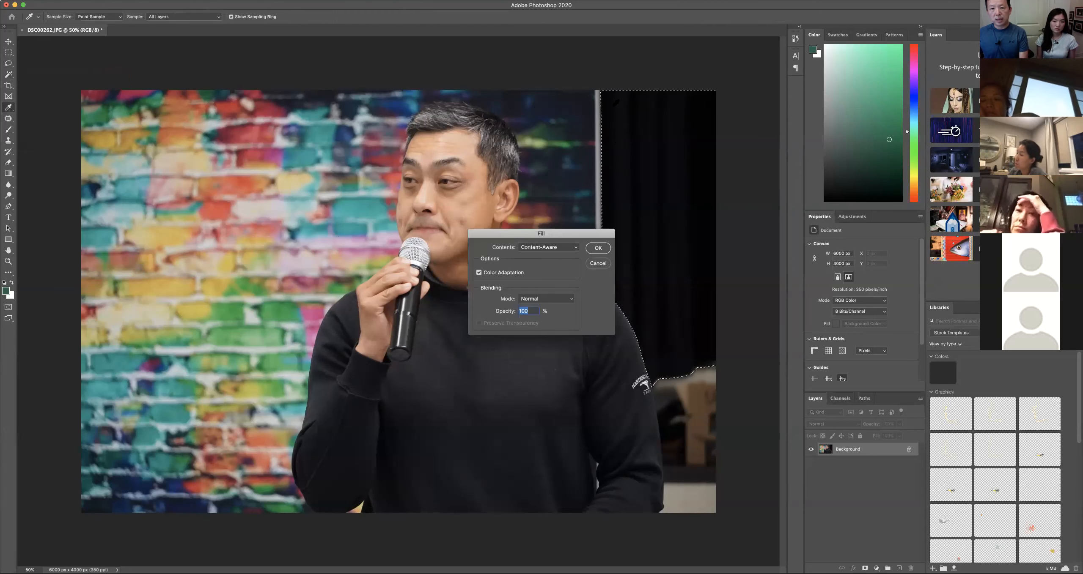
{"action": "left_click", "coordinate": [598, 249]}
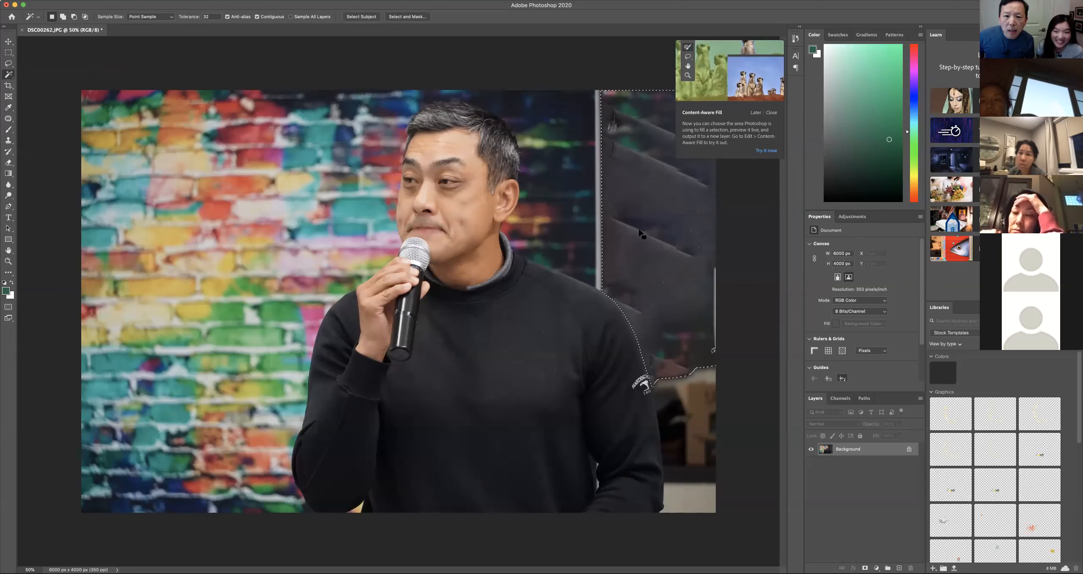
{"action": "left_click", "coordinate": [766, 152]}
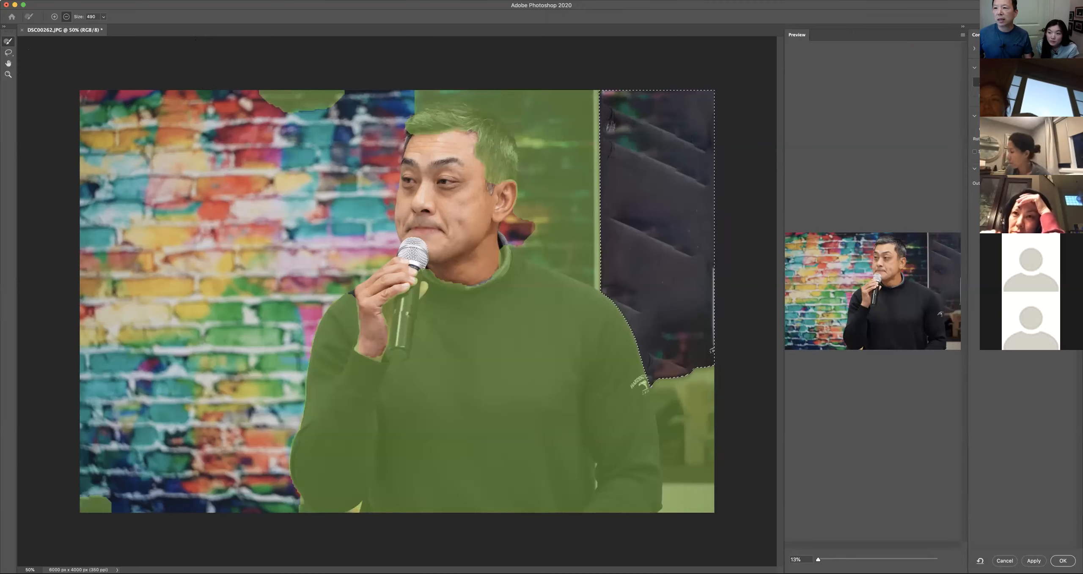
{"action": "left_click", "coordinate": [963, 26]}
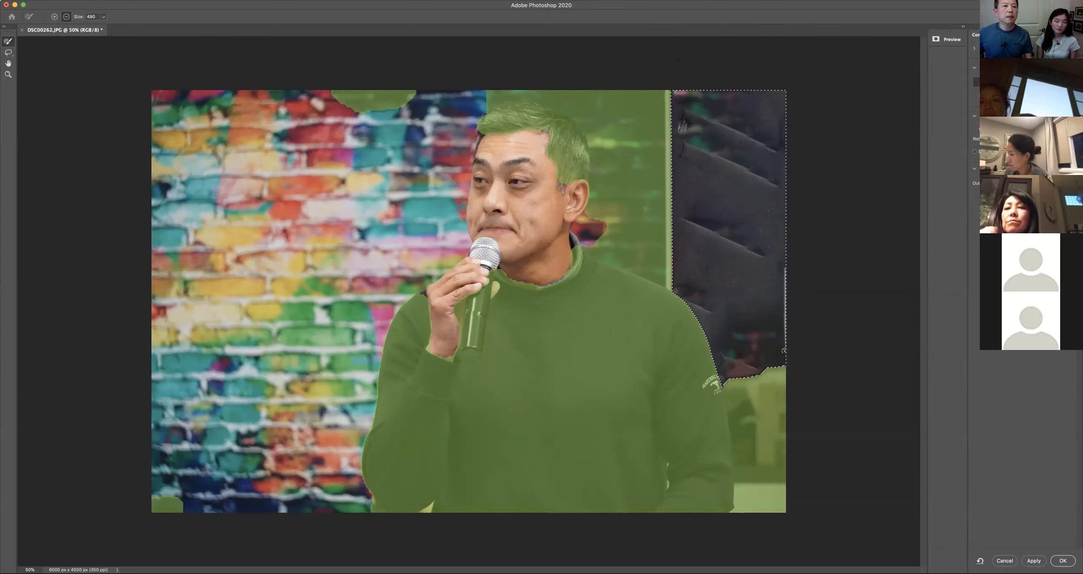
{"action": "left_click", "coordinate": [34, 1]}
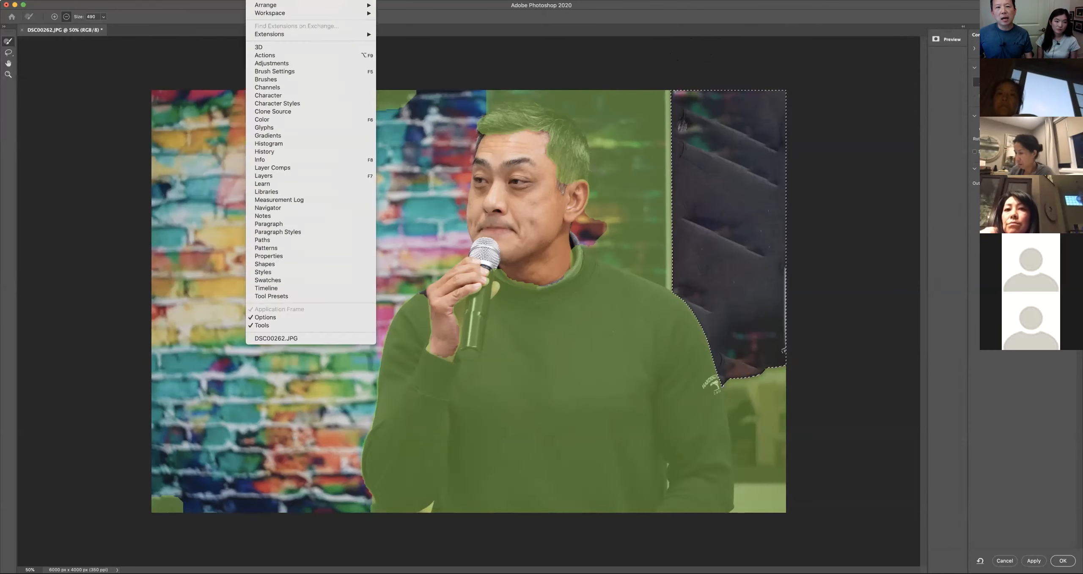
{"action": "mouse_move", "coordinate": [290, 1]}
{"action": "left_click", "coordinate": [169, 58]}
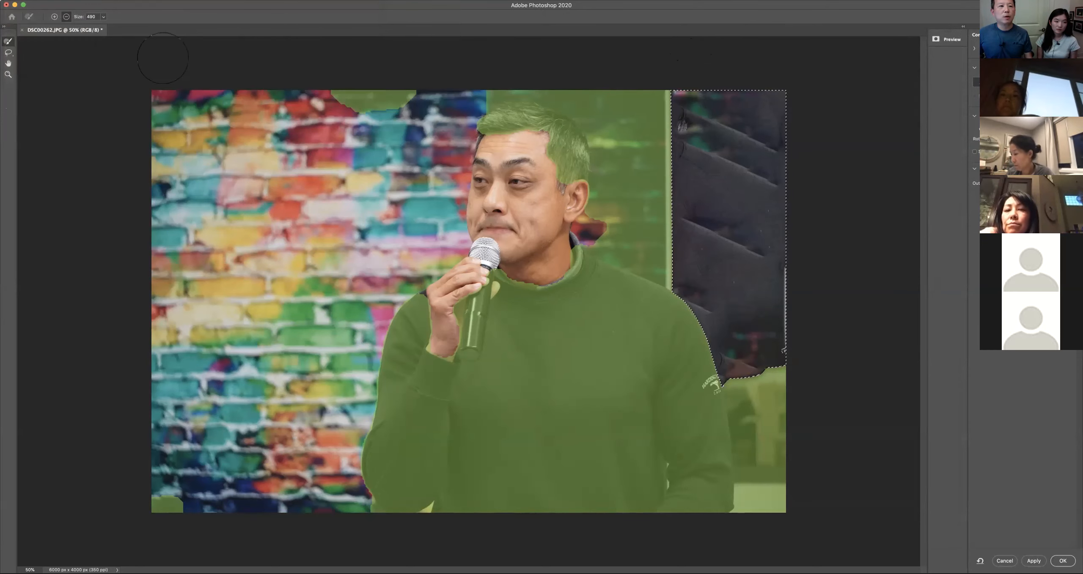
{"action": "left_click", "coordinate": [9, 52]}
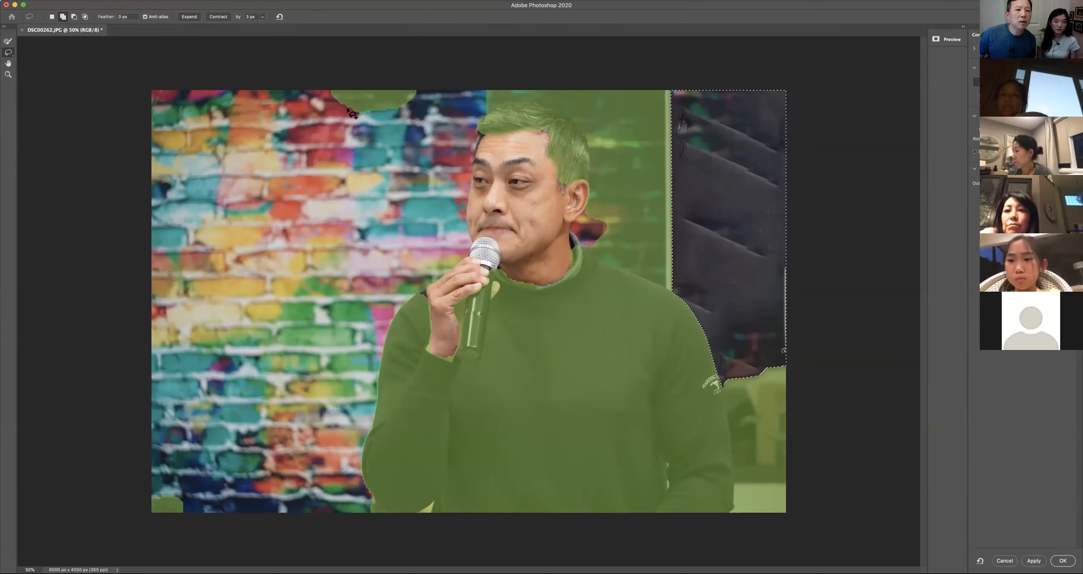
{"action": "left_click", "coordinate": [7, 41]}
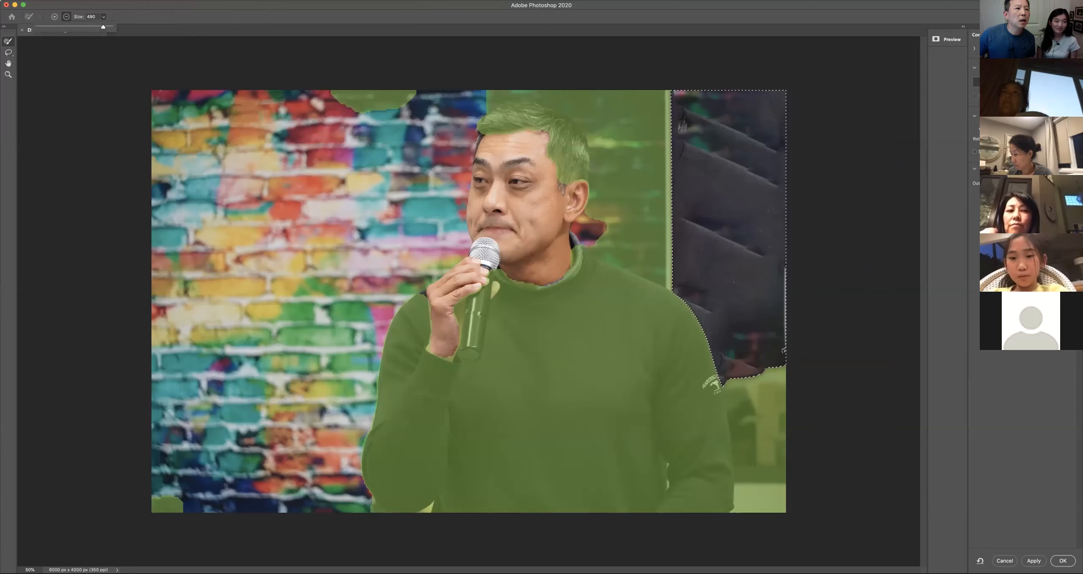
{"action": "left_click", "coordinate": [67, 0]}
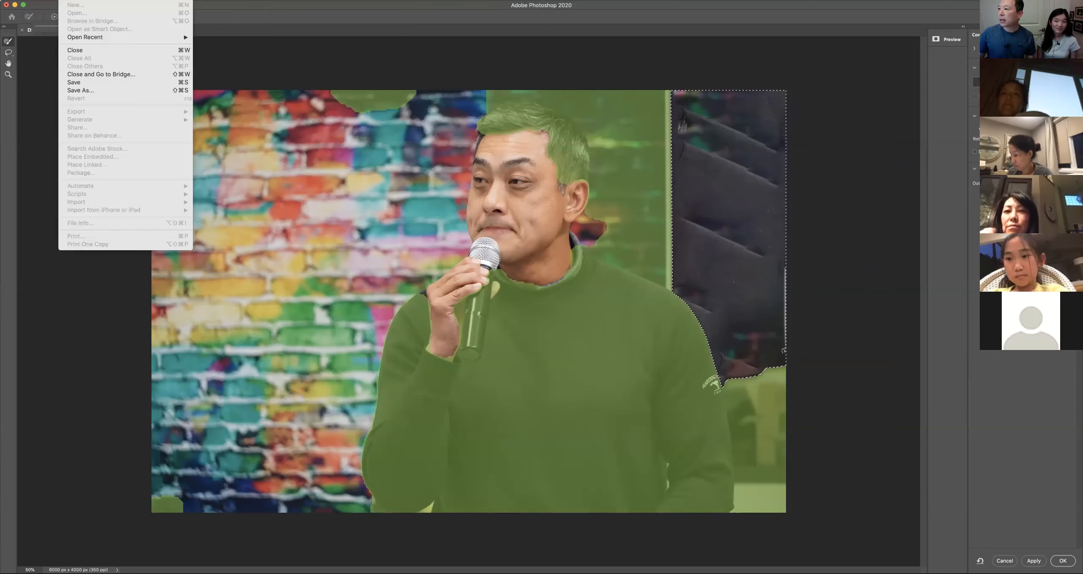
{"action": "key", "text": "Escape"}
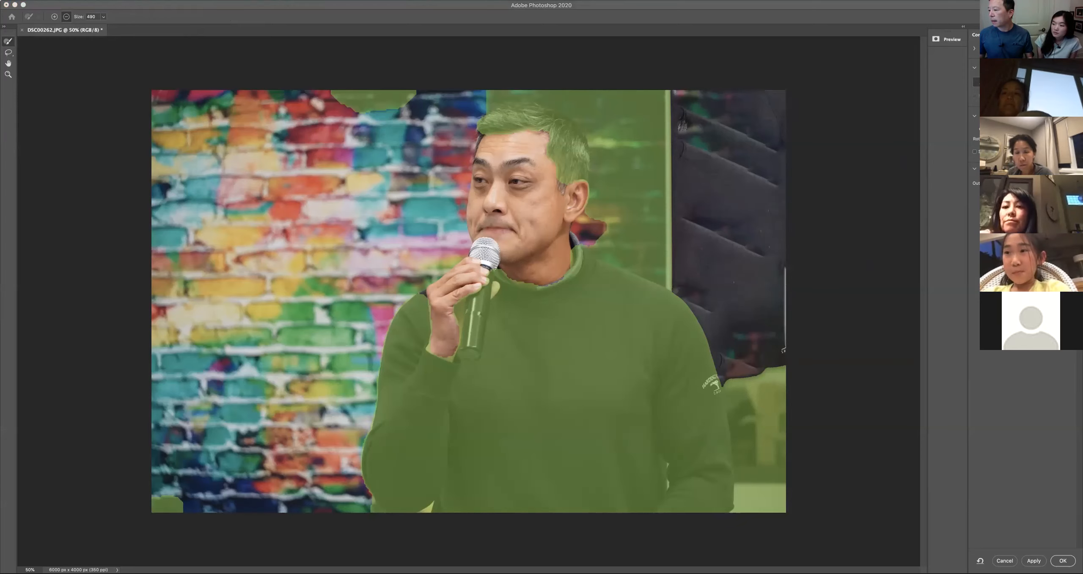
Step: Leave the Content-Aware Fill workspace without applying it and undo the Content-Aware fill of the curtain, restoring the curtain's selection
{"action": "left_click", "coordinate": [1035, 457]}
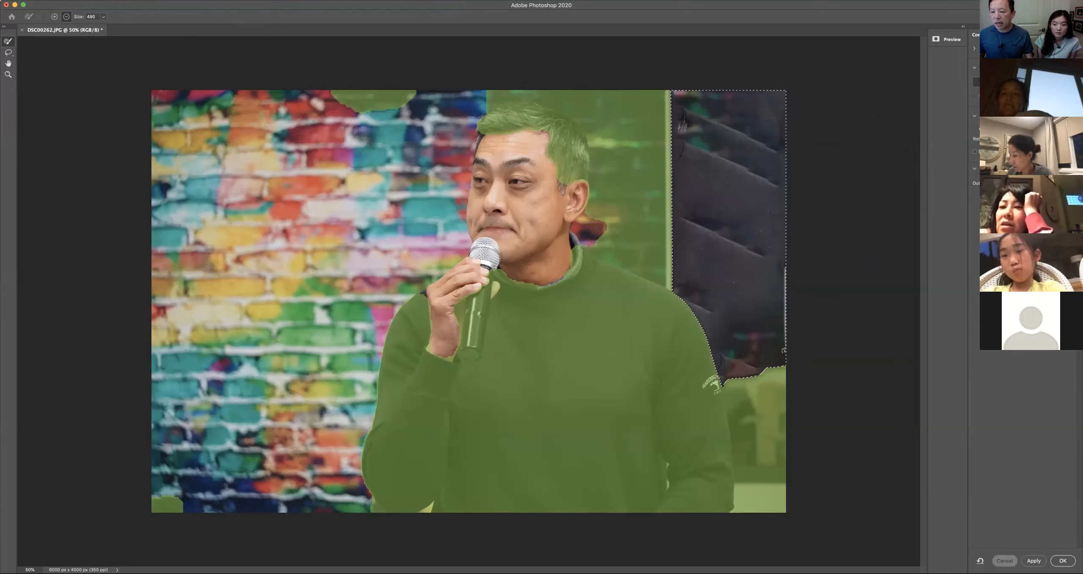
{"action": "left_click", "coordinate": [1005, 561]}
{"action": "left_click", "coordinate": [666, 59]}
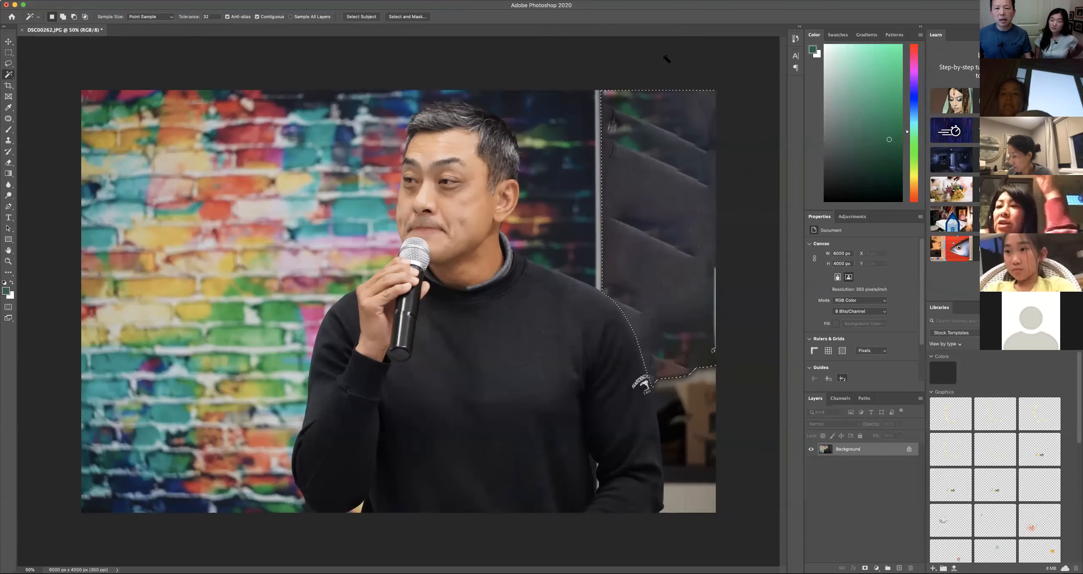
{"action": "key", "text": "super+z"}
{"action": "left_click", "coordinate": [667, 59]}
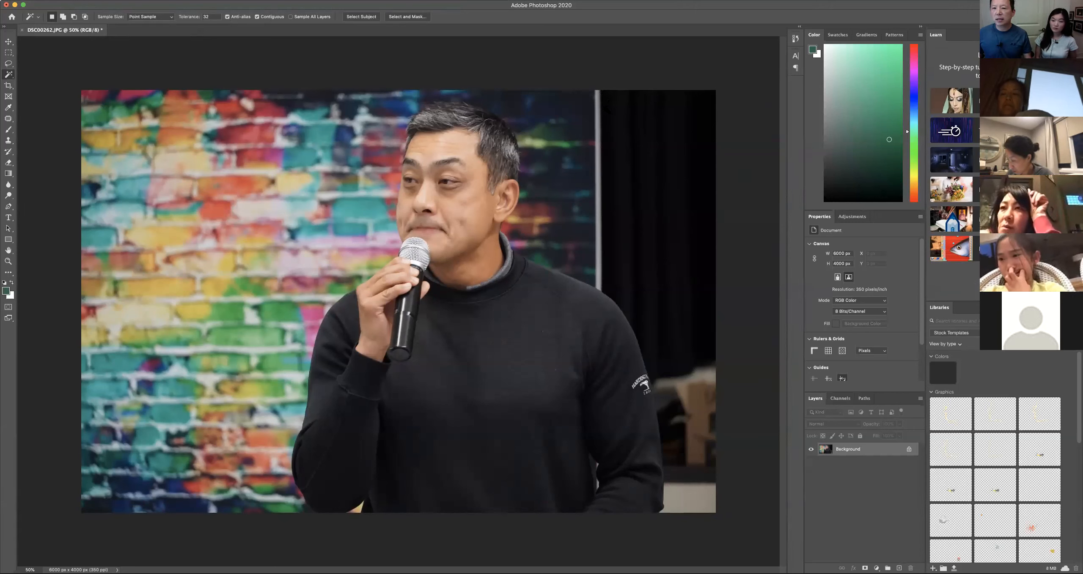
{"action": "key", "text": "super+z"}
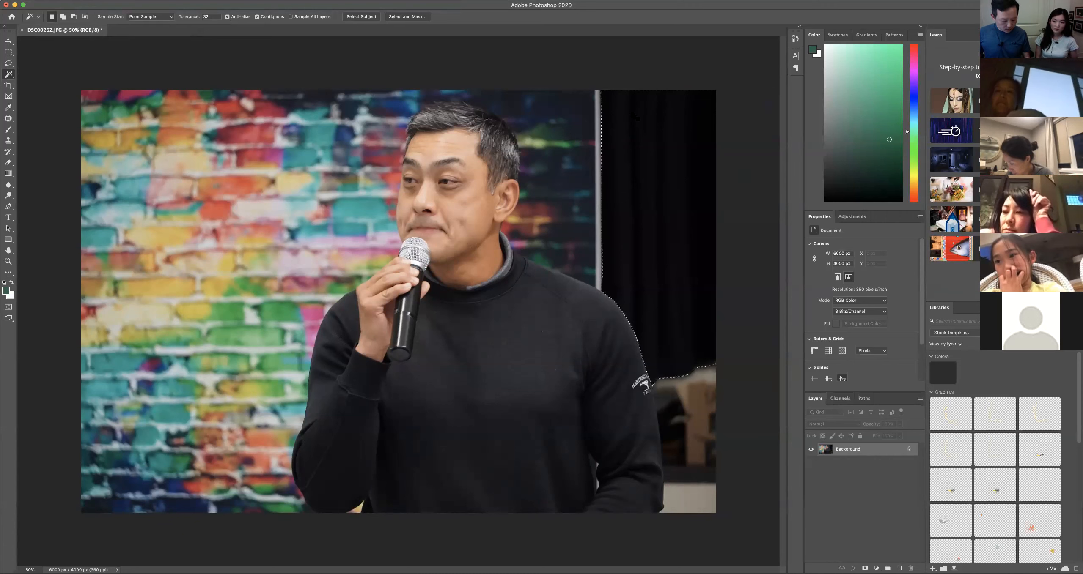
Step: Fill the selected curtain area with White at 100% opacity and clear the selection
{"action": "key", "text": "i"}
{"action": "key", "text": "BackSpace"}
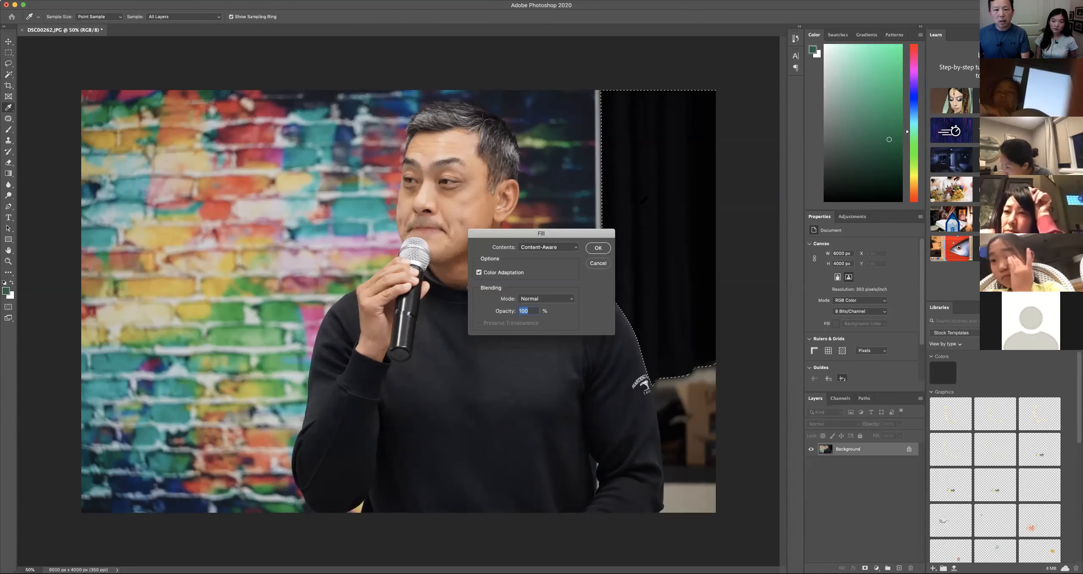
{"action": "left_click", "coordinate": [565, 249]}
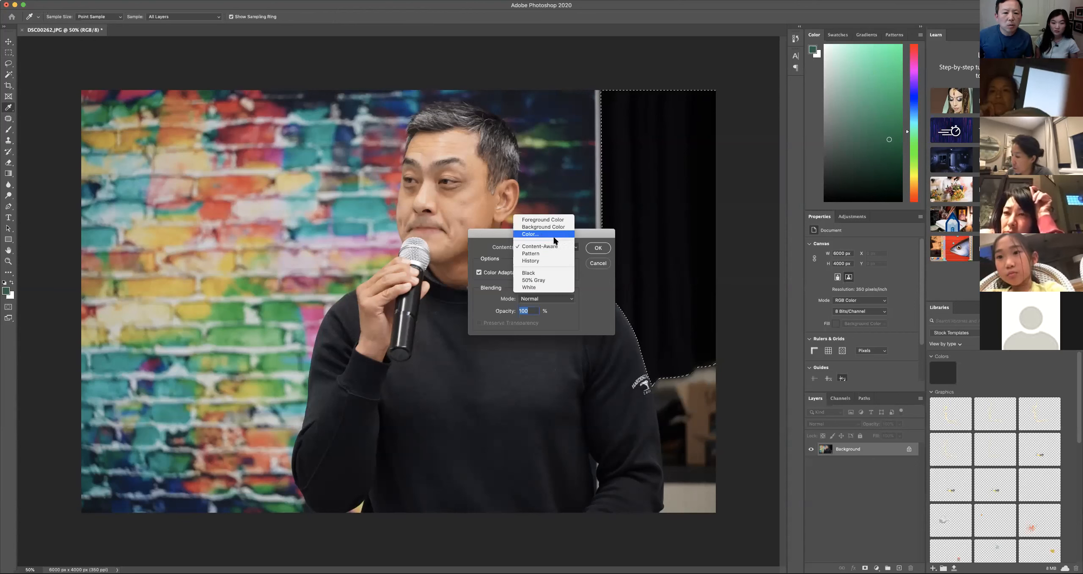
{"action": "left_click", "coordinate": [548, 287]}
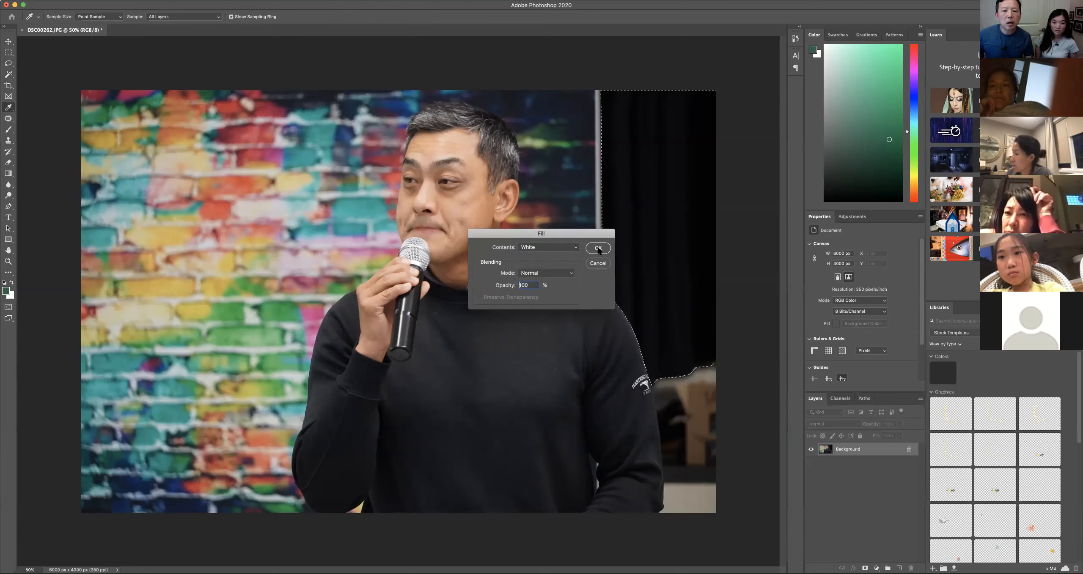
{"action": "left_click", "coordinate": [598, 250]}
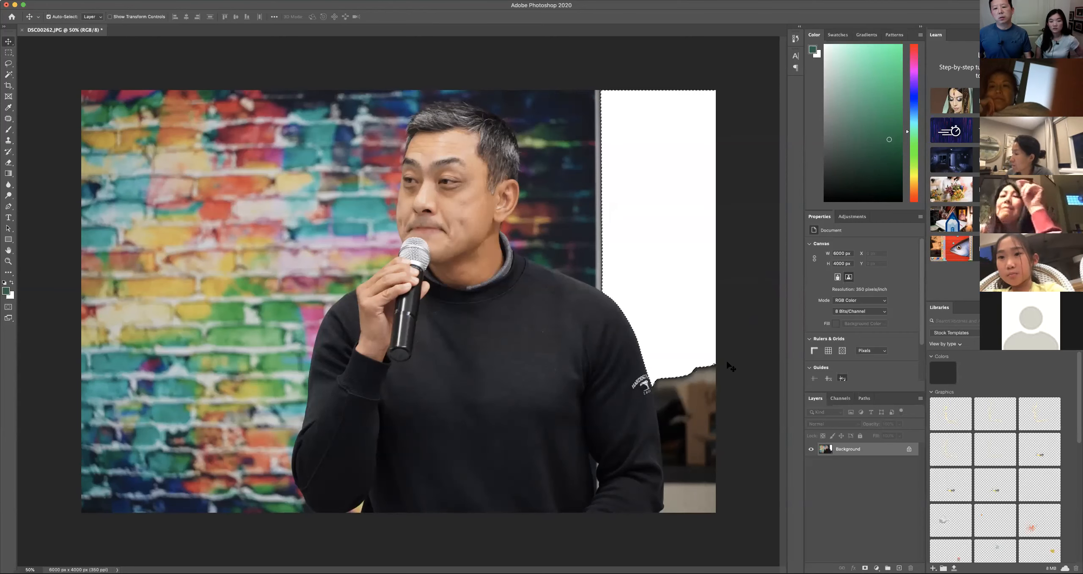
{"action": "key", "text": "super+d"}
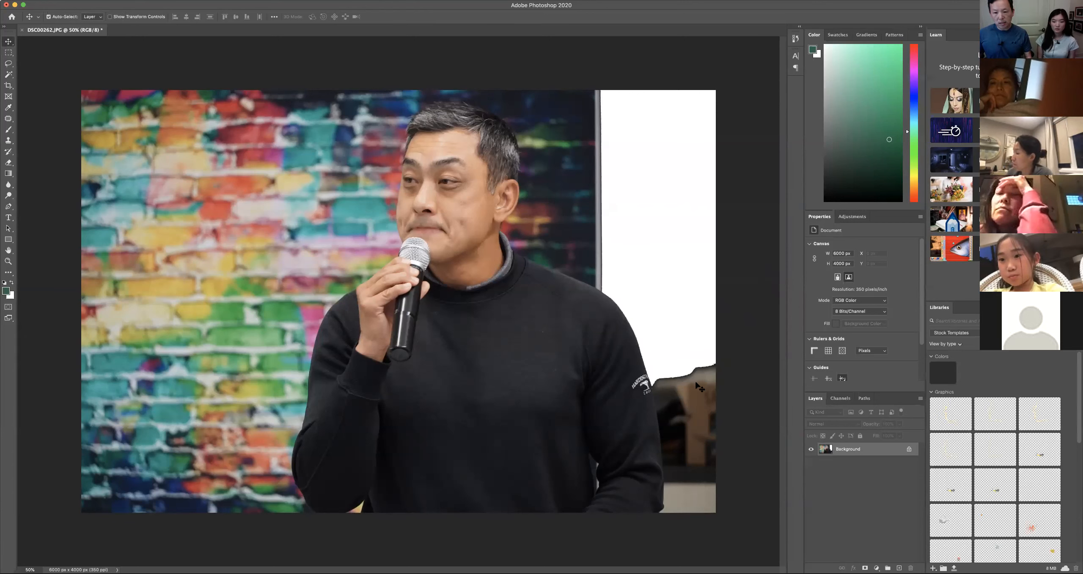
Step: Select the dark brown patch below the white area beside the man's elbow with the Magic Wand
{"action": "left_click", "coordinate": [9, 75]}
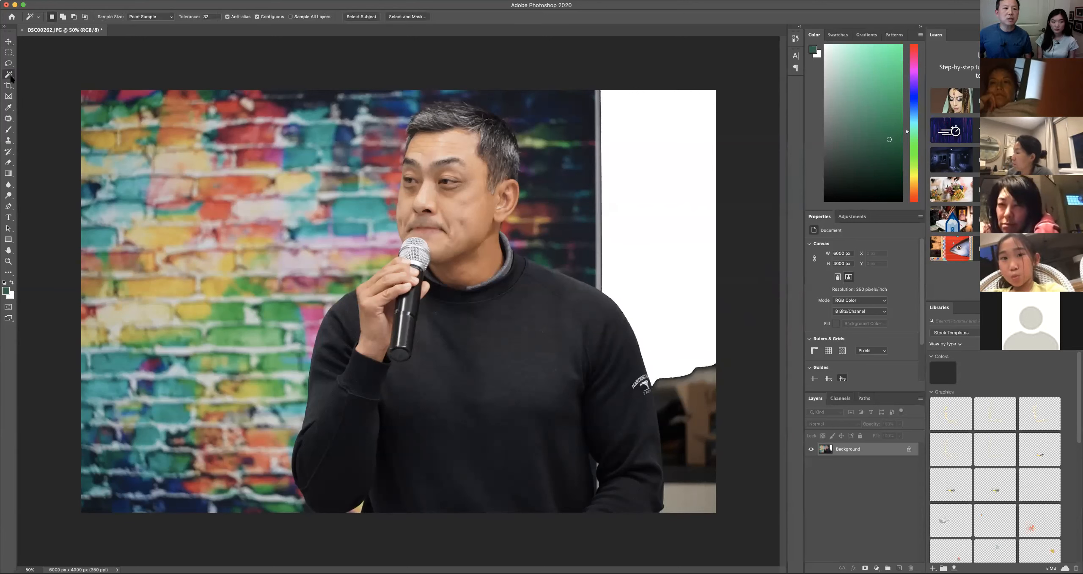
{"action": "left_click", "coordinate": [668, 395]}
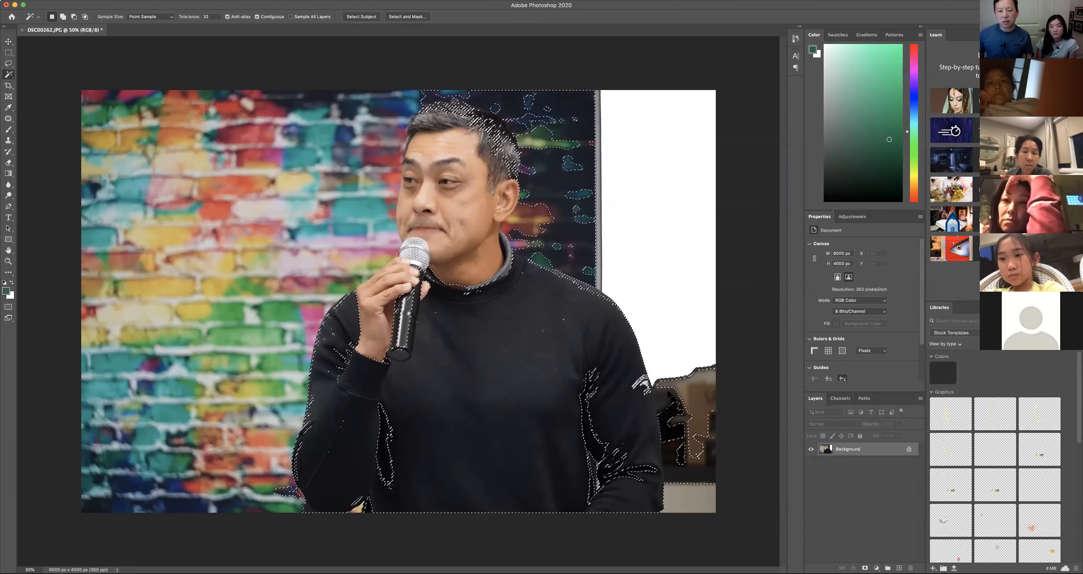
{"action": "key", "text": "super+d"}
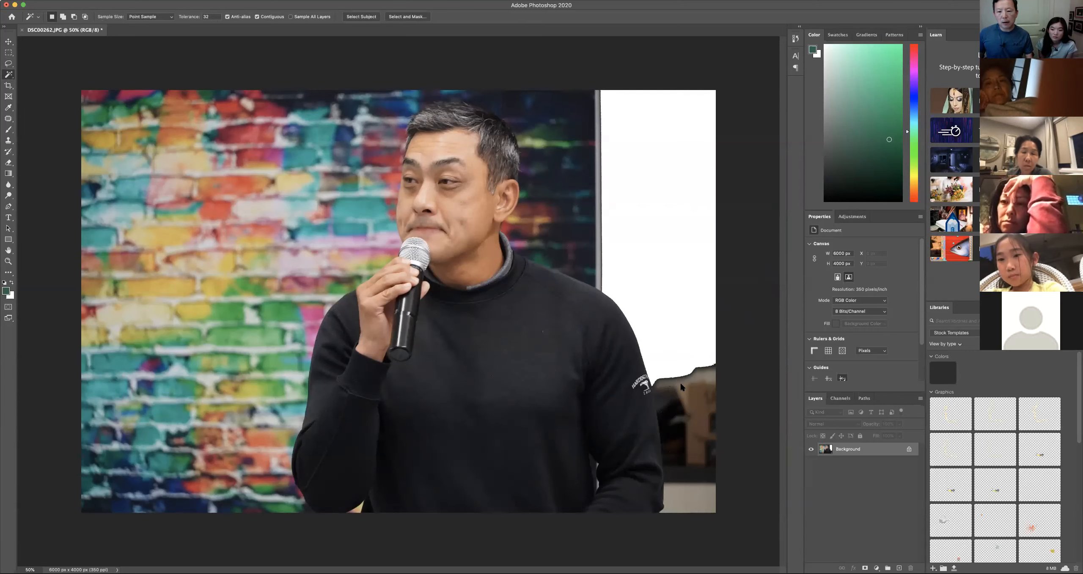
{"action": "left_click", "coordinate": [690, 399]}
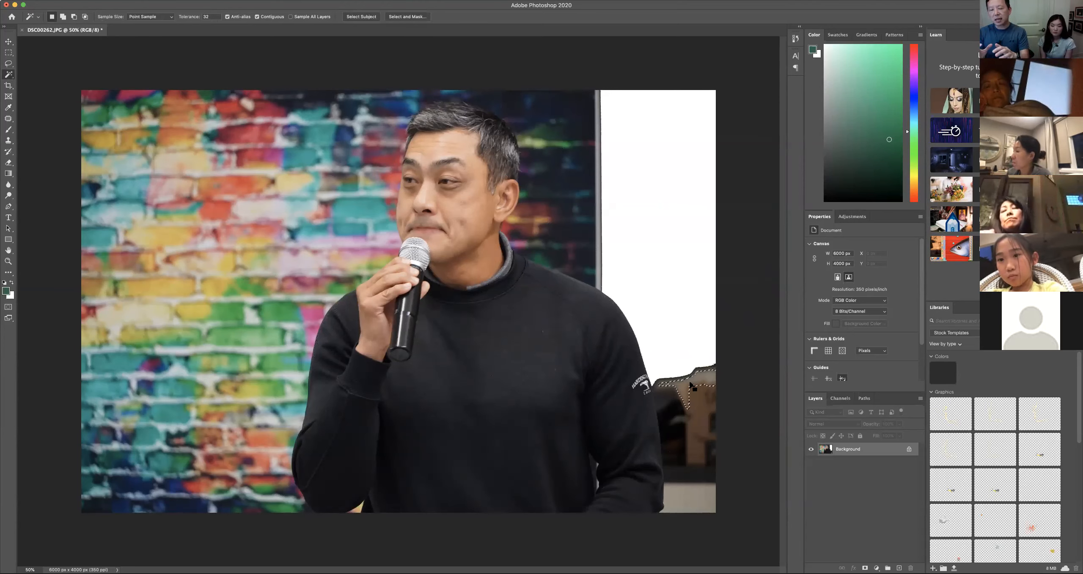
Step: Move the selected brown patch onto the front of the man's sweater and undo the move
{"action": "left_click", "coordinate": [8, 42]}
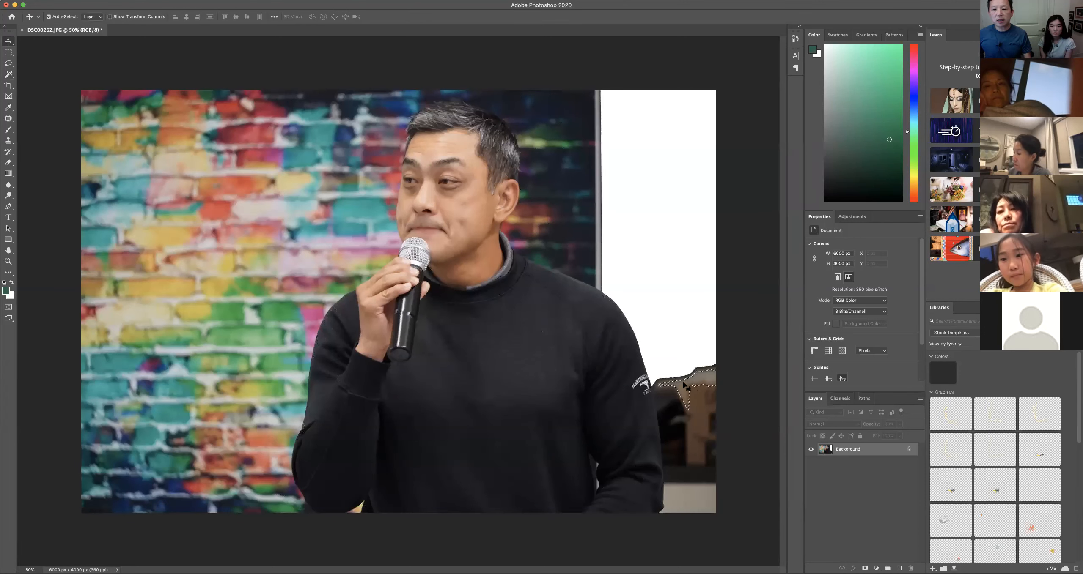
{"action": "left_click_drag", "start_coordinate": [680, 384], "coordinate": [484, 363]}
{"action": "key", "text": "super+d"}
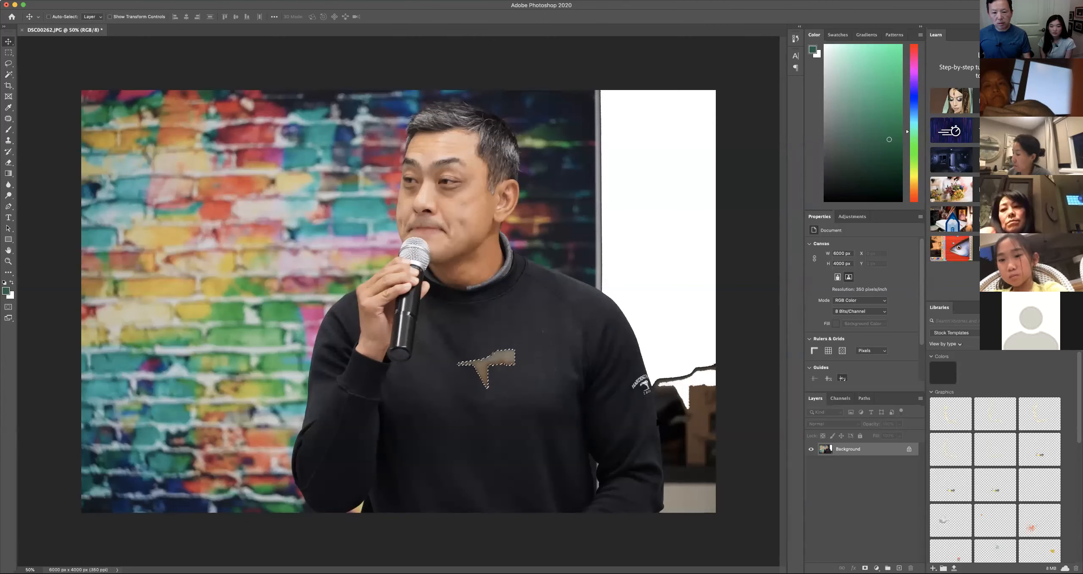
{"action": "key", "text": "super+z"}
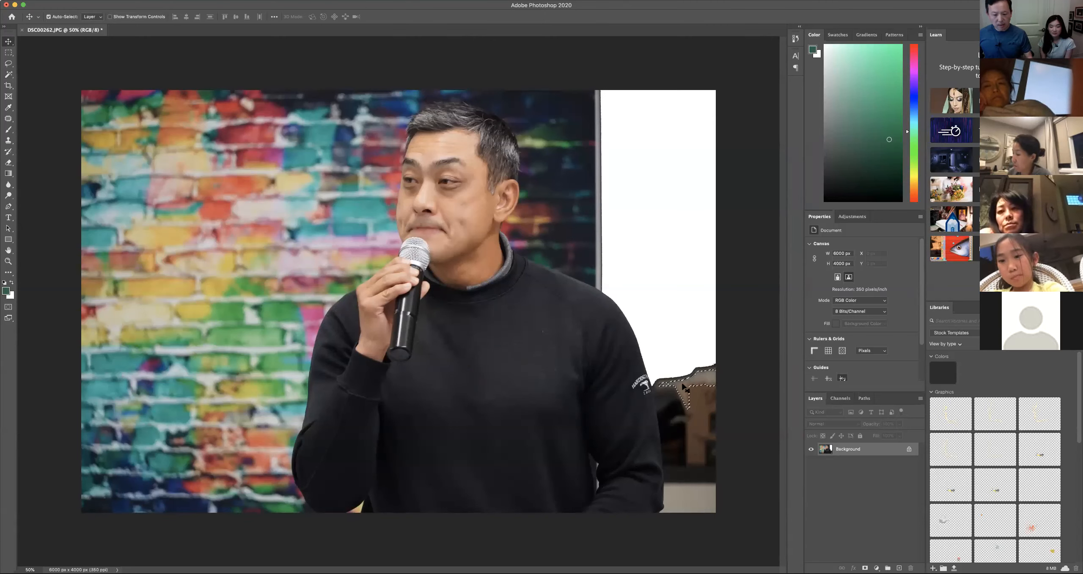
Step: Try to fill the selected brown patch with White at 100% opacity
{"action": "key", "text": "shift+BackSpace"}
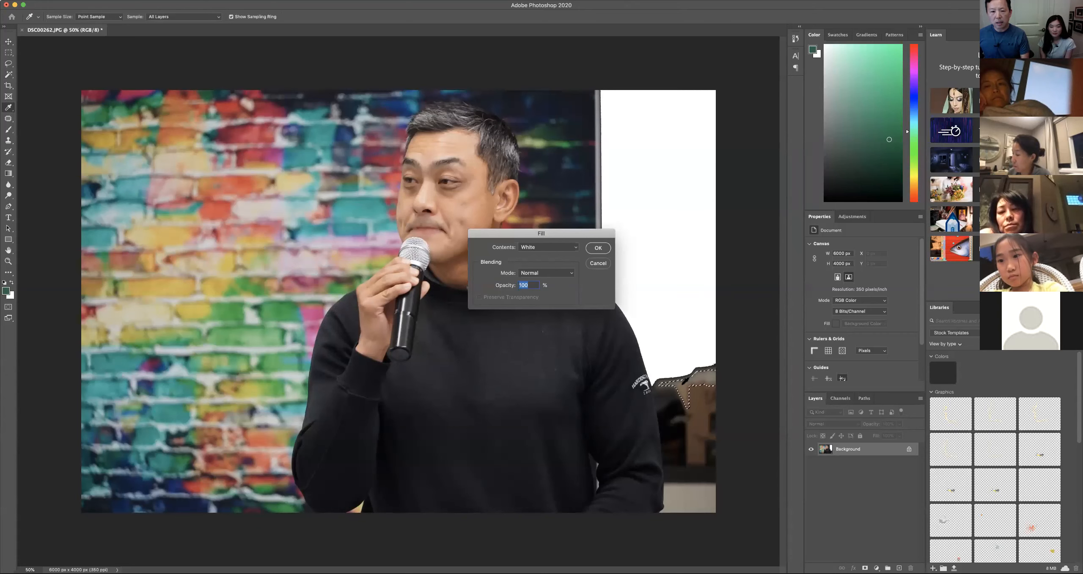
{"action": "left_click", "coordinate": [598, 248]}
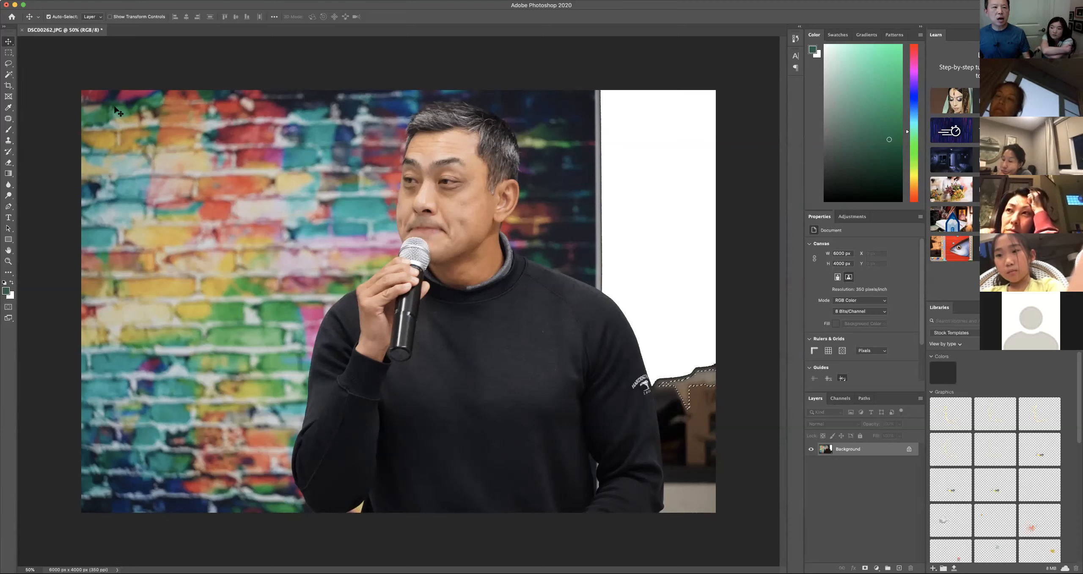
Step: Add a new layer and marquee-select a full-height strip about 1481 px wide along the photo's left edge
{"action": "left_click", "coordinate": [8, 53]}
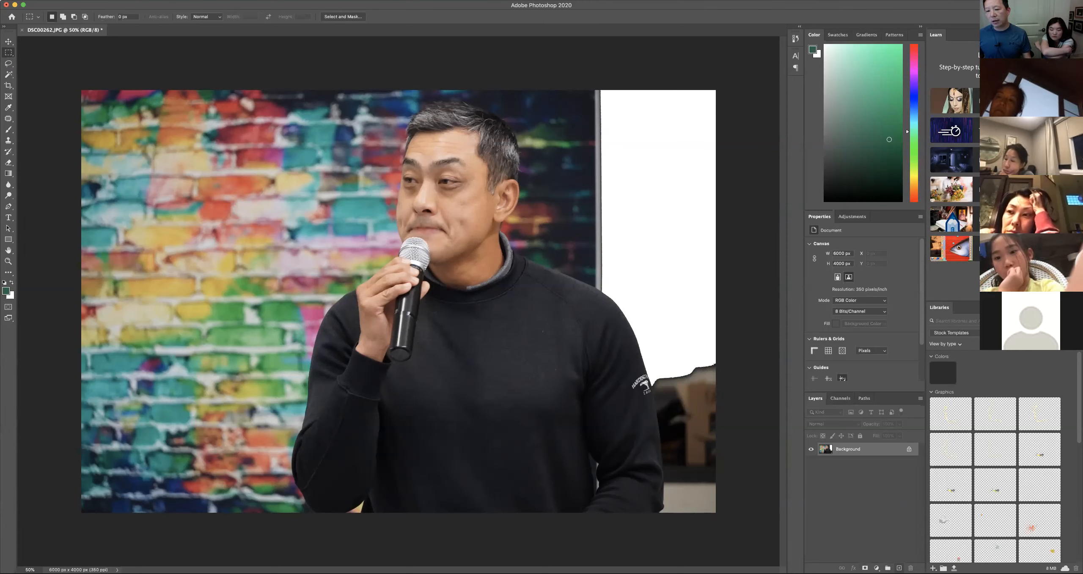
{"action": "left_click", "coordinate": [899, 569]}
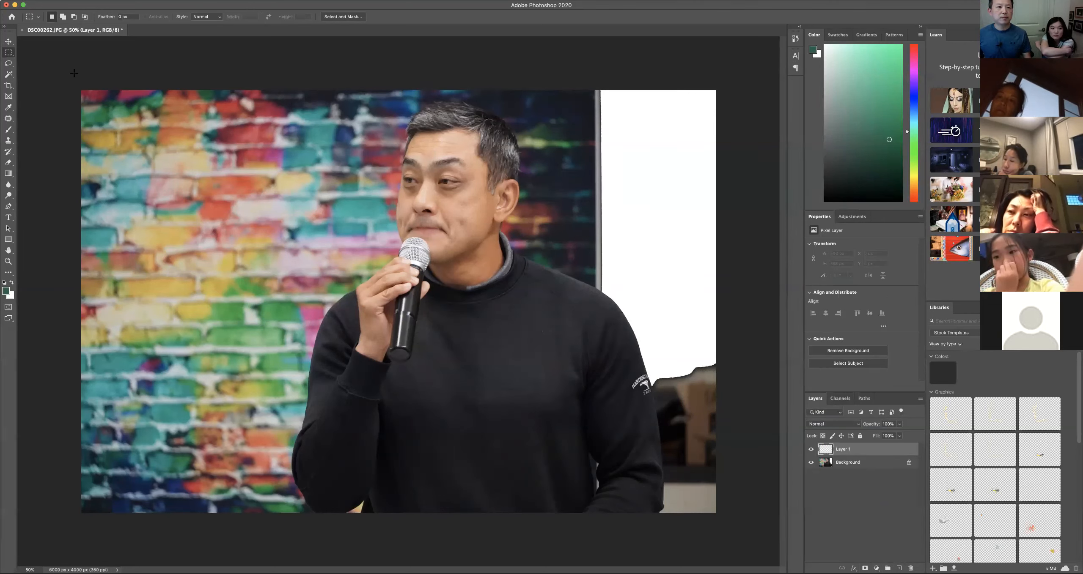
{"action": "left_click_drag", "start_coordinate": [81, 90], "coordinate": [238, 517]}
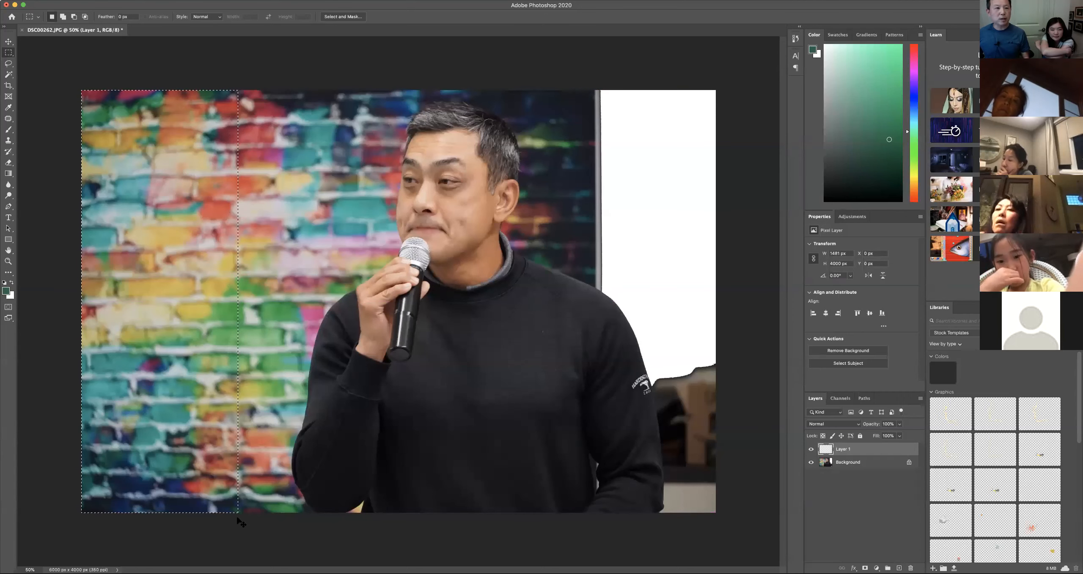
Step: Try to copy the selected strip from the empty new layer
{"action": "key", "text": "super+c"}
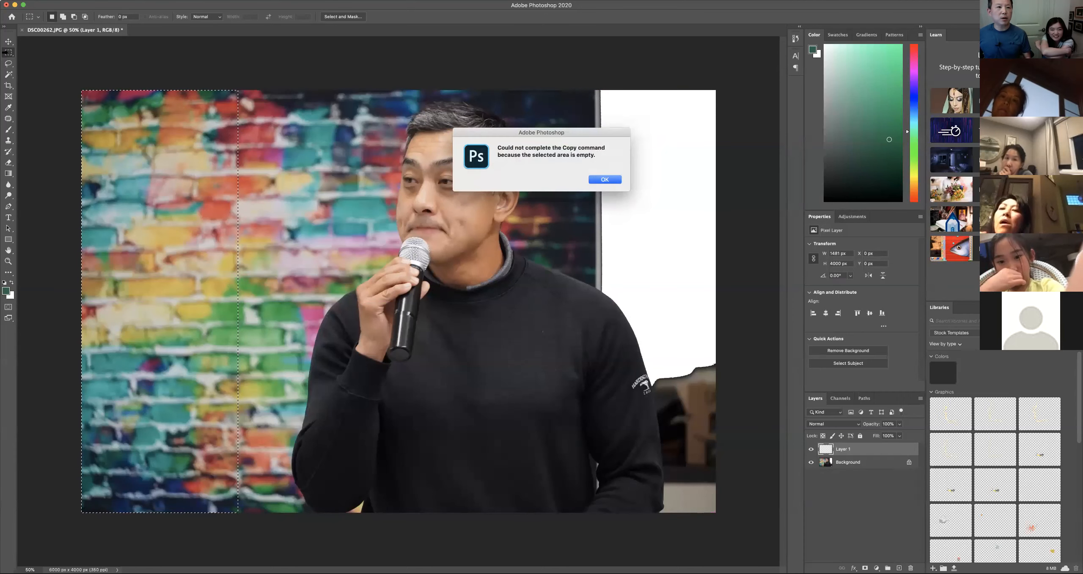
{"action": "left_click", "coordinate": [604, 180]}
{"action": "key", "text": "v"}
{"action": "key", "text": "super+c"}
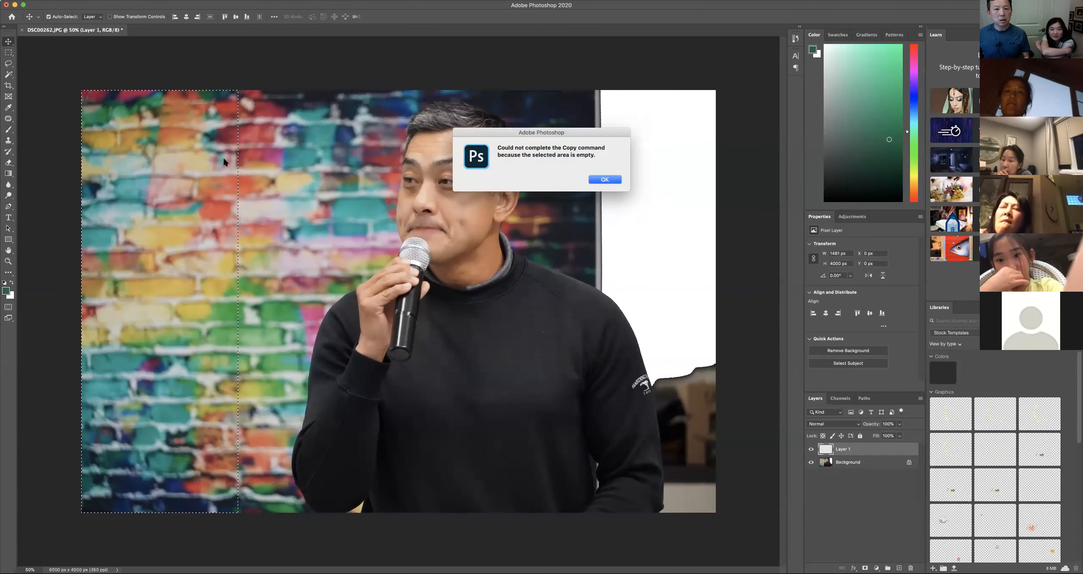
{"action": "left_click", "coordinate": [591, 181]}
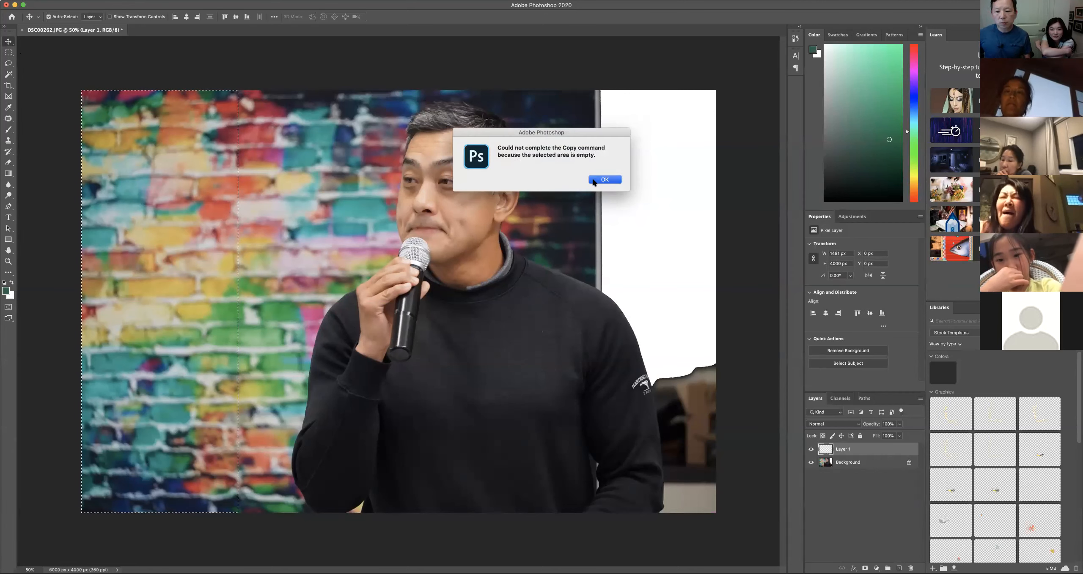
Step: Copy the brick strip from the Background layer onto Layer 1 and move it over the white area at the photo's right edge
{"action": "left_click", "coordinate": [835, 463]}
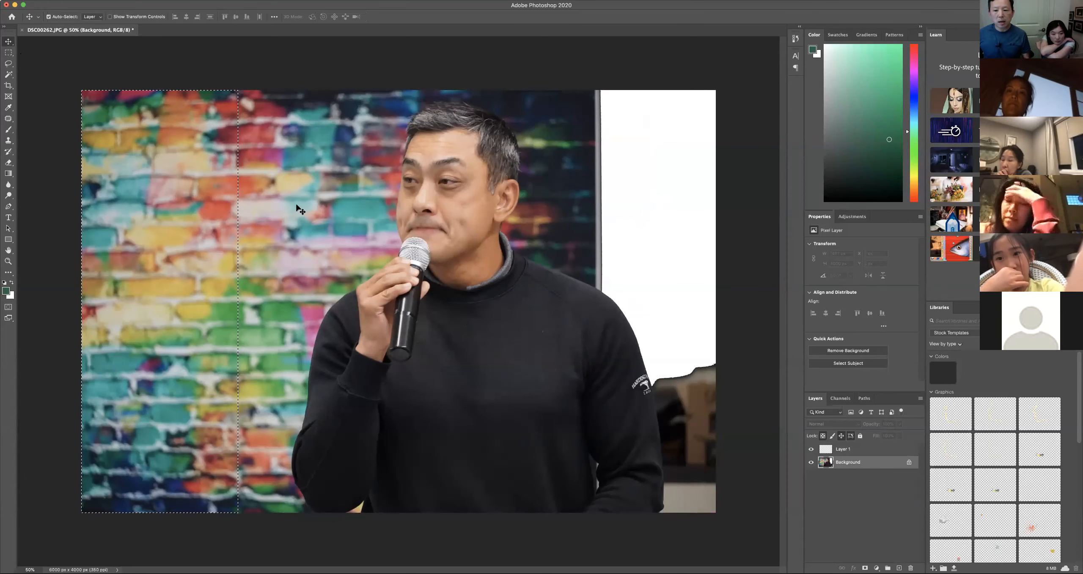
{"action": "left_click", "coordinate": [841, 449]}
{"action": "key", "text": "super+d"}
{"action": "left_click_drag", "start_coordinate": [170, 181], "coordinate": [658, 175]}
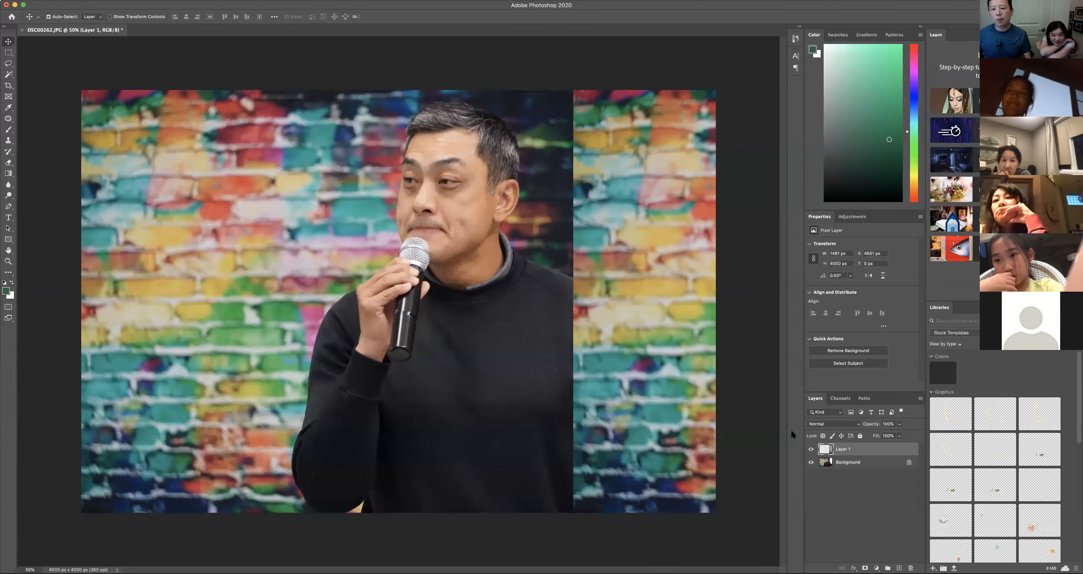
Step: Convert the Background into a regular layer named Layer 0 and place it above Layer 1
{"action": "left_click_drag", "start_coordinate": [838, 455], "coordinate": [840, 457]}
{"action": "right_click", "coordinate": [908, 464]}
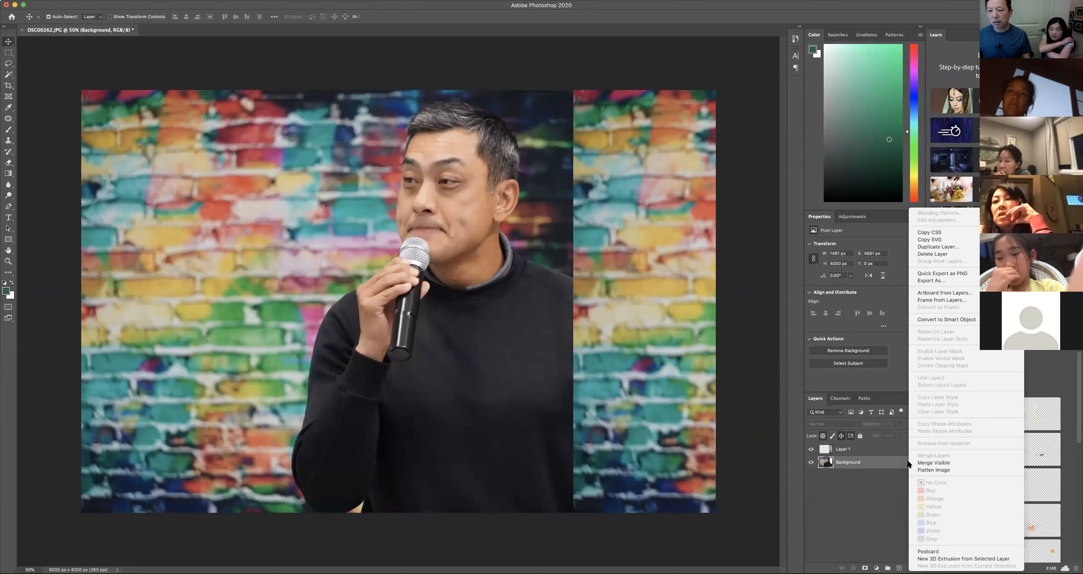
{"action": "left_click", "coordinate": [880, 462]}
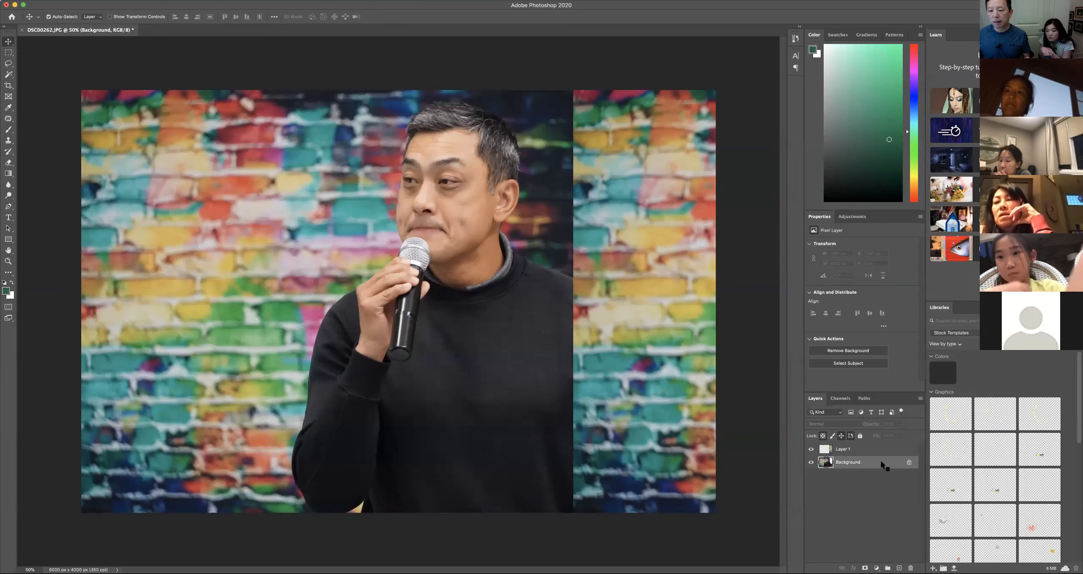
{"action": "right_click", "coordinate": [881, 463]}
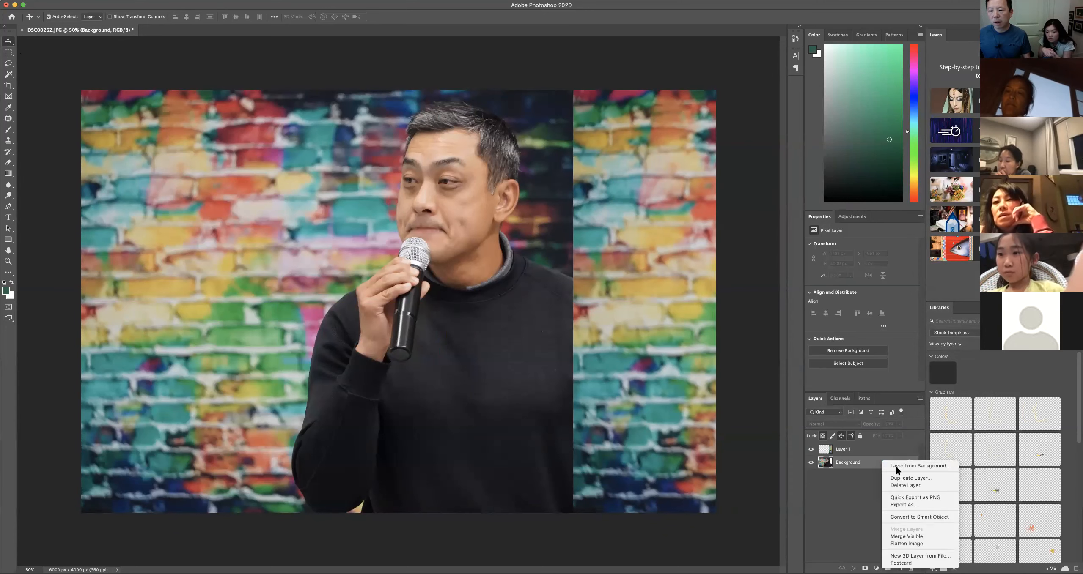
{"action": "left_click", "coordinate": [896, 466]}
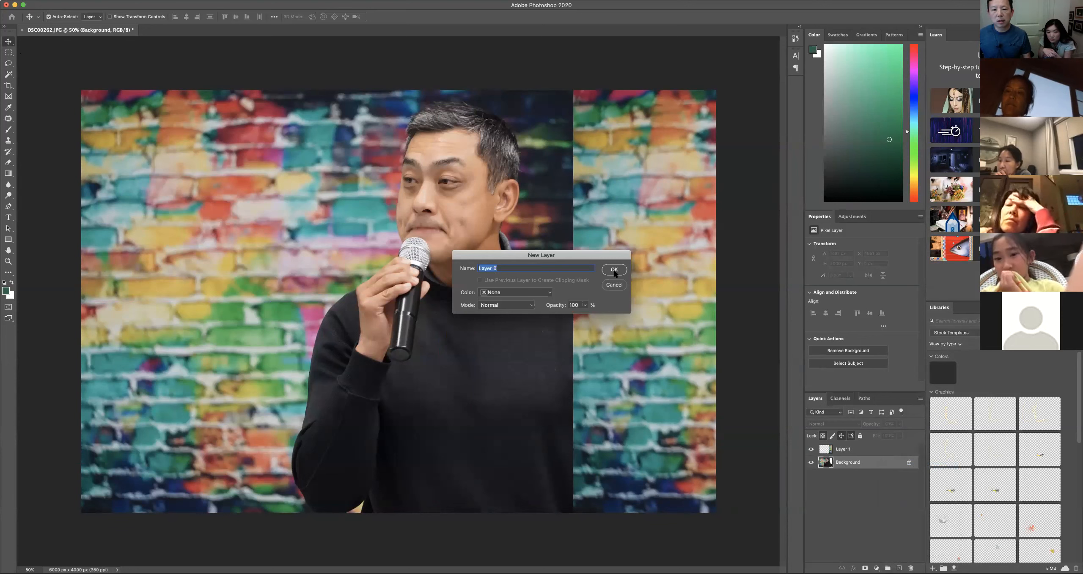
{"action": "left_click", "coordinate": [614, 271]}
{"action": "left_click_drag", "start_coordinate": [839, 458], "coordinate": [835, 450]}
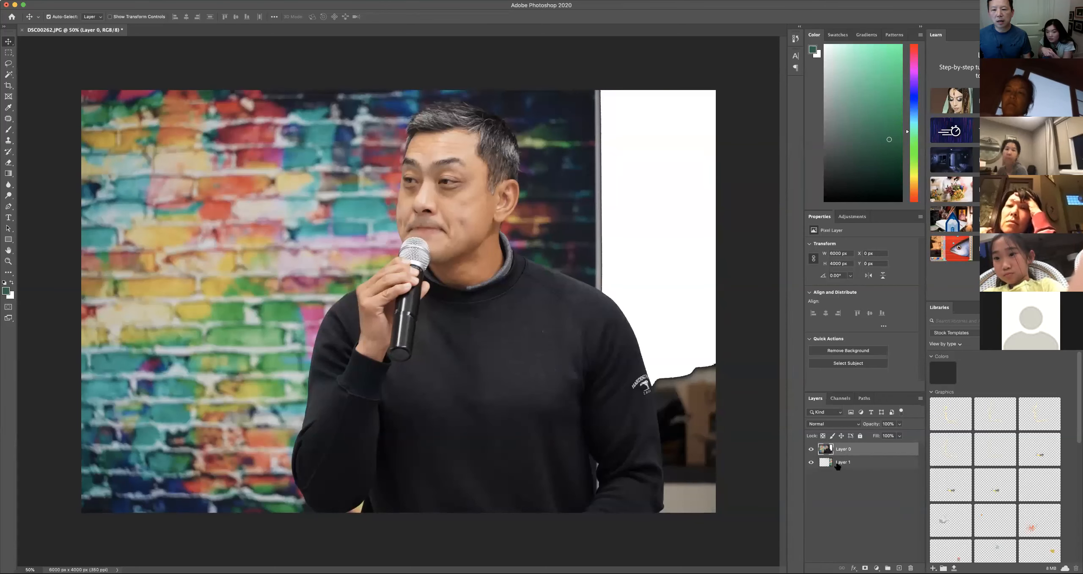
Step: Erase the upper part of the white area on Layer 0 with a 1200 px eraser to reveal the brick strip beneath
{"action": "key", "text": "e"}
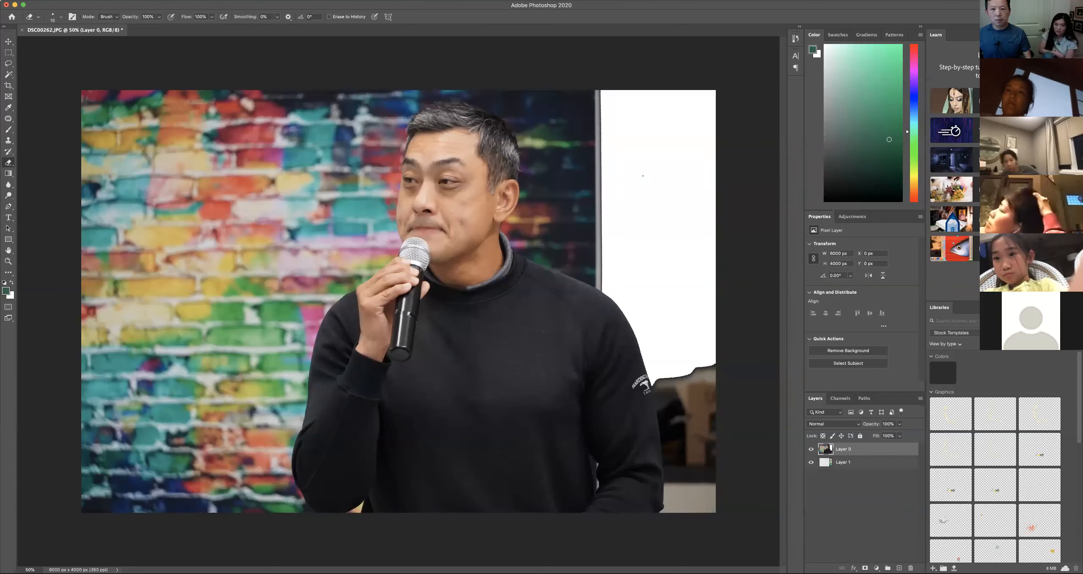
{"action": "key", "text": "bracketright"}
{"action": "key", "text": "bracketright"}
{"action": "key", "text": "bracketright"}
{"action": "key", "text": "bracketright"}
{"action": "key", "text": "bracketright"}
{"action": "key", "text": "bracketright"}
{"action": "key", "text": "bracketright"}
{"action": "key", "text": "bracketright"}
{"action": "key", "text": "bracketright"}
{"action": "key", "text": "bracketright"}
{"action": "key", "text": "bracketright"}
{"action": "key", "text": "bracketright"}
{"action": "key", "text": "bracketright"}
{"action": "key", "text": "bracketright"}
{"action": "key", "text": "bracketright"}
{"action": "key", "text": "bracketright"}
{"action": "key", "text": "bracketright"}
{"action": "key", "text": "bracketright"}
{"action": "key", "text": "bracketright"}
{"action": "key", "text": "bracketright"}
{"action": "key", "text": "bracketright"}
{"action": "key", "text": "bracketright"}
{"action": "key", "text": "bracketright"}
{"action": "key", "text": "bracketright"}
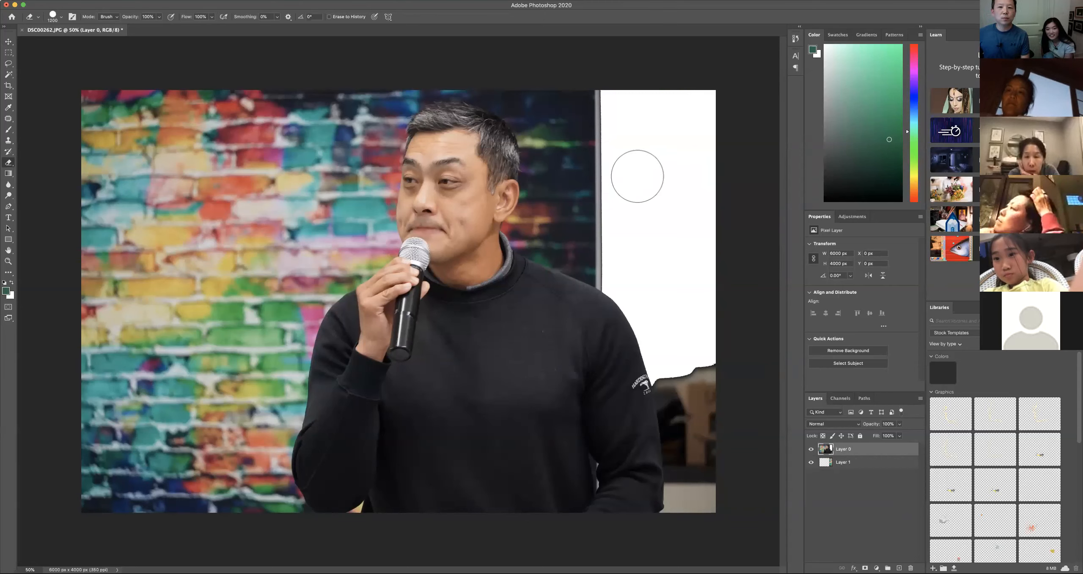
{"action": "mouse_move", "coordinate": [698, 174]}
{"action": "left_mouse_down"}
{"action": "mouse_move", "coordinate": [709, 134]}
{"action": "mouse_move", "coordinate": [696, 192]}
{"action": "mouse_move", "coordinate": [680, 126]}
{"action": "mouse_move", "coordinate": [679, 144]}
{"action": "left_mouse_up"}
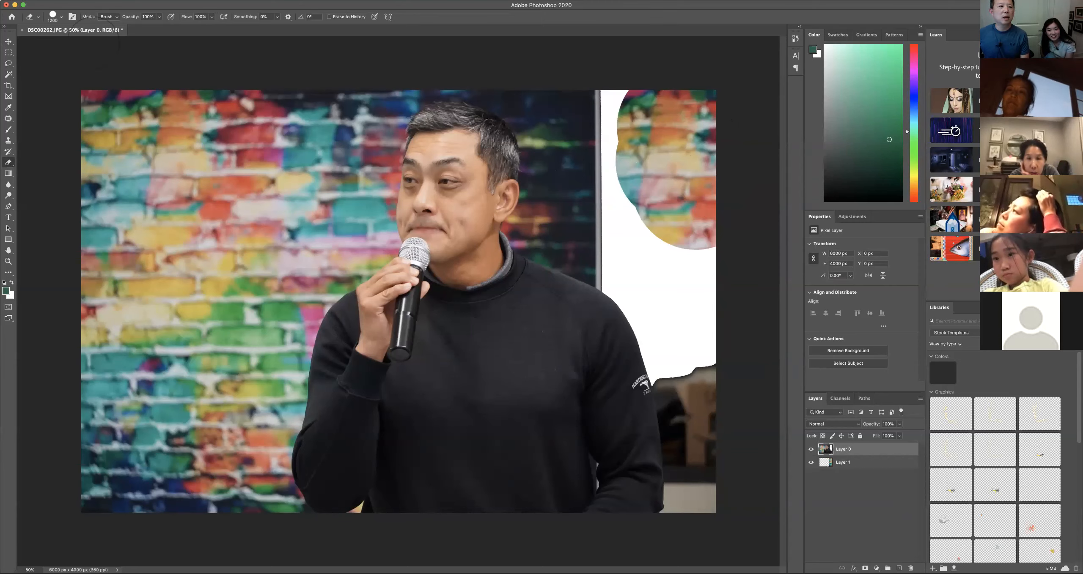
Step: Soften the eraser to about 48% hardness, test it at the white area's upper edge, and undo the test stroke
{"action": "left_click", "coordinate": [61, 18]}
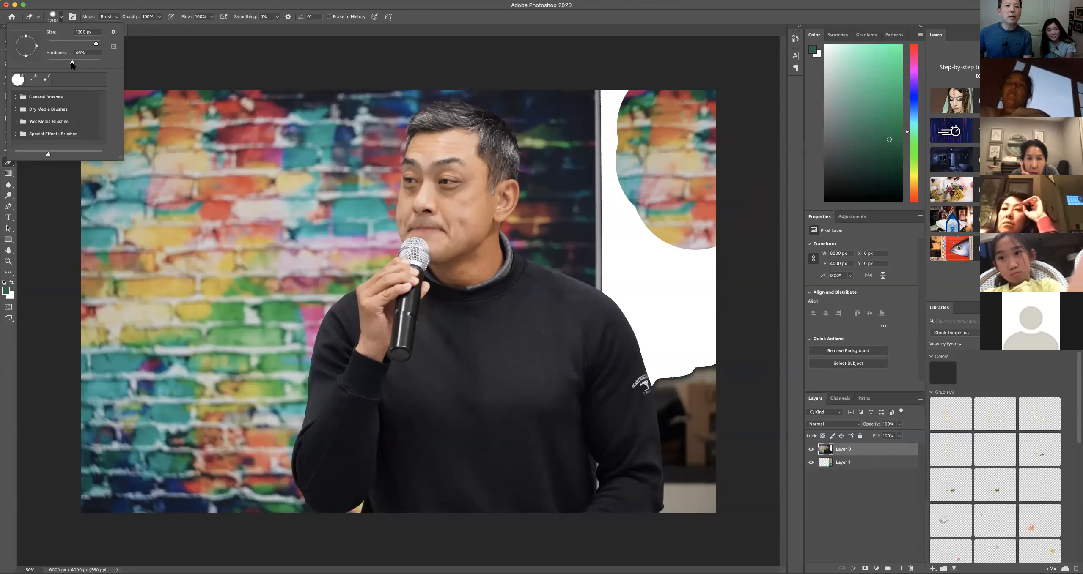
{"action": "left_click_drag", "start_coordinate": [101, 63], "coordinate": [72, 62]}
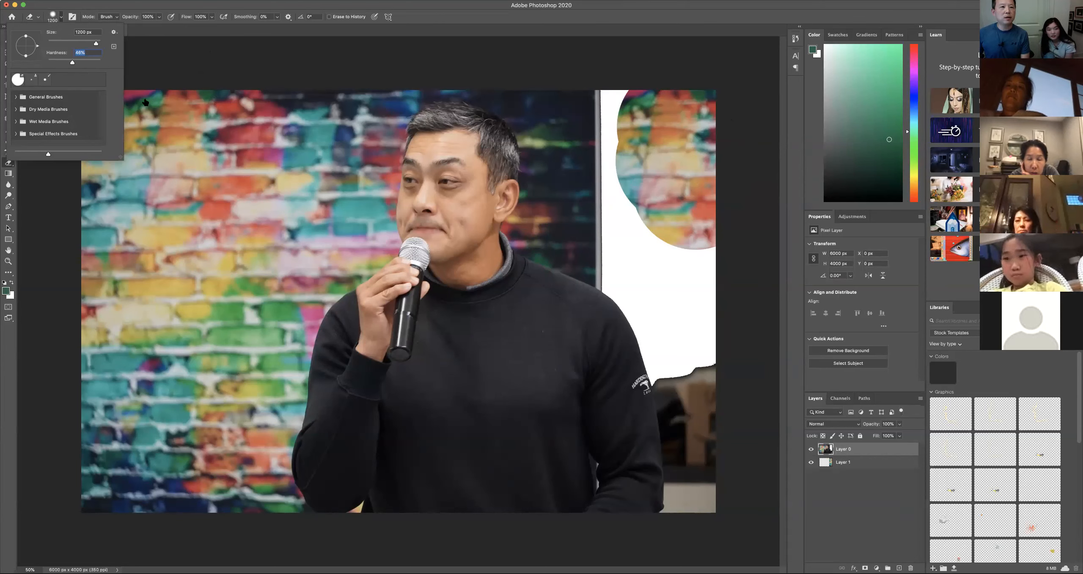
{"action": "left_click", "coordinate": [609, 98]}
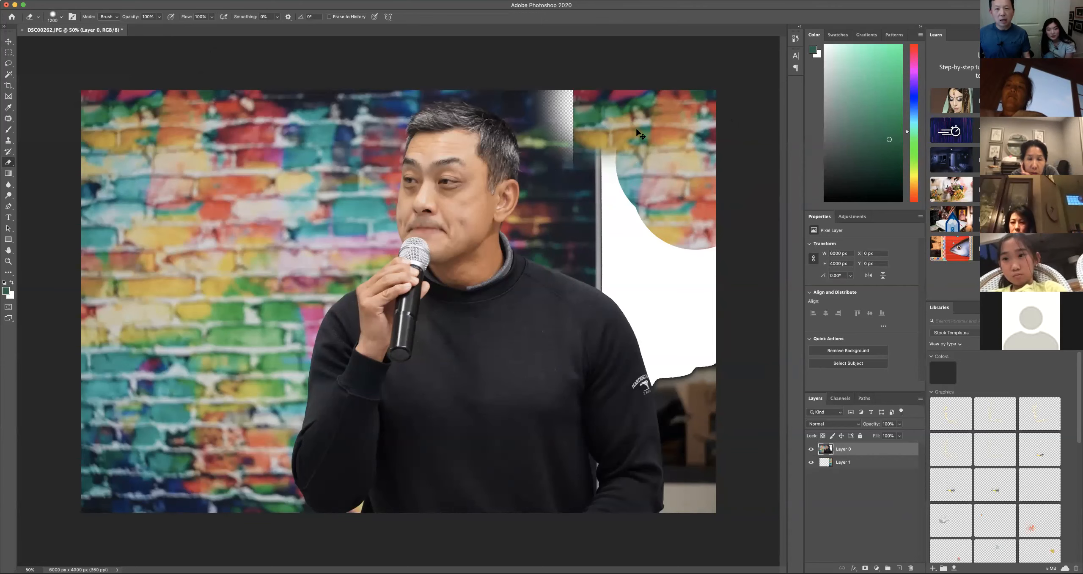
{"action": "key", "text": "super+z"}
Step: Erase the rest of the white area and the background beside the man's arm on Layer 0 with a smaller eraser
{"action": "key", "text": "bracketleft"}
{"action": "key", "text": "bracketleft"}
{"action": "key", "text": "bracketleft"}
{"action": "key", "text": "bracketleft"}
{"action": "key", "text": "bracketleft"}
{"action": "key", "text": "bracketleft"}
{"action": "key", "text": "bracketleft"}
{"action": "key", "text": "bracketleft"}
{"action": "mouse_move", "coordinate": [628, 108]}
{"action": "left_mouse_down"}
{"action": "mouse_move", "coordinate": [647, 222]}
{"action": "mouse_move", "coordinate": [697, 266]}
{"action": "mouse_move", "coordinate": [707, 248]}
{"action": "mouse_move", "coordinate": [692, 260]}
{"action": "mouse_move", "coordinate": [658, 245]}
{"action": "mouse_move", "coordinate": [627, 154]}
{"action": "mouse_move", "coordinate": [626, 223]}
{"action": "mouse_move", "coordinate": [687, 325]}
{"action": "mouse_move", "coordinate": [696, 410]}
{"action": "mouse_move", "coordinate": [709, 277]}
{"action": "mouse_move", "coordinate": [701, 513]}
{"action": "mouse_move", "coordinate": [683, 355]}
{"action": "mouse_move", "coordinate": [635, 257]}
{"action": "mouse_move", "coordinate": [623, 176]}
{"action": "mouse_move", "coordinate": [626, 273]}
{"action": "mouse_move", "coordinate": [625, 265]}
{"action": "mouse_move", "coordinate": [684, 421]}
{"action": "mouse_move", "coordinate": [681, 513]}
{"action": "mouse_move", "coordinate": [690, 444]}
{"action": "mouse_move", "coordinate": [687, 434]}
{"action": "mouse_move", "coordinate": [675, 463]}
{"action": "mouse_move", "coordinate": [683, 442]}
{"action": "mouse_move", "coordinate": [667, 359]}
{"action": "left_mouse_up"}
Step: Erase the white fringe along the man's shoulder and arm and the vertical wall edge on Layer 0 with a finer eraser
{"action": "key", "text": "bracketleft"}
{"action": "key", "text": "bracketleft"}
{"action": "key", "text": "bracketleft"}
{"action": "key", "text": "bracketleft"}
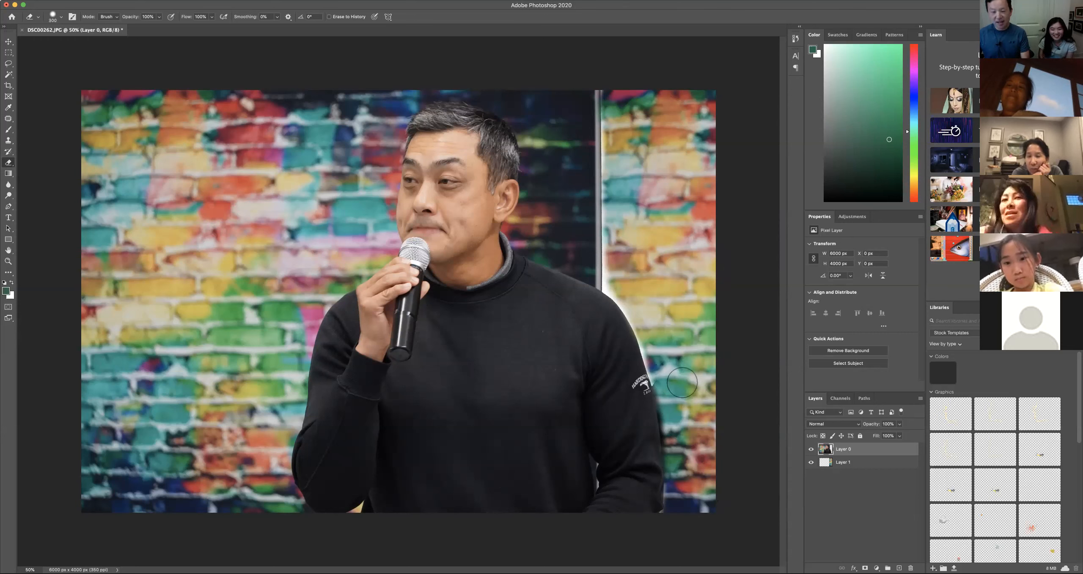
{"action": "key", "text": "bracketleft"}
{"action": "left_click_drag", "start_coordinate": [659, 383], "coordinate": [609, 258]}
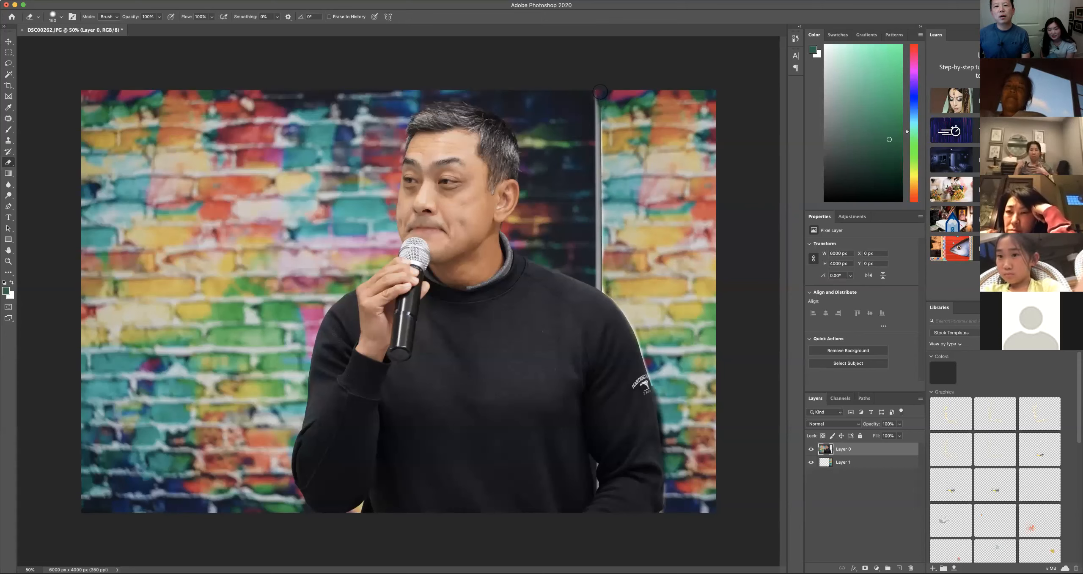
{"action": "mouse_move", "coordinate": [602, 110]}
{"action": "left_mouse_down"}
{"action": "mouse_move", "coordinate": [602, 278]}
{"action": "mouse_move", "coordinate": [645, 340]}
{"action": "mouse_move", "coordinate": [673, 471]}
{"action": "left_mouse_up"}
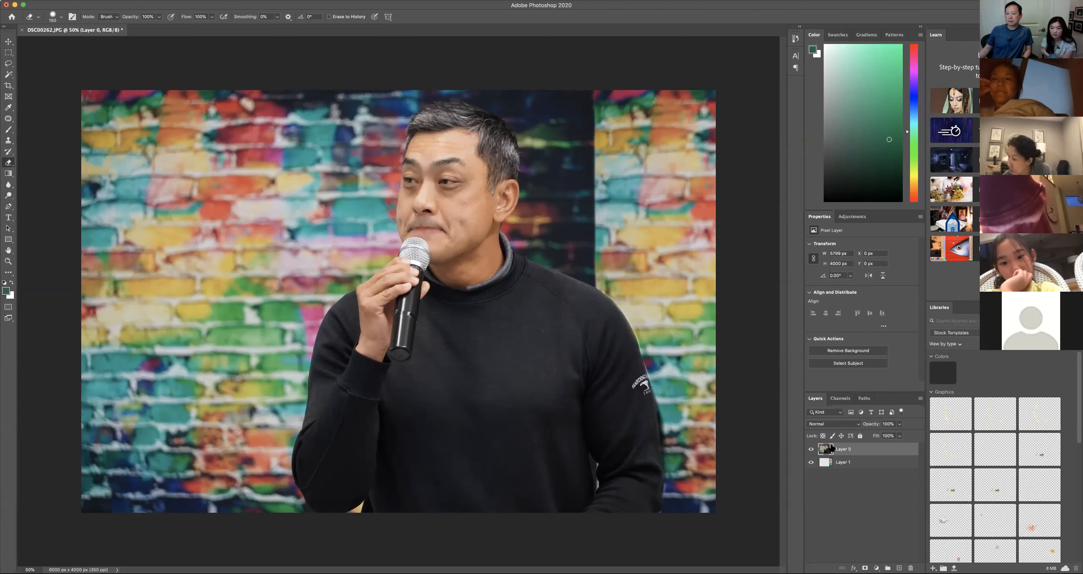
Step: Marquee-select a full-height brick strip about 1970 px wide from Layer 0's left edge, duplicate it to a new layer, and deselect
{"action": "left_click", "coordinate": [840, 465]}
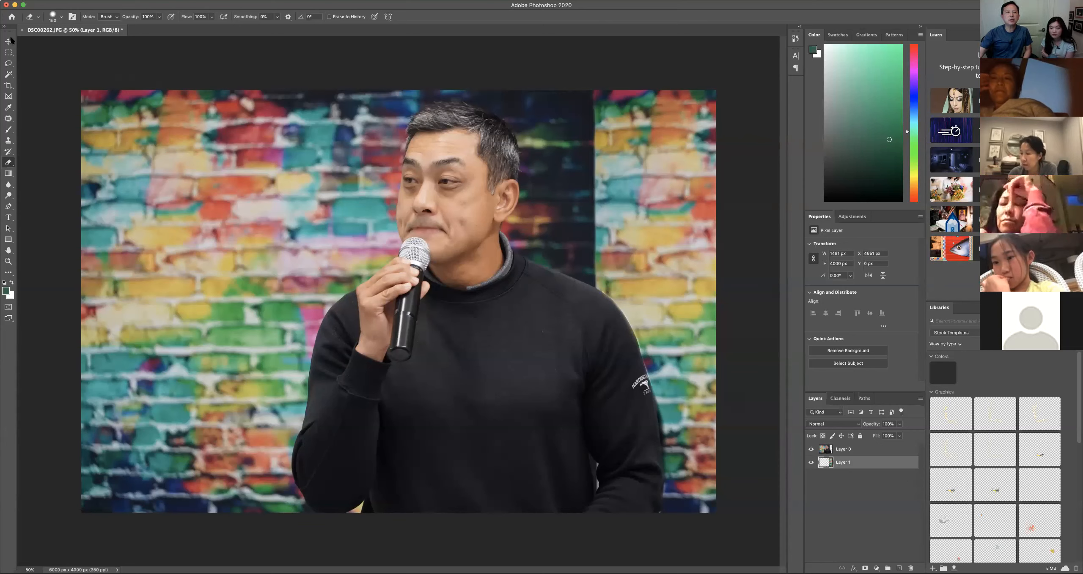
{"action": "left_click", "coordinate": [8, 52]}
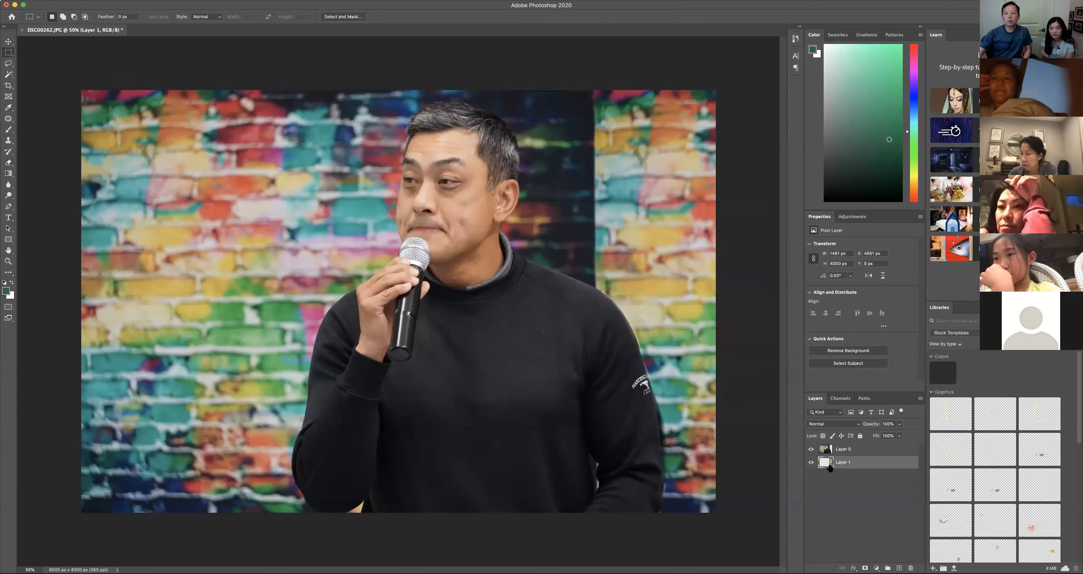
{"action": "left_click", "coordinate": [864, 451]}
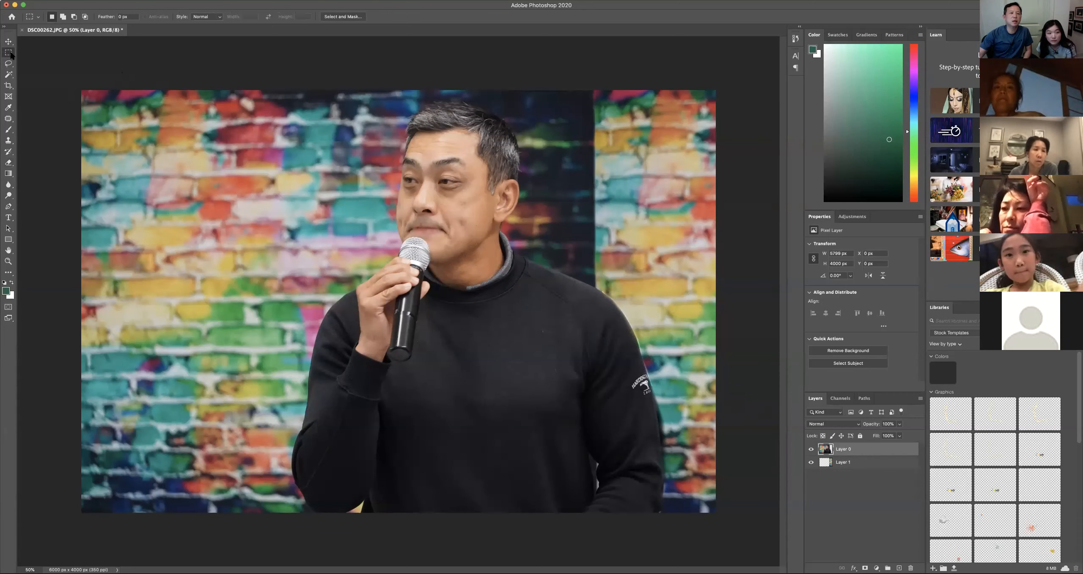
{"action": "left_click_drag", "start_coordinate": [81, 90], "coordinate": [288, 519]}
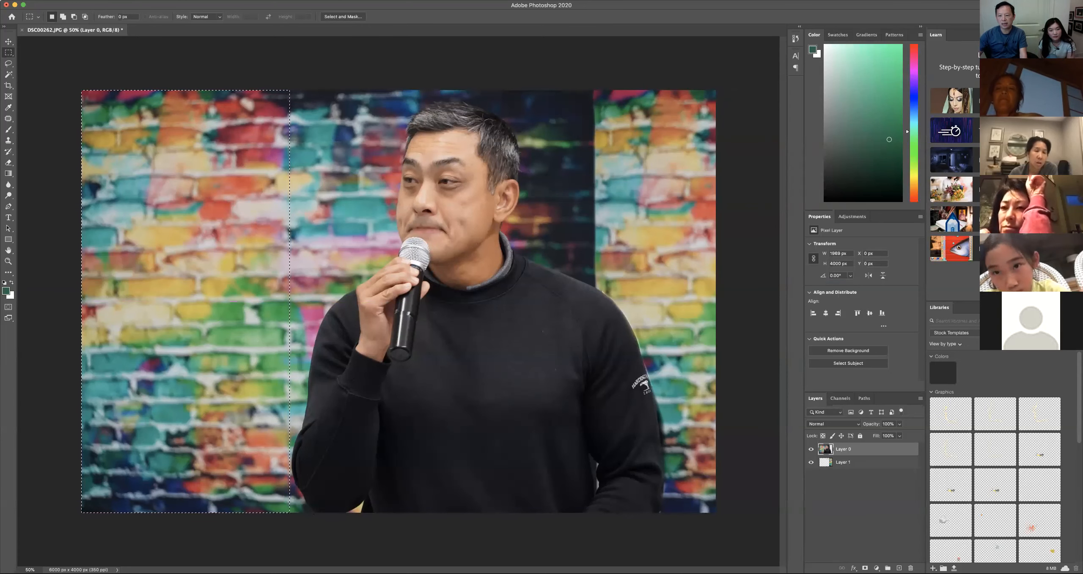
{"action": "key", "text": "super+j"}
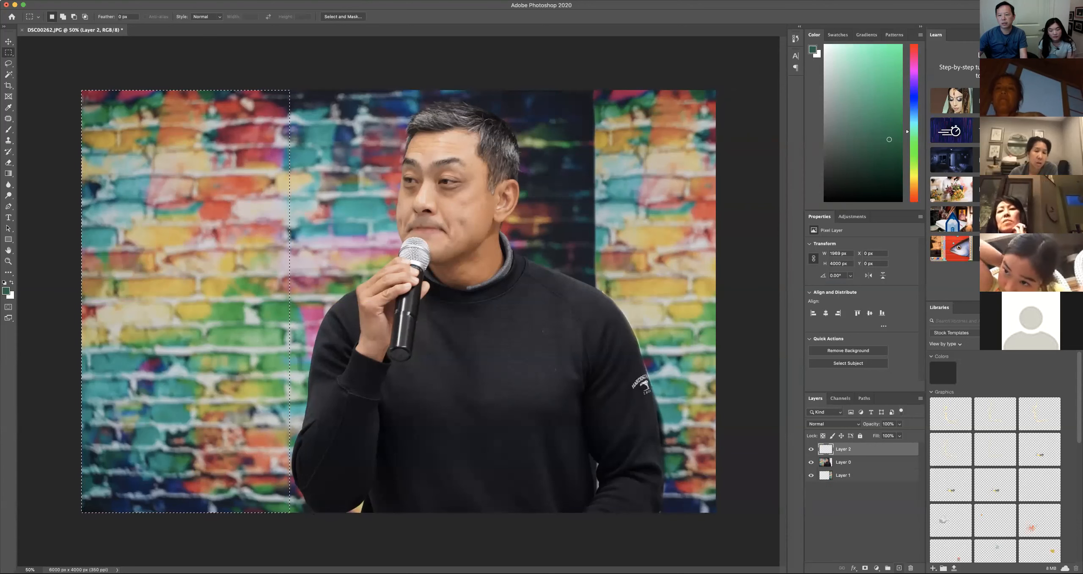
{"action": "key", "text": "super+d"}
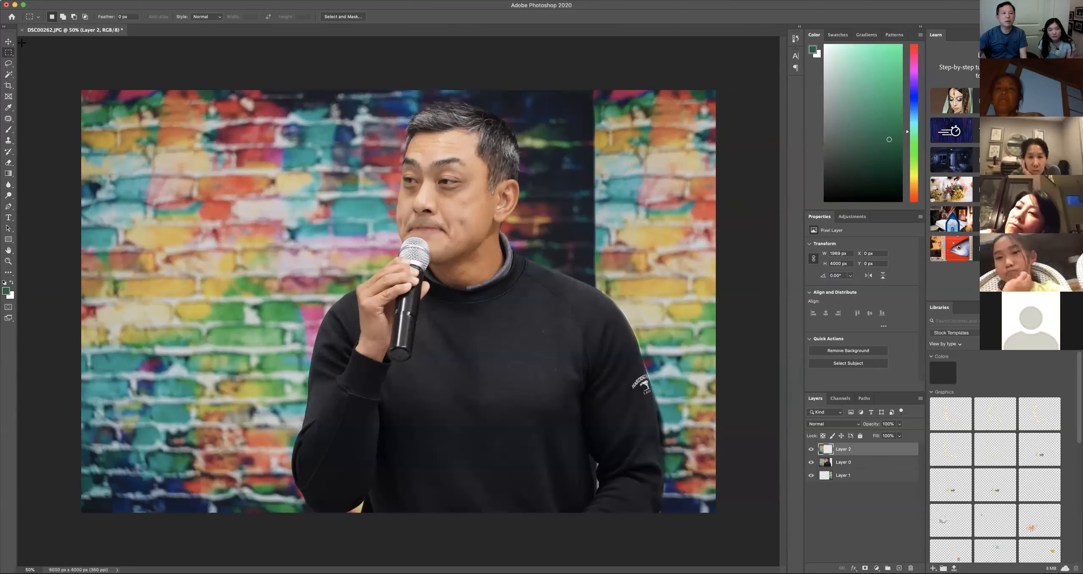
Step: Move the duplicated brick strip to the photo's right side and place Layer 0 above it
{"action": "left_click", "coordinate": [8, 42]}
{"action": "left_click_drag", "start_coordinate": [179, 205], "coordinate": [602, 206]}
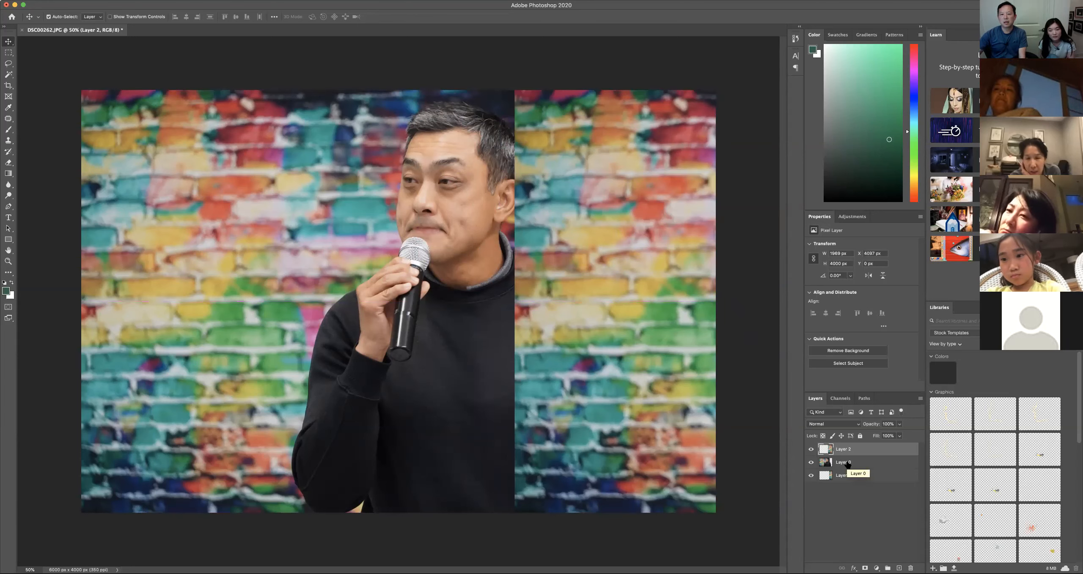
{"action": "left_click_drag", "start_coordinate": [848, 464], "coordinate": [863, 450]}
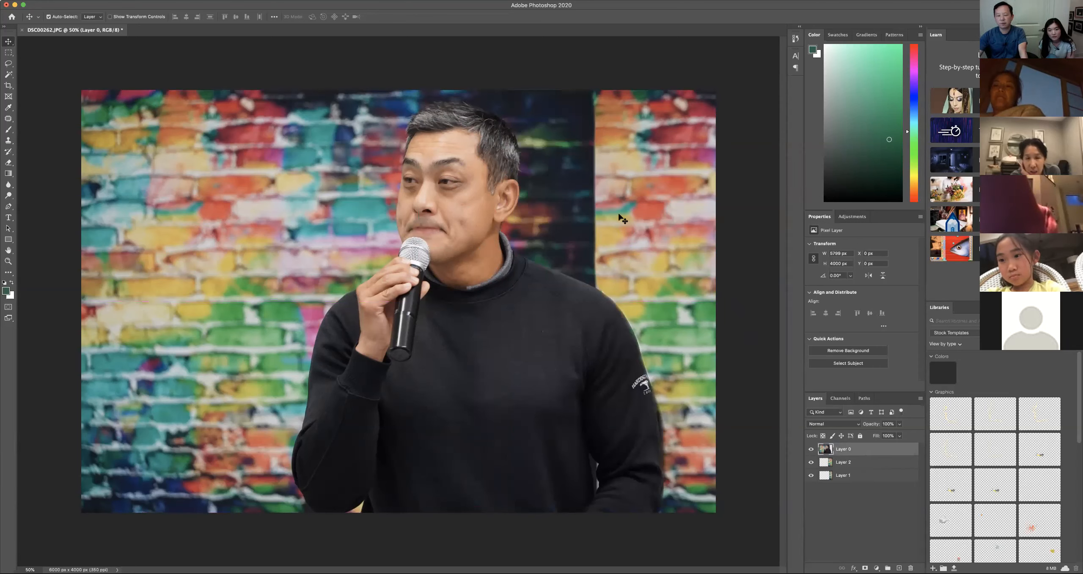
Step: Erase the dark wall between the man's head and the bright bricks on Layer 0, enlarging the eraser and undoing the stroke that exposes transparency
{"action": "key", "text": "e"}
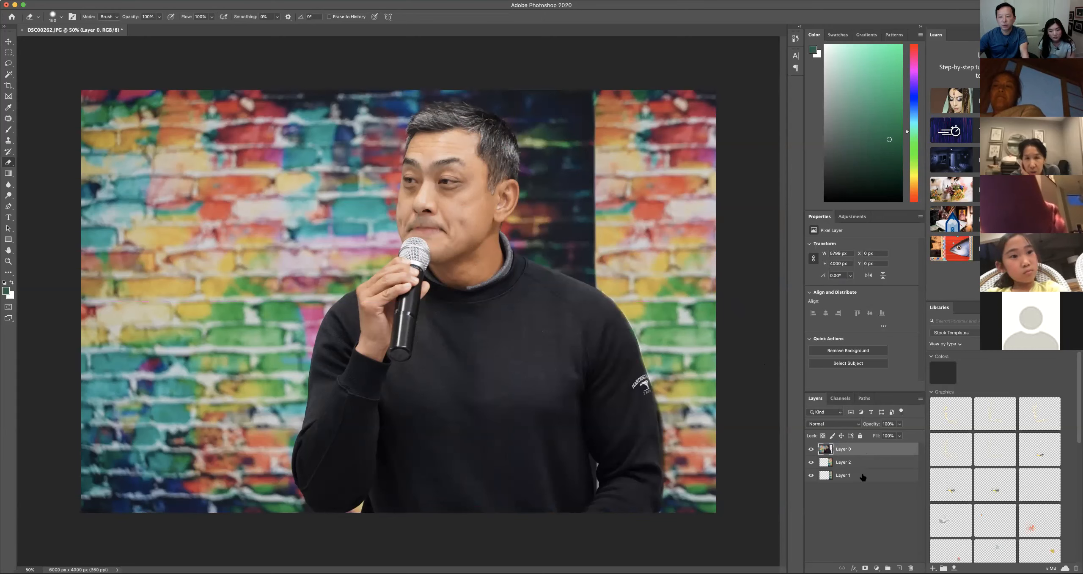
{"action": "left_click_drag", "start_coordinate": [600, 275], "coordinate": [543, 230]}
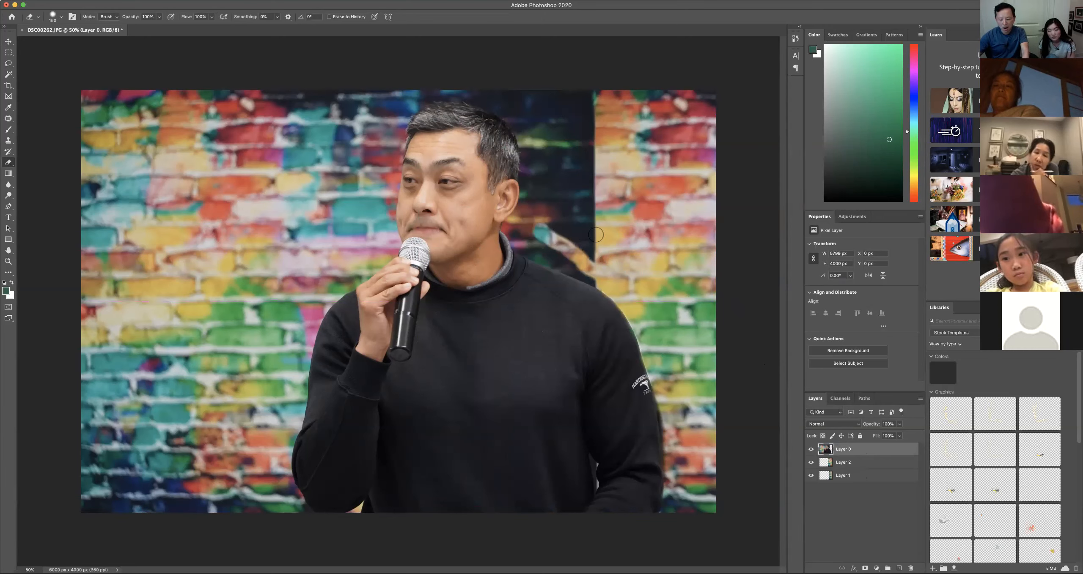
{"action": "key", "text": "bracketright"}
{"action": "key", "text": "bracketright"}
{"action": "key", "text": "bracketright"}
{"action": "key", "text": "bracketright"}
{"action": "key", "text": "bracketright"}
{"action": "key", "text": "bracketright"}
{"action": "key", "text": "bracketright"}
{"action": "mouse_move", "coordinate": [605, 251]}
{"action": "left_mouse_down"}
{"action": "mouse_move", "coordinate": [582, 192]}
{"action": "mouse_move", "coordinate": [585, 106]}
{"action": "mouse_move", "coordinate": [575, 131]}
{"action": "mouse_move", "coordinate": [528, 110]}
{"action": "mouse_move", "coordinate": [533, 92]}
{"action": "left_mouse_up"}
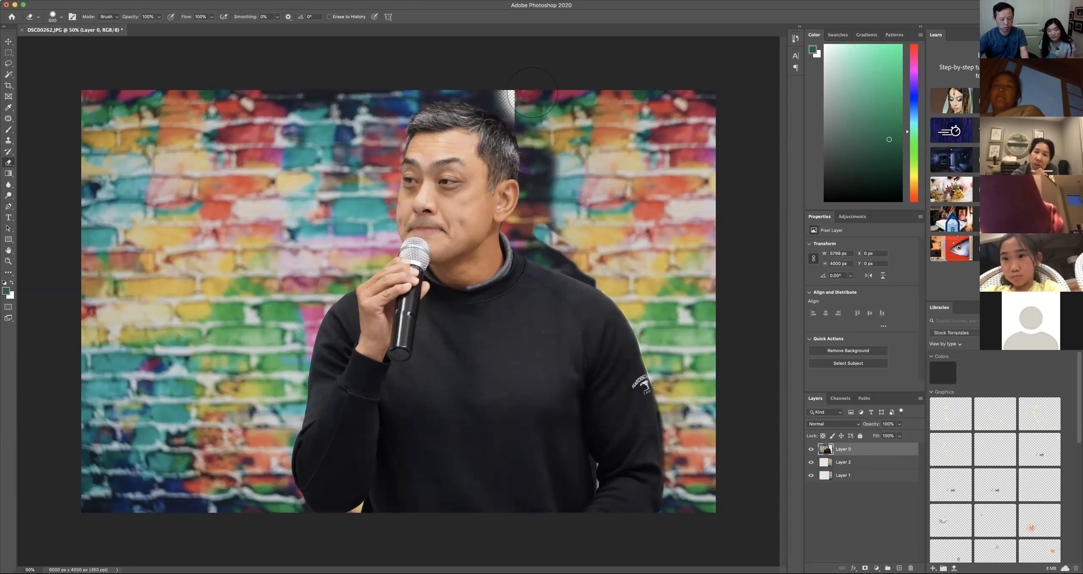
{"action": "key", "text": "super+z"}
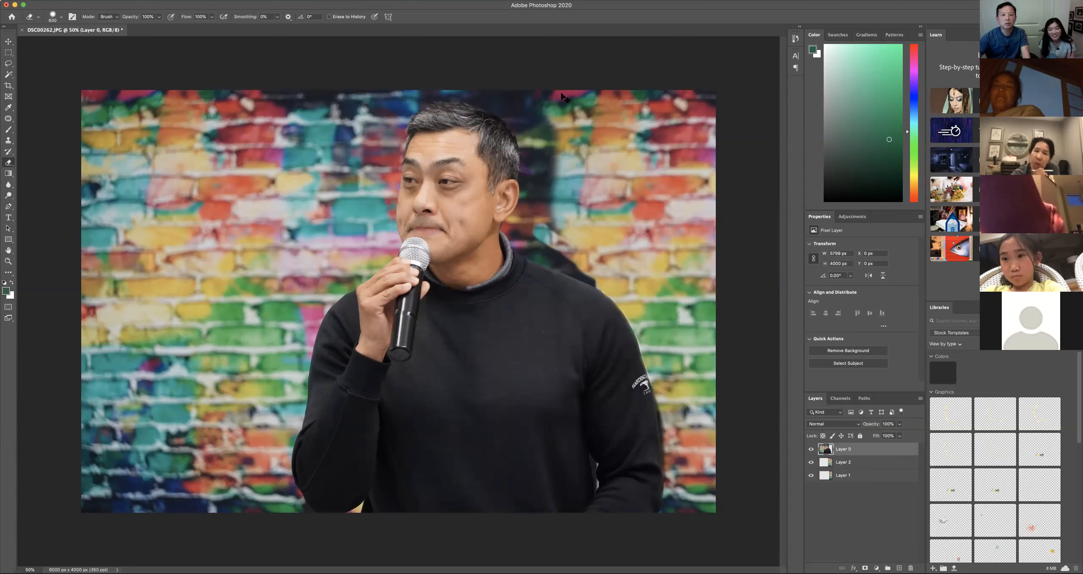
{"action": "left_click_drag", "start_coordinate": [552, 90], "coordinate": [578, 239]}
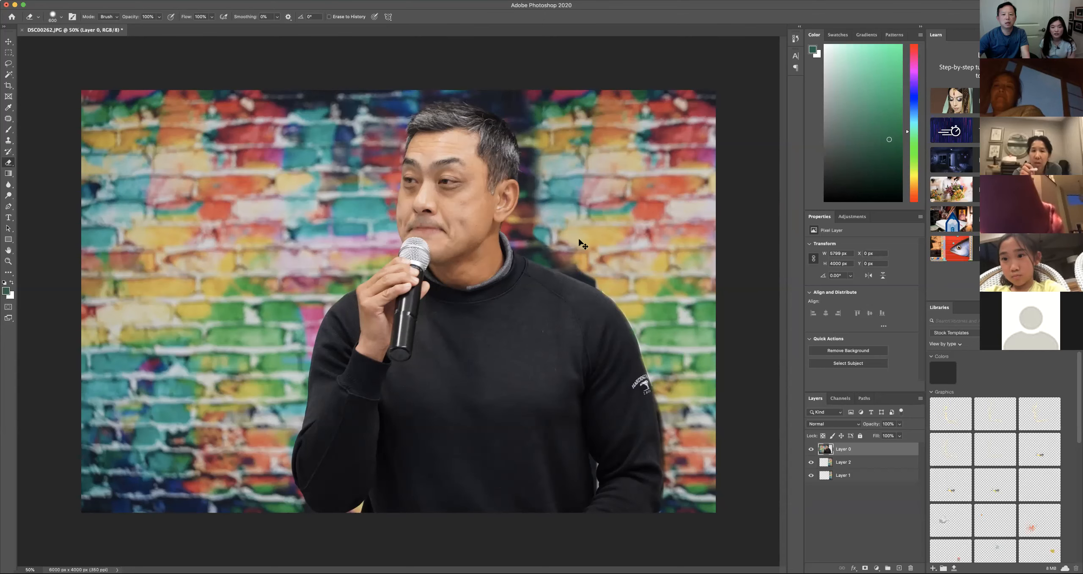
Step: Try to erase the dark wall remnant along the man's shoulder on Layer 0 with a smaller eraser, and undo the stroke
{"action": "key", "text": "bracketright"}
{"action": "key", "text": "bracketright"}
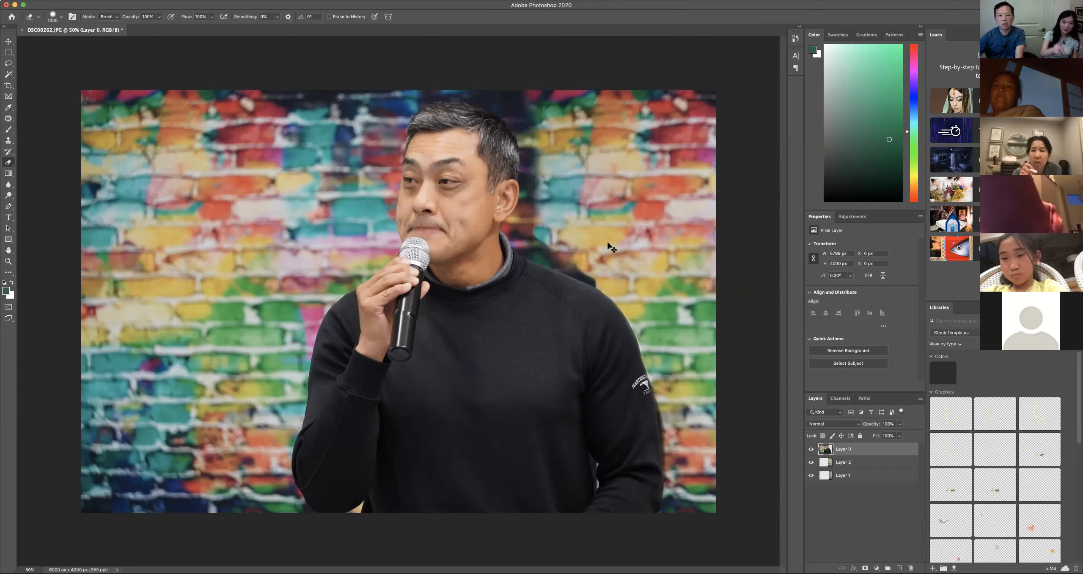
{"action": "key", "text": "bracketleft"}
{"action": "key", "text": "bracketleft"}
{"action": "key", "text": "bracketleft"}
{"action": "key", "text": "bracketleft"}
{"action": "key", "text": "bracketleft"}
{"action": "key", "text": "bracketleft"}
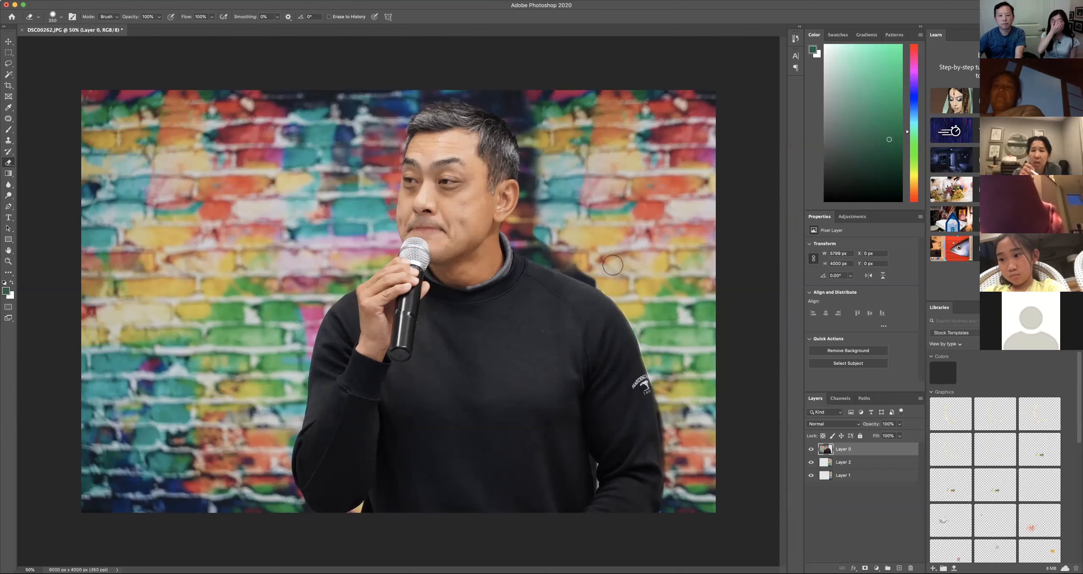
{"action": "mouse_move", "coordinate": [601, 277]}
{"action": "left_mouse_down"}
{"action": "mouse_move", "coordinate": [516, 232]}
{"action": "mouse_move", "coordinate": [543, 242]}
{"action": "left_mouse_up"}
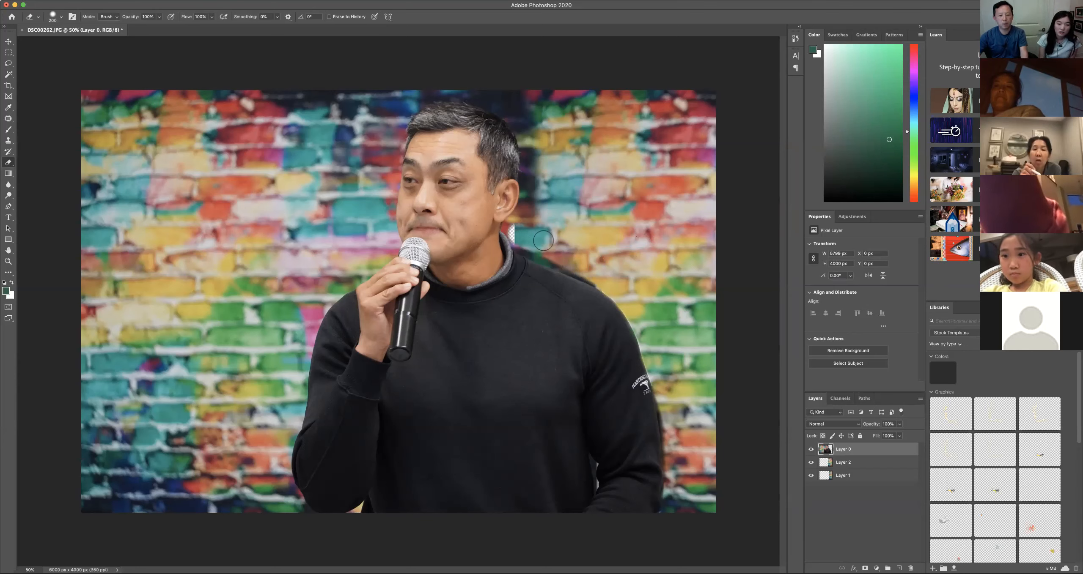
{"action": "key", "text": "super+z"}
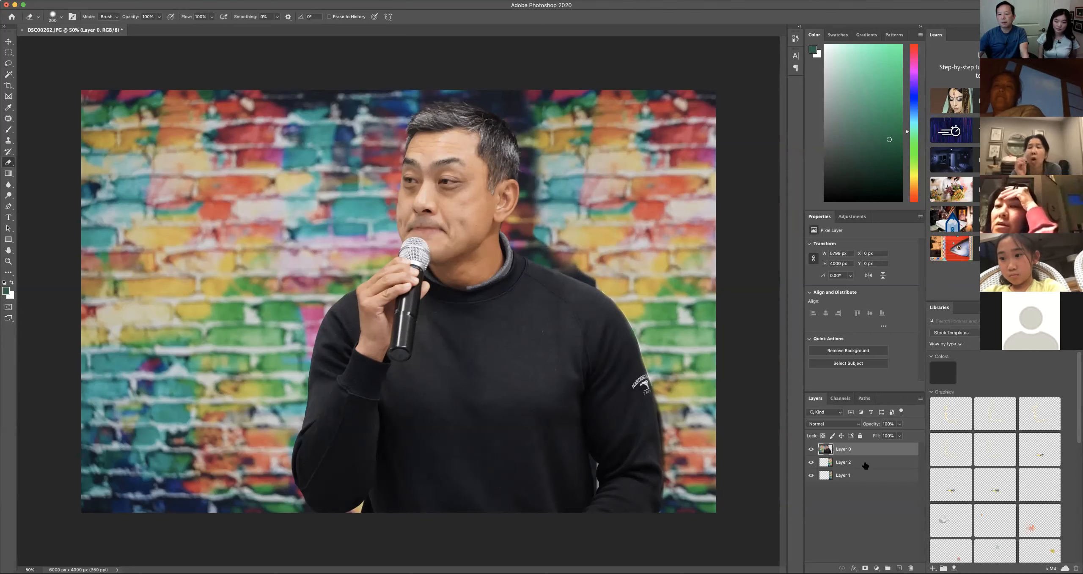
Step: Move the Layer 2 brick strip left behind the man's head and shoulder, to X 2830 px
{"action": "left_click", "coordinate": [864, 475]}
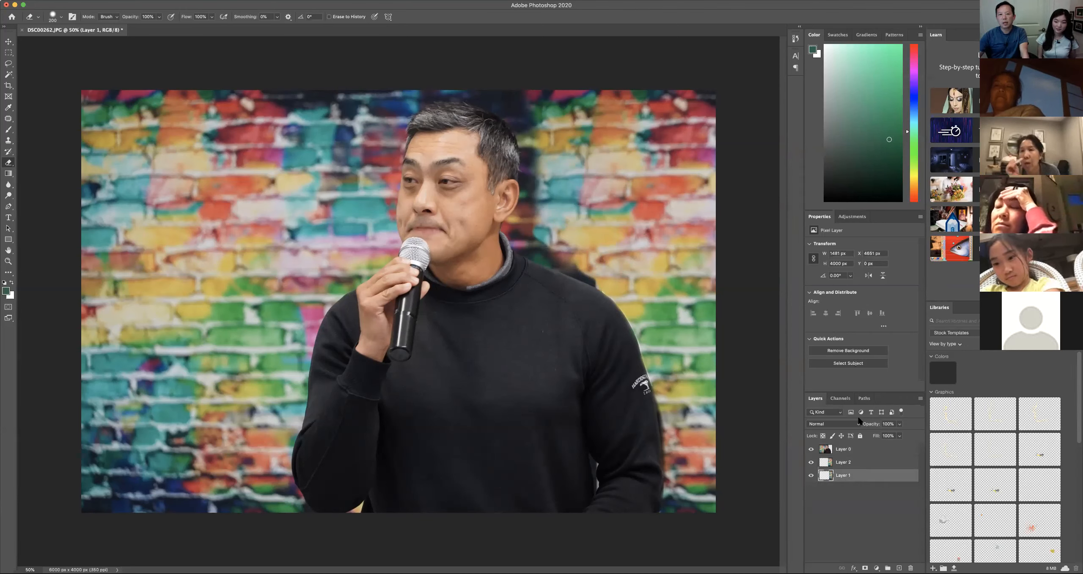
{"action": "left_click", "coordinate": [8, 42]}
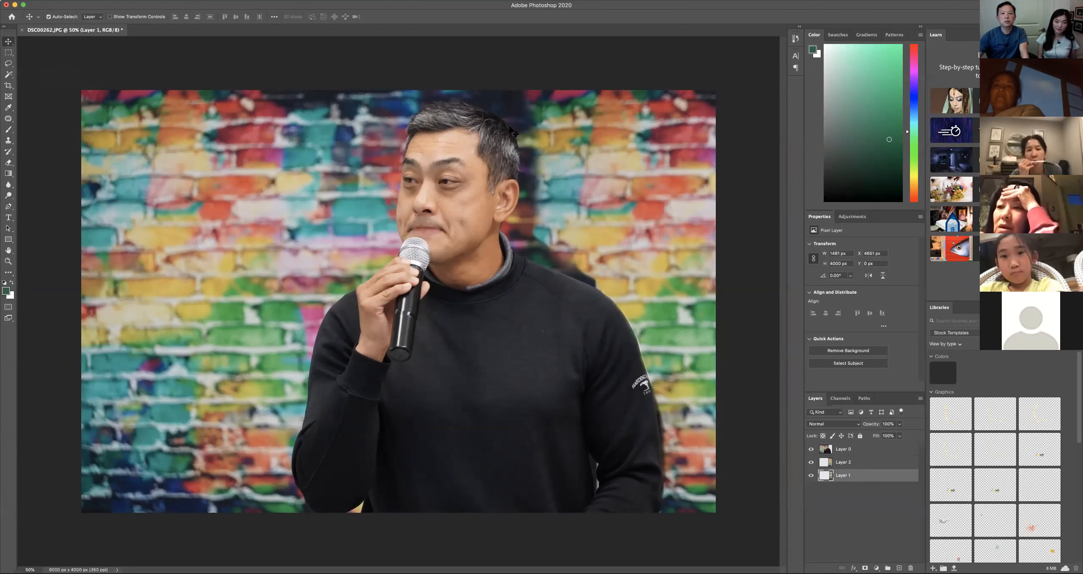
{"action": "left_click_drag", "start_coordinate": [624, 173], "coordinate": [573, 161]}
Step: Erase along the upper seam of the Layer 2 brick strip above the man's shoulder, adjusting the eraser size up to 250 px
{"action": "key", "text": "e"}
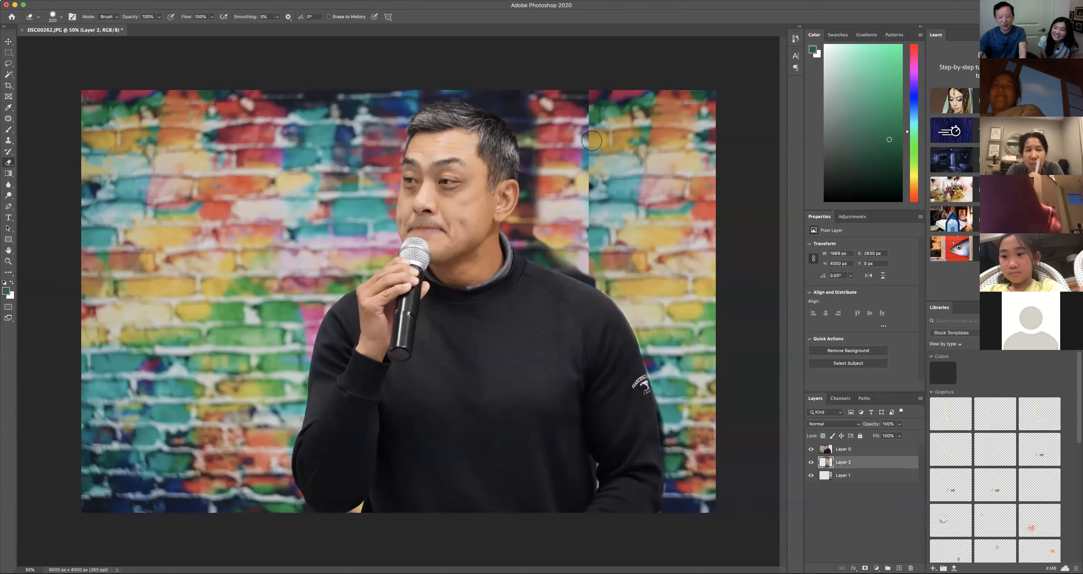
{"action": "key", "text": "bracketleft"}
{"action": "key", "text": "bracketleft"}
{"action": "key", "text": "bracketleft"}
{"action": "key", "text": "bracketleft"}
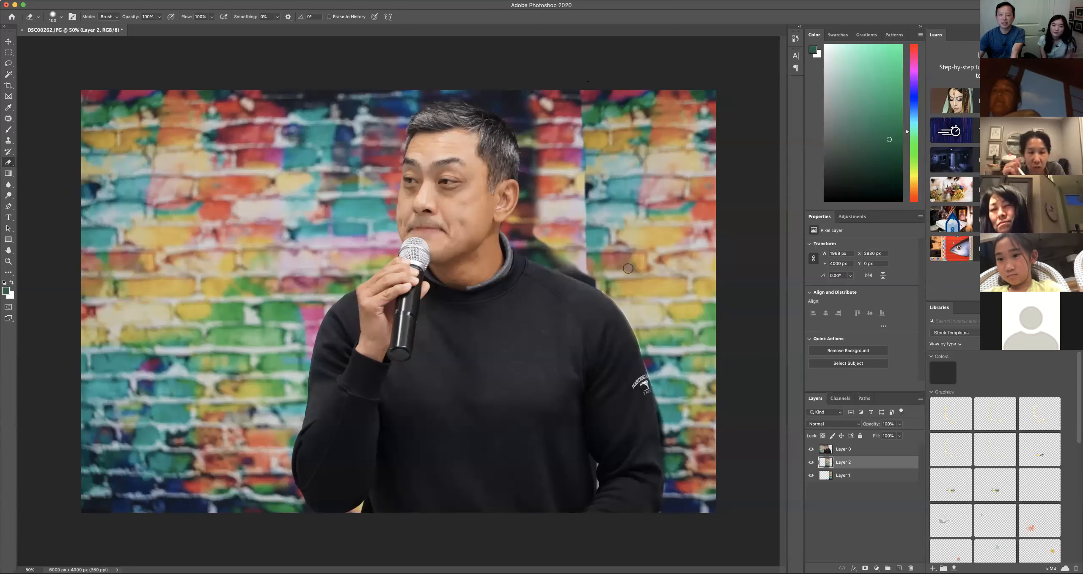
{"action": "key", "text": "bracketleft"}
{"action": "key", "text": "bracketleft"}
{"action": "key", "text": "bracketleft"}
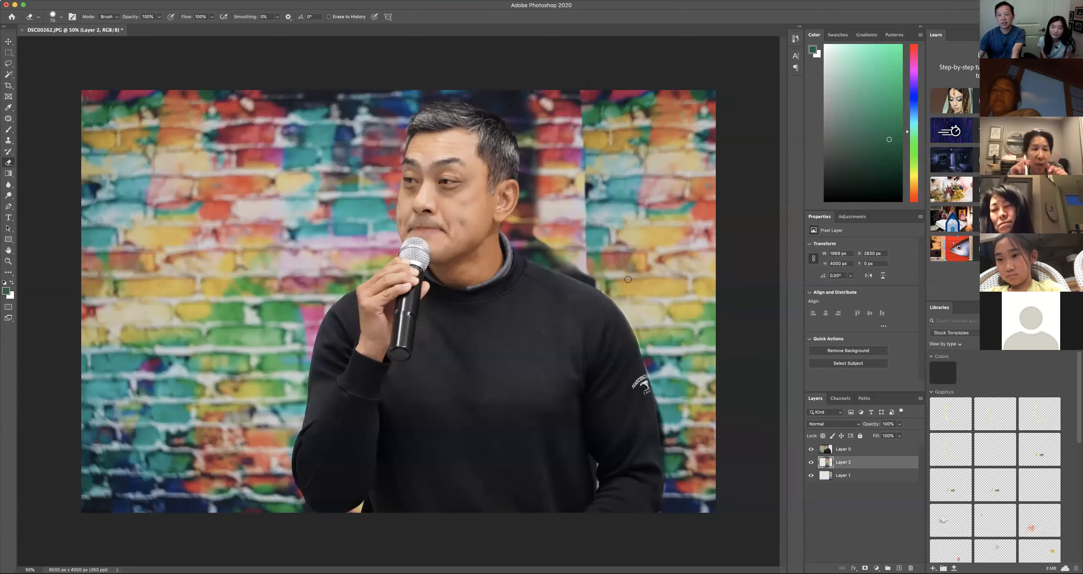
{"action": "key", "text": "bracketright"}
{"action": "key", "text": "bracketright"}
{"action": "key", "text": "bracketright"}
{"action": "key", "text": "bracketright"}
{"action": "key", "text": "bracketright"}
{"action": "key", "text": "bracketright"}
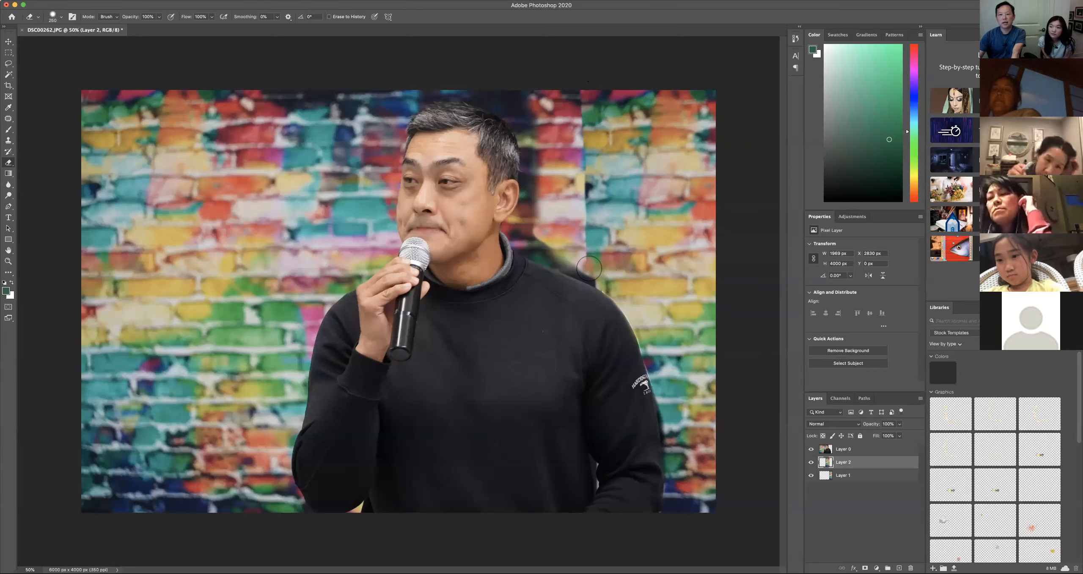
Step: Try to erase a spot of Layer 1 beside the man's shoulder, and undo the stroke
{"action": "left_click", "coordinate": [841, 476]}
{"action": "left_click", "coordinate": [599, 272]}
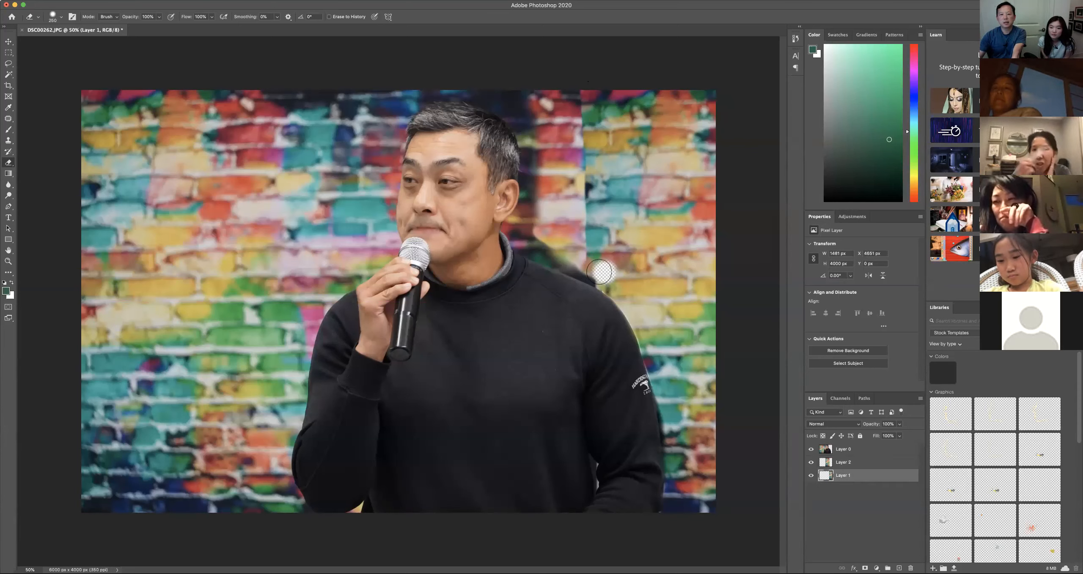
{"action": "key", "text": "ctrl+z"}
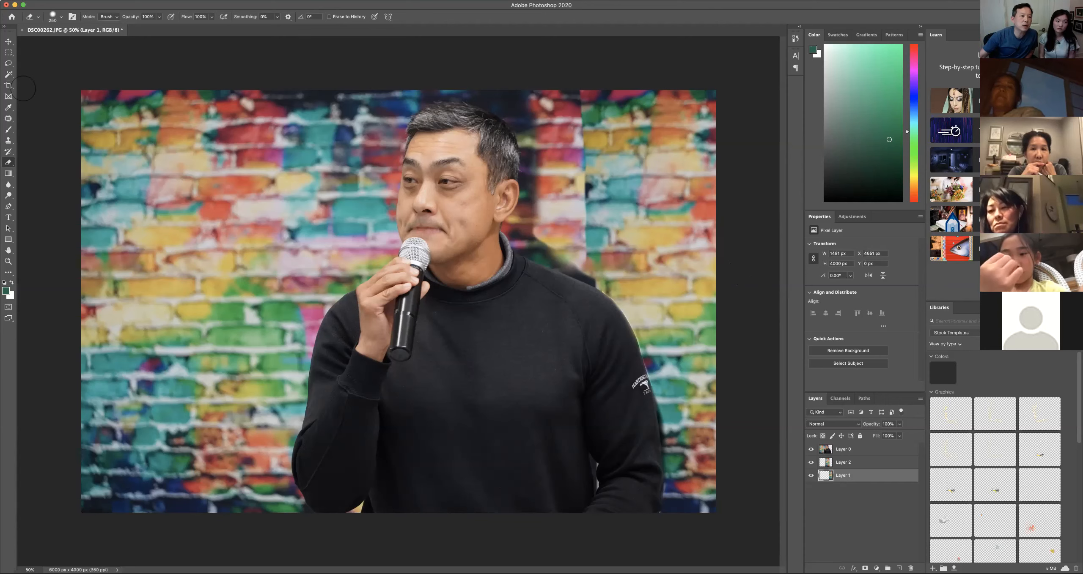
Step: Outline the whole man with a freehand lasso selection and cut him out of Layer 0
{"action": "left_click", "coordinate": [8, 63]}
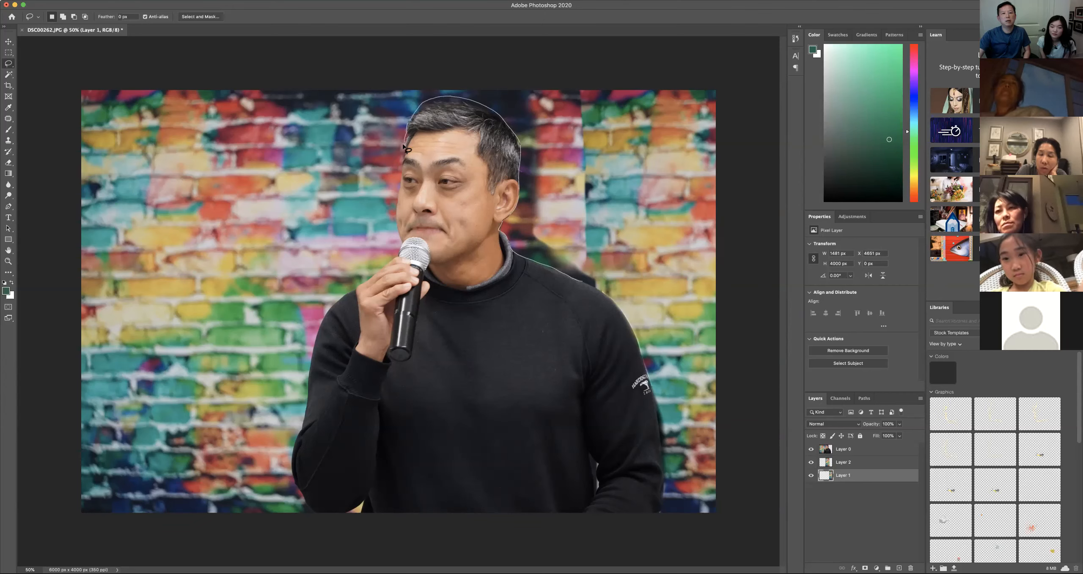
{"action": "mouse_move", "coordinate": [393, 217]}
{"action": "left_mouse_down"}
{"action": "mouse_move", "coordinate": [393, 256]}
{"action": "mouse_move", "coordinate": [329, 310]}
{"action": "mouse_move", "coordinate": [306, 356]}
{"action": "mouse_move", "coordinate": [293, 480]}
{"action": "mouse_move", "coordinate": [338, 513]}
{"action": "left_mouse_up"}
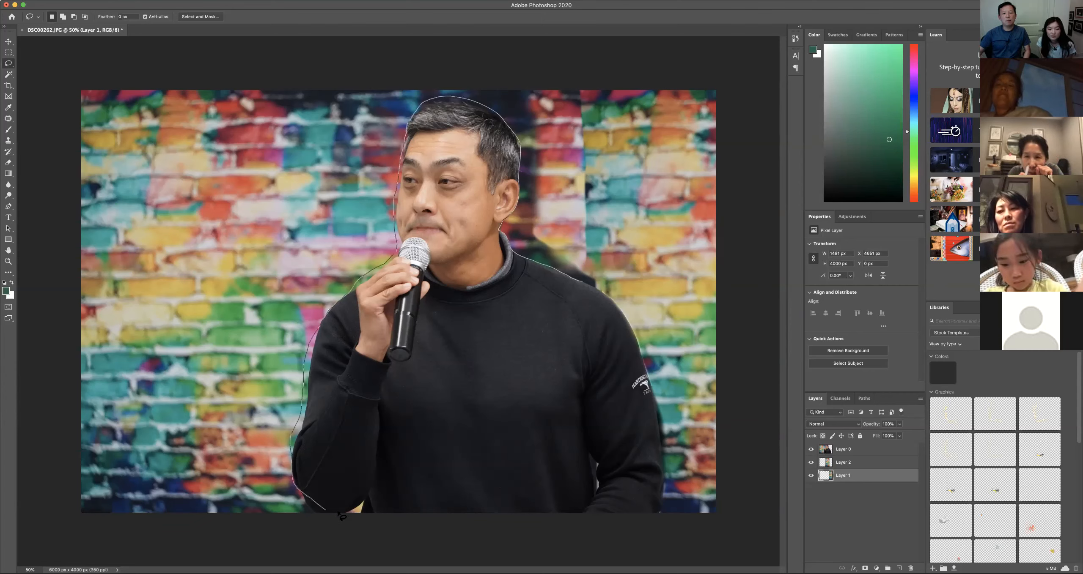
{"action": "mouse_move", "coordinate": [440, 518]}
{"action": "left_mouse_down"}
{"action": "mouse_move", "coordinate": [653, 522]}
{"action": "mouse_move", "coordinate": [668, 474]}
{"action": "mouse_move", "coordinate": [639, 328]}
{"action": "mouse_move", "coordinate": [619, 293]}
{"action": "mouse_move", "coordinate": [584, 279]}
{"action": "mouse_move", "coordinate": [611, 290]}
{"action": "left_mouse_up"}
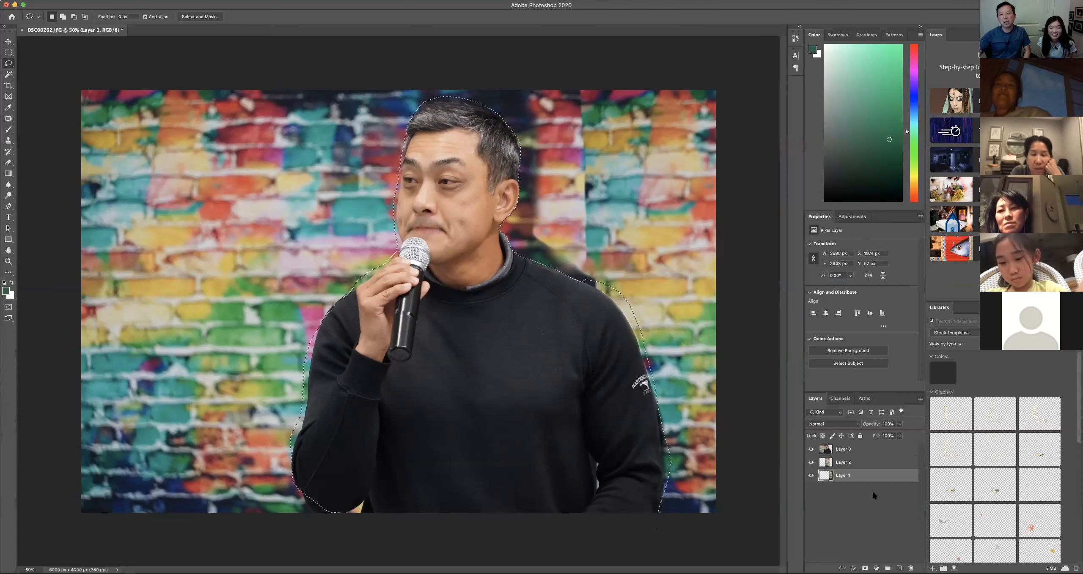
{"action": "left_click", "coordinate": [847, 451]}
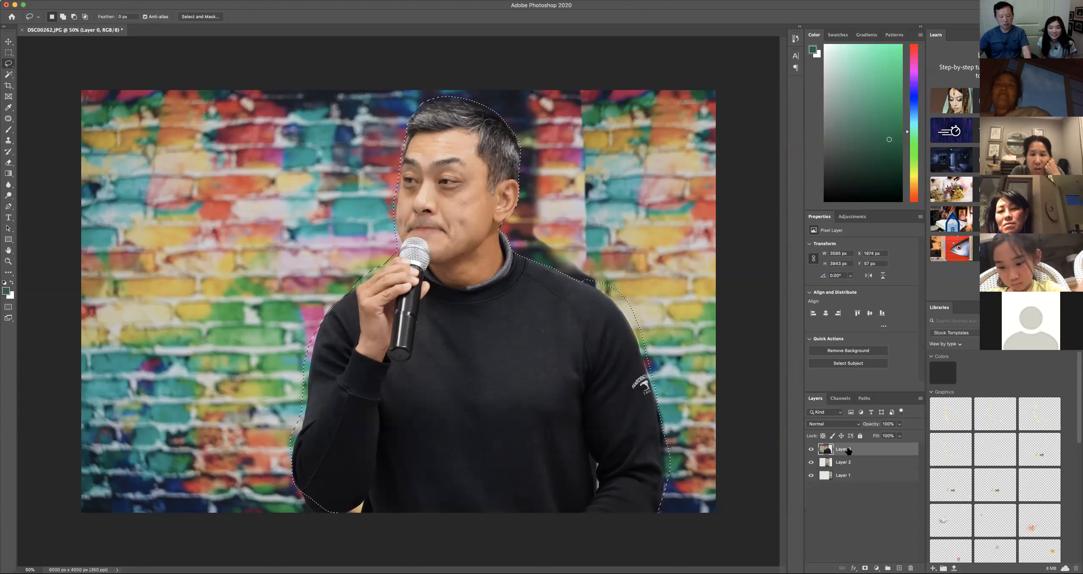
{"action": "key", "text": "Delete"}
{"action": "left_click", "coordinate": [9, 42]}
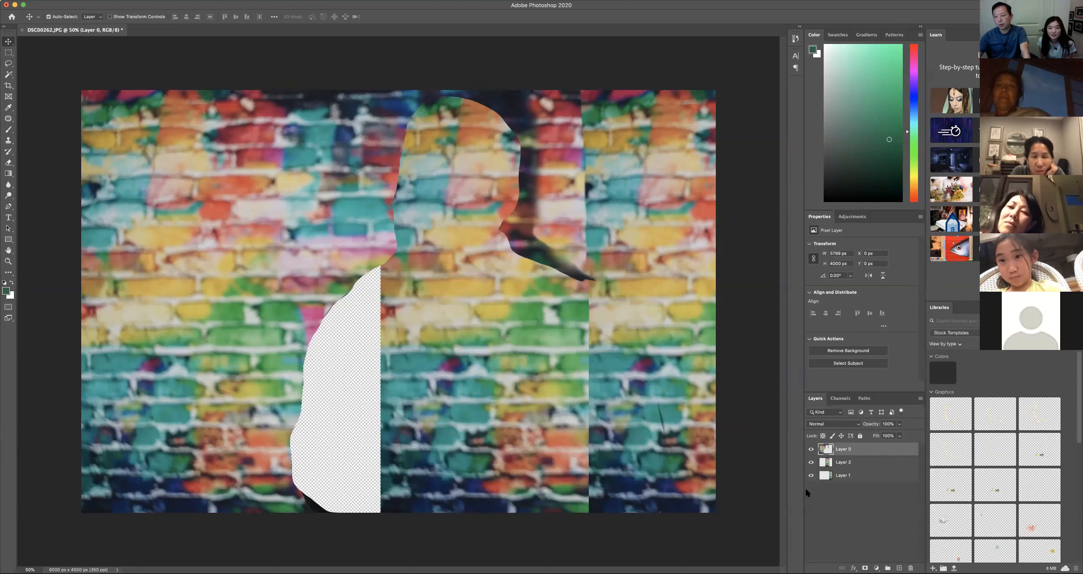
Step: Paste the man onto a new layer named after him and move the cutout to X 1427 px, Y 565 px
{"action": "key", "text": "ctrl+shift+alt+n"}
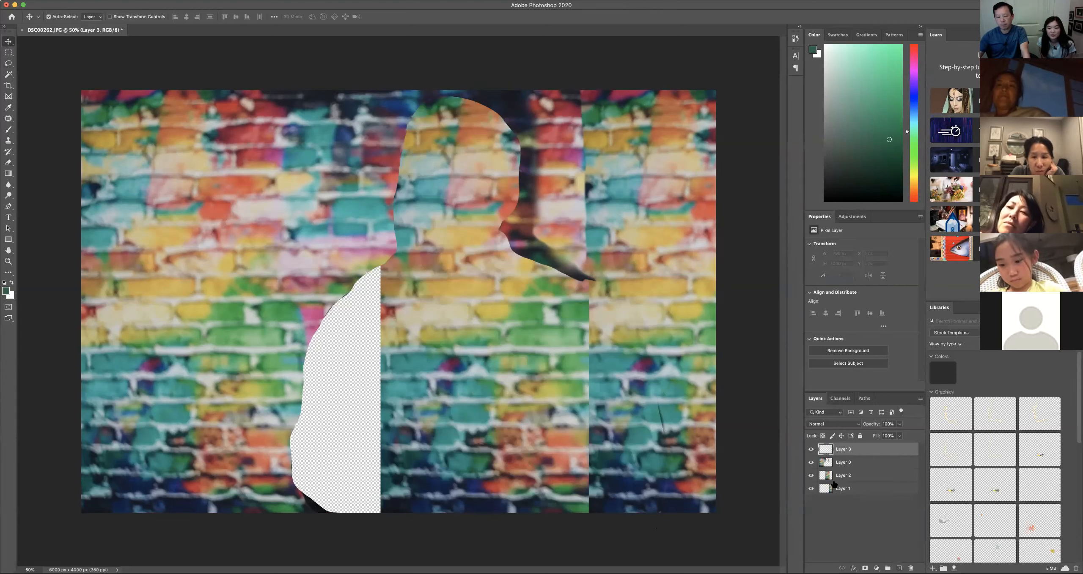
{"action": "key", "text": "ctrl+v"}
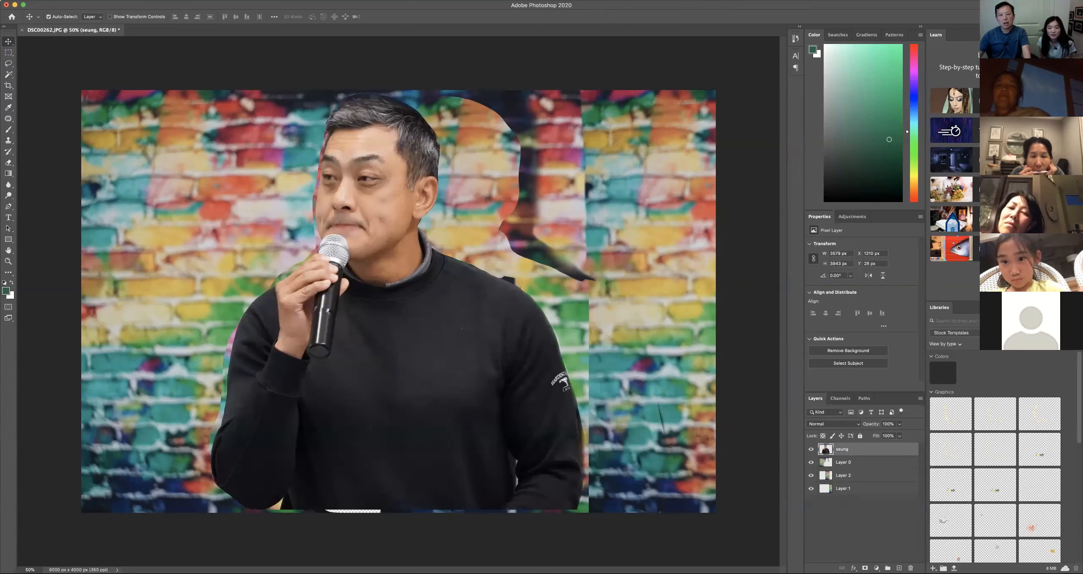
{"action": "left_click_drag", "start_coordinate": [336, 249], "coordinate": [510, 310]}
{"action": "left_click_drag", "start_coordinate": [374, 210], "coordinate": [360, 262]}
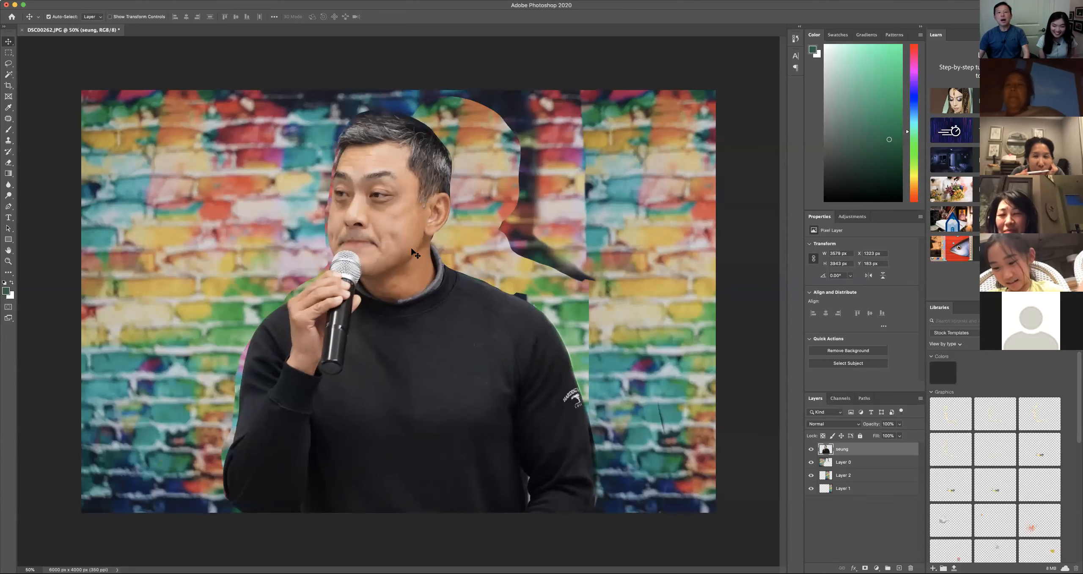
{"action": "left_click_drag", "start_coordinate": [410, 172], "coordinate": [421, 211]}
Step: Examine the cutout's hair edge and facial skin at pixel level, magnifying the hair to 1200% and the face to 12800%
{"action": "key", "text": "z"}
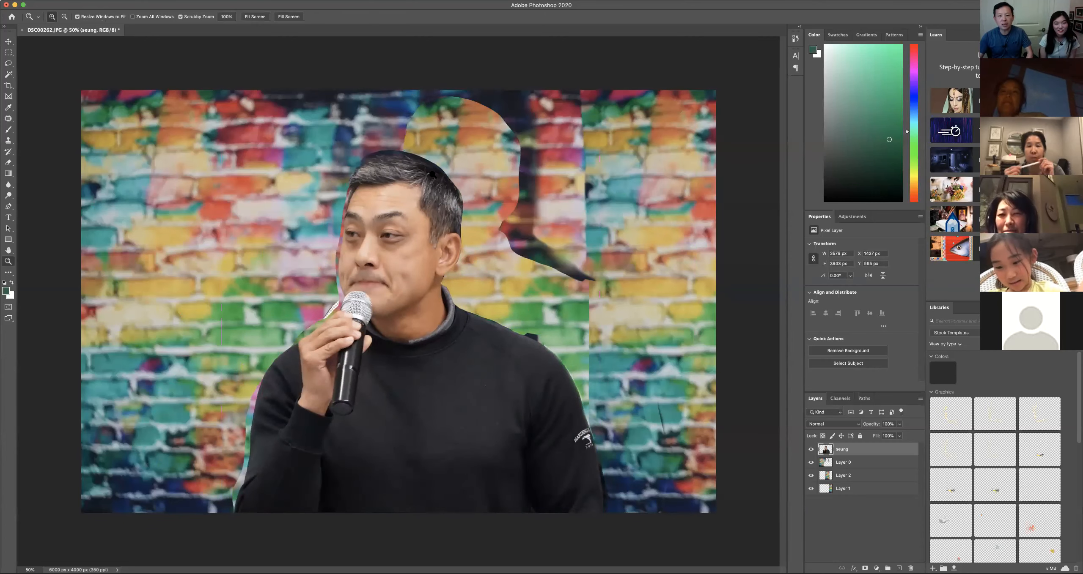
{"action": "left_click", "coordinate": [432, 174]}
{"action": "left_click", "coordinate": [431, 175]}
{"action": "left_click", "coordinate": [432, 174]}
{"action": "left_click", "coordinate": [432, 175]}
{"action": "left_click", "coordinate": [432, 174]}
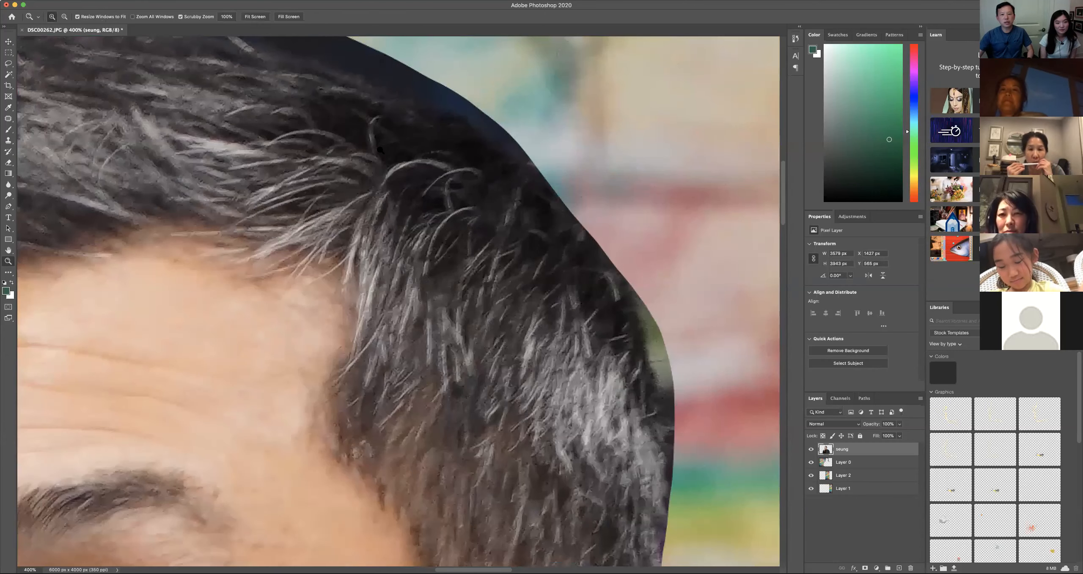
{"action": "left_click", "coordinate": [476, 186]}
{"action": "left_click", "coordinate": [476, 187]}
{"action": "left_click", "coordinate": [476, 187]}
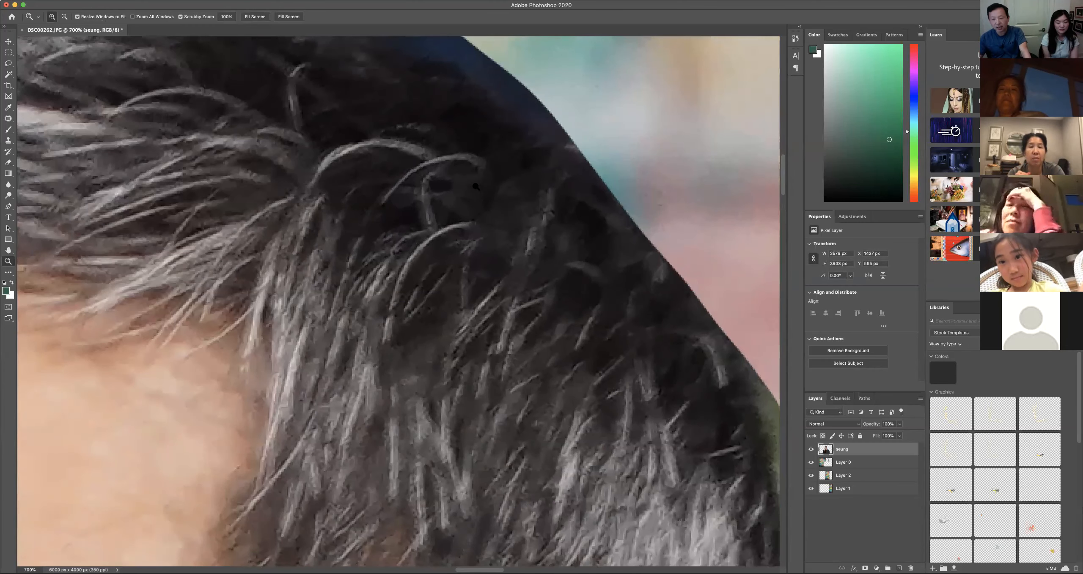
{"action": "left_click", "coordinate": [476, 187]}
{"action": "left_click", "coordinate": [652, 186]}
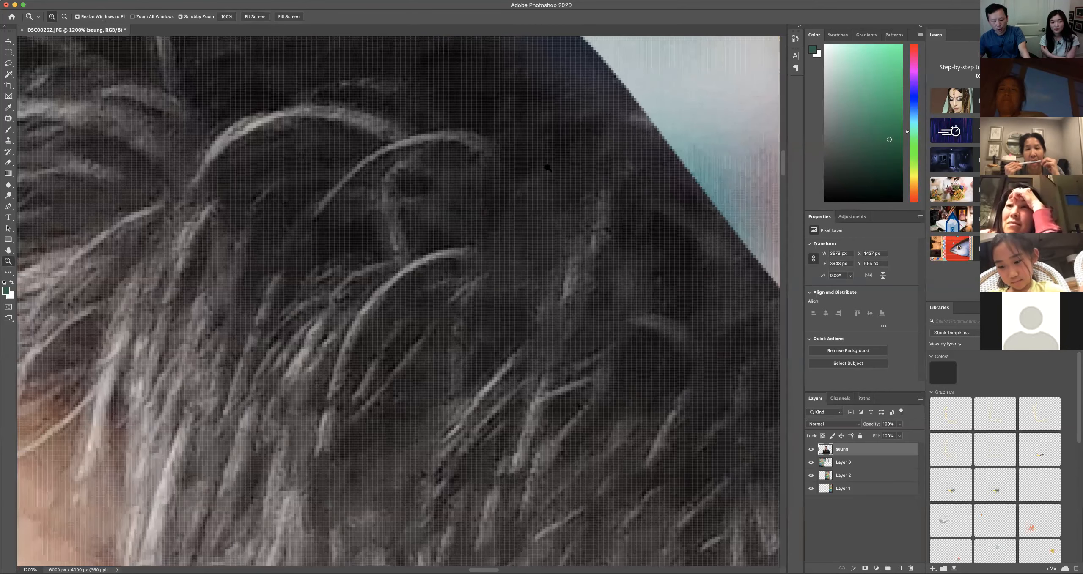
{"action": "left_click", "coordinate": [560, 172], "text": "alt"}
{"action": "left_click", "coordinate": [559, 173], "text": "alt"}
{"action": "left_click", "coordinate": [560, 172], "text": "alt"}
{"action": "left_click", "coordinate": [560, 172], "text": "alt"}
{"action": "left_click", "coordinate": [560, 172], "text": "alt"}
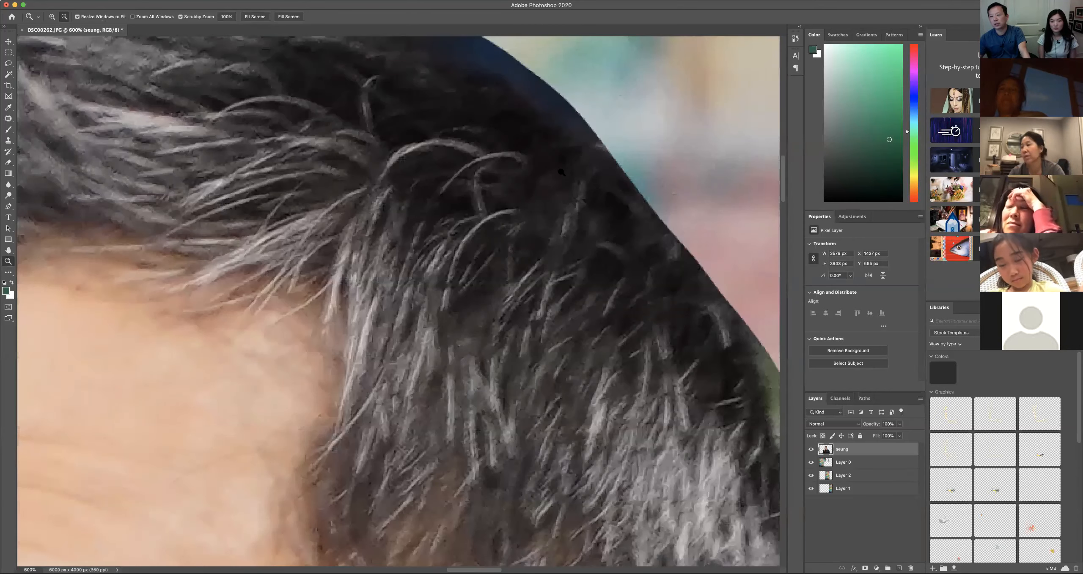
{"action": "left_click", "coordinate": [560, 172], "text": "alt"}
{"action": "left_click", "coordinate": [560, 172], "text": "alt"}
{"action": "left_click", "coordinate": [560, 172], "text": "alt"}
{"action": "left_click", "coordinate": [560, 172], "text": "alt"}
{"action": "left_click", "coordinate": [560, 172], "text": "alt"}
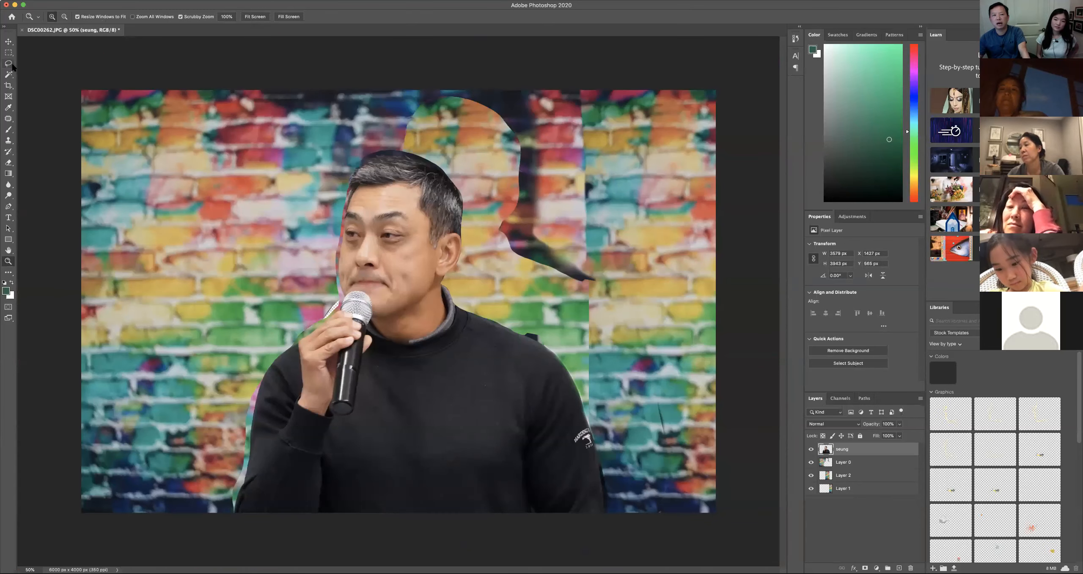
{"action": "left_click", "coordinate": [12, 44]}
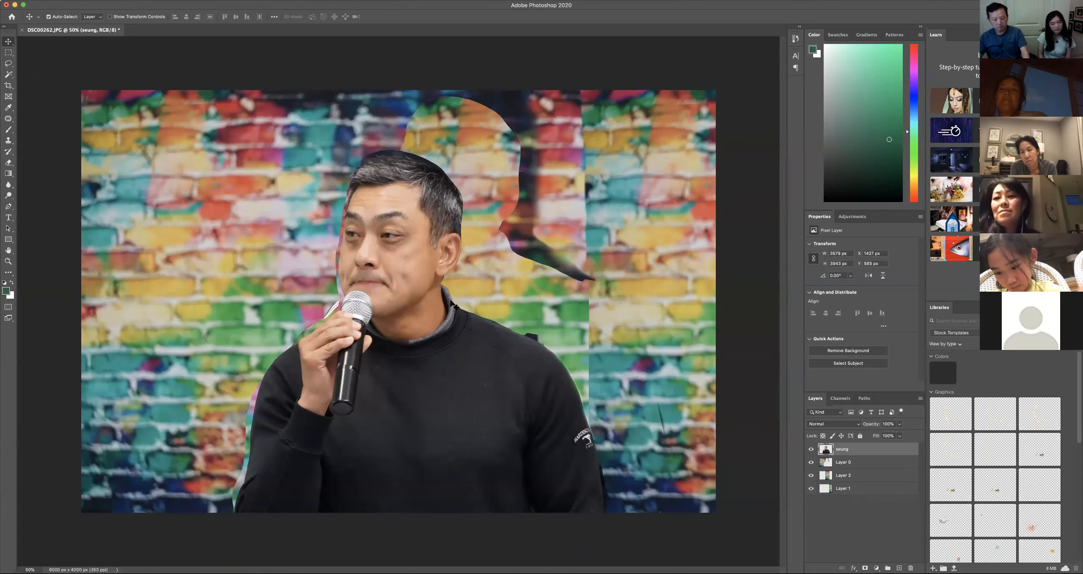
{"action": "key", "text": "z"}
{"action": "left_click_drag", "start_coordinate": [418, 239], "coordinate": [418, 239]}
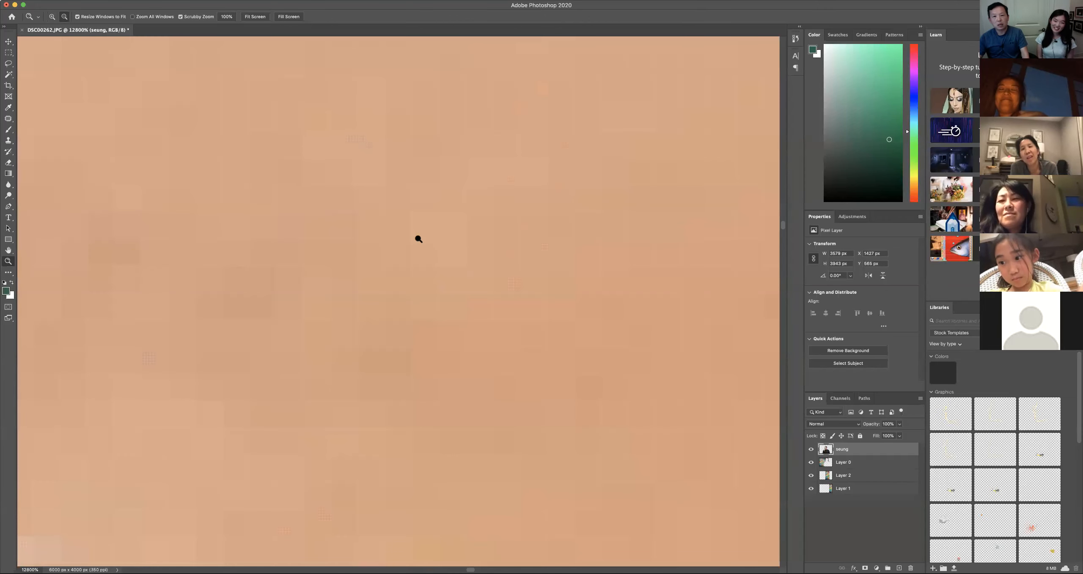
{"action": "left_click", "coordinate": [418, 239], "text": "alt"}
{"action": "left_click", "coordinate": [418, 239], "text": "alt"}
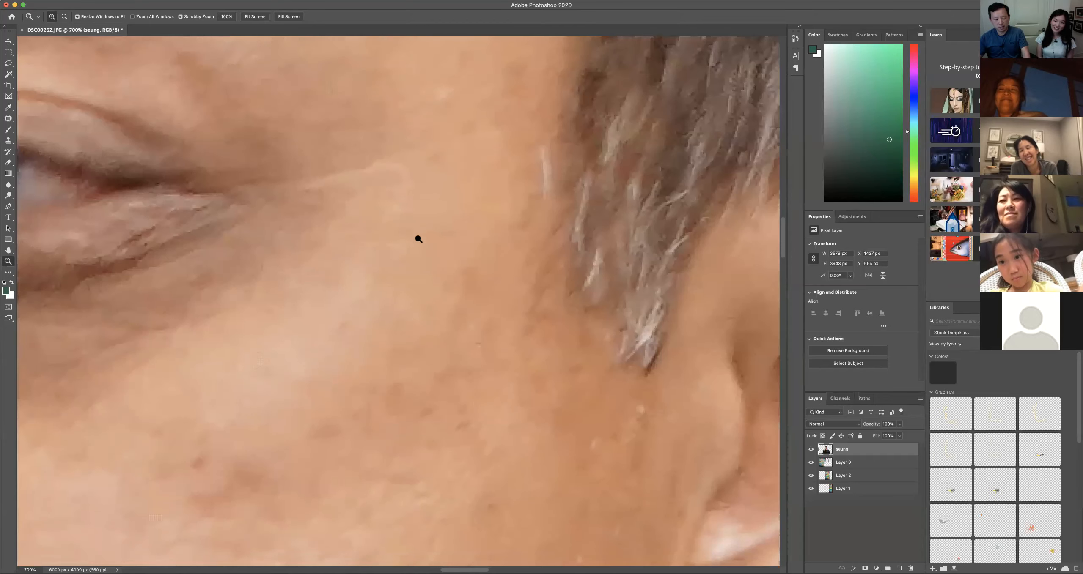
Step: Erase the leftover background fringe along the back of the man's hair above the ear, using a much smaller eraser at 700% zoom
{"action": "key", "text": "space"}
{"action": "left_click_drag", "start_coordinate": [627, 209], "coordinate": [57, 304]}
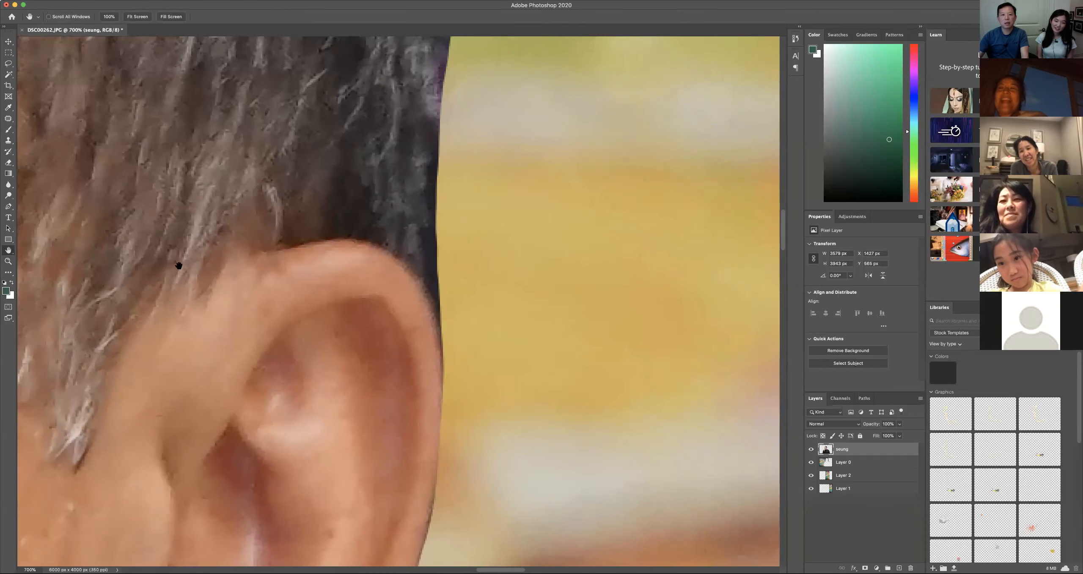
{"action": "left_click_drag", "start_coordinate": [260, 132], "coordinate": [271, 381]}
{"action": "left_click_drag", "start_coordinate": [293, 190], "coordinate": [299, 347]}
{"action": "key", "text": "bracketleft"}
{"action": "key", "text": "bracketleft"}
{"action": "key", "text": "bracketleft"}
{"action": "key", "text": "bracketleft"}
{"action": "key", "text": "bracketleft"}
{"action": "key", "text": "bracketleft"}
{"action": "key", "text": "bracketleft"}
{"action": "key", "text": "bracketleft"}
{"action": "key", "text": "bracketleft"}
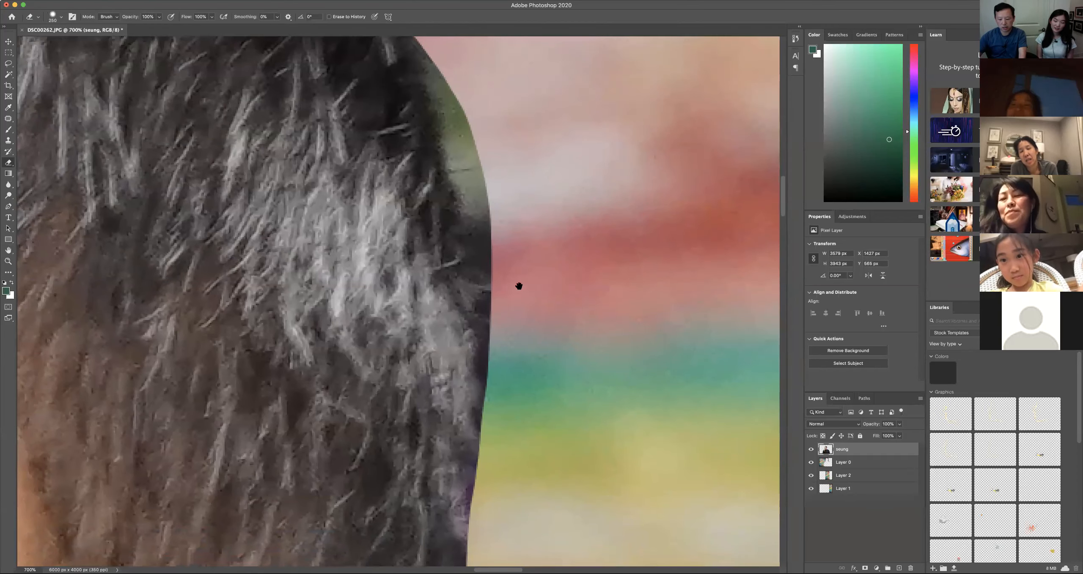
{"action": "key", "text": "bracketleft"}
{"action": "key", "text": "bracketleft"}
{"action": "key", "text": "bracketleft"}
{"action": "key", "text": "bracketleft"}
{"action": "key", "text": "bracketleft"}
{"action": "key", "text": "bracketleft"}
{"action": "mouse_move", "coordinate": [484, 192]}
{"action": "left_mouse_down"}
{"action": "mouse_move", "coordinate": [503, 165]}
{"action": "mouse_move", "coordinate": [489, 155]}
{"action": "mouse_move", "coordinate": [451, 162]}
{"action": "mouse_move", "coordinate": [452, 120]}
{"action": "mouse_move", "coordinate": [463, 146]}
{"action": "mouse_move", "coordinate": [480, 144]}
{"action": "mouse_move", "coordinate": [435, 29]}
{"action": "left_mouse_up"}
{"action": "key", "text": "bracketleft"}
{"action": "key", "text": "bracketleft"}
{"action": "key", "text": "bracketright"}
{"action": "key", "text": "bracketright"}
{"action": "key", "text": "bracketright"}
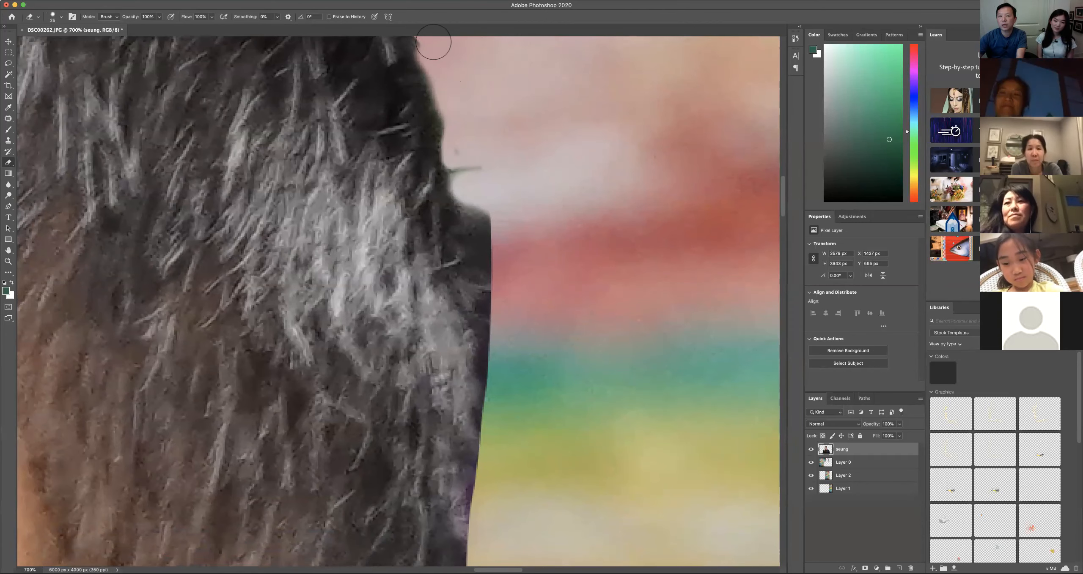
Step: Erase the dark blue background fringe along the upper back curve of the man's hair
{"action": "scroll", "coordinate": [566, 189], "scroll_direction": "up", "scroll_amount": 5}
{"action": "scroll", "coordinate": [566, 189], "scroll_direction": "up", "scroll_amount": 15}
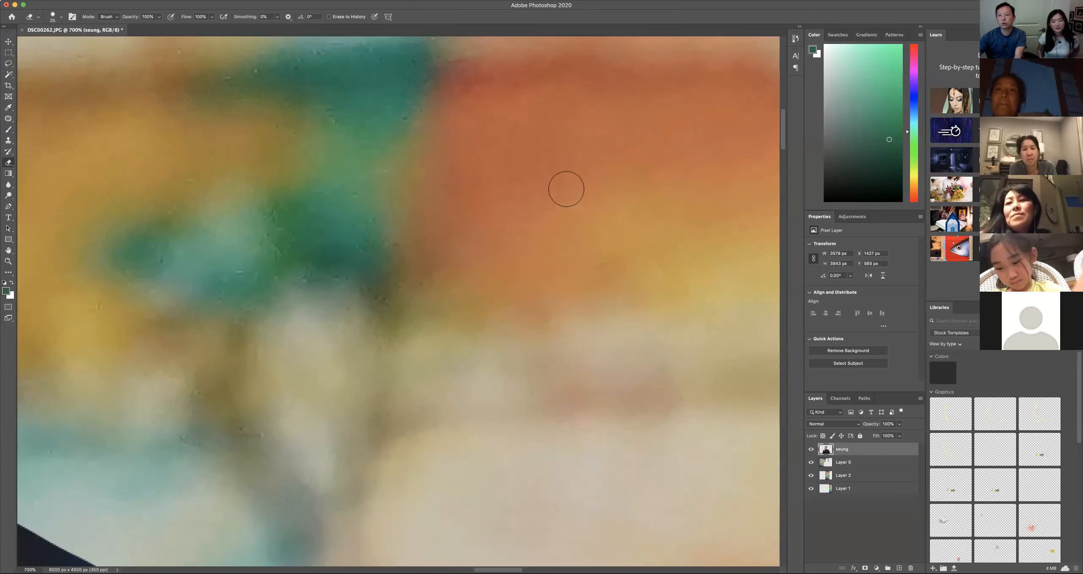
{"action": "scroll", "coordinate": [566, 189], "scroll_direction": "down", "scroll_amount": 9}
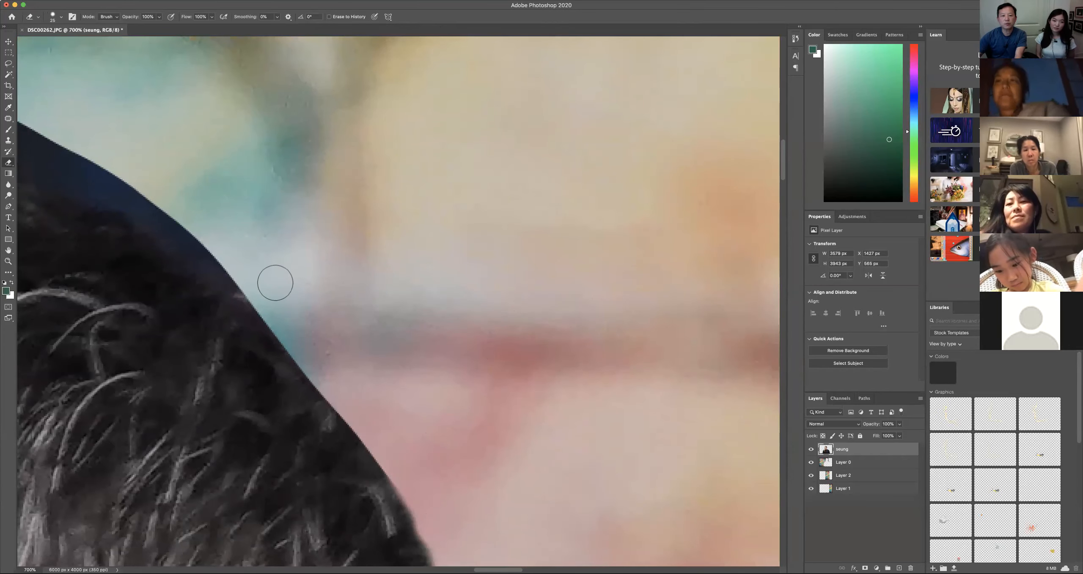
{"action": "mouse_move", "coordinate": [244, 280]}
{"action": "left_mouse_down"}
{"action": "mouse_move", "coordinate": [144, 200]}
{"action": "mouse_move", "coordinate": [92, 173]}
{"action": "left_mouse_up"}
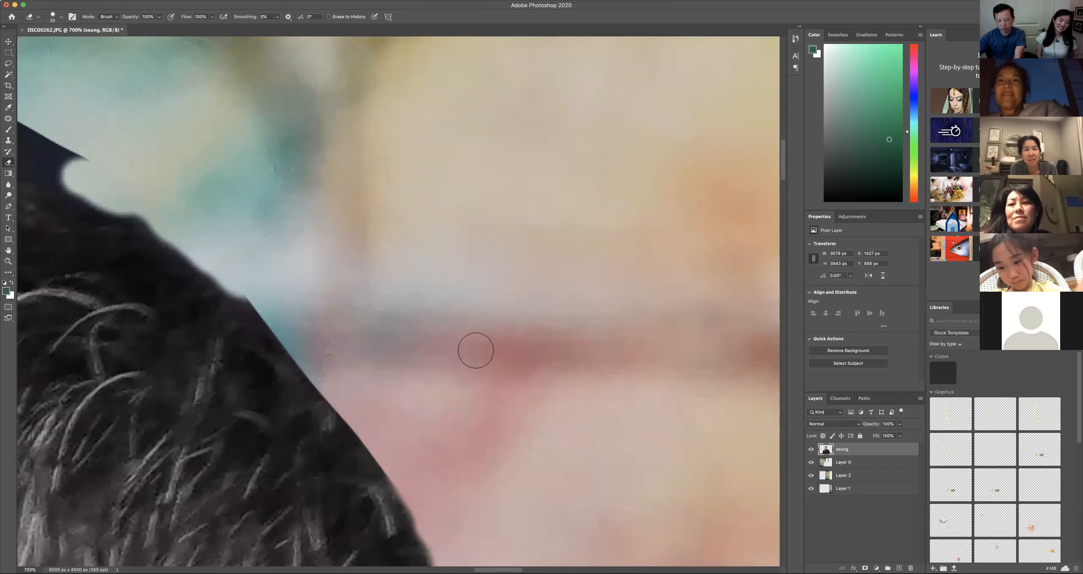
Step: Erase the dark background remnant along the crown of the man's hair with a 40 px eraser
{"action": "key", "text": "space"}
{"action": "left_click_drag", "start_coordinate": [235, 324], "coordinate": [618, 393]}
{"action": "left_click_drag", "start_coordinate": [266, 244], "coordinate": [478, 246]}
{"action": "key", "text": "]"}
{"action": "key", "text": "]"}
{"action": "key", "text": "]"}
{"action": "mouse_move", "coordinate": [721, 246]}
{"action": "left_mouse_down"}
{"action": "mouse_move", "coordinate": [492, 156]}
{"action": "mouse_move", "coordinate": [521, 161]}
{"action": "mouse_move", "coordinate": [401, 126]}
{"action": "mouse_move", "coordinate": [359, 86]}
{"action": "mouse_move", "coordinate": [505, 116]}
{"action": "mouse_move", "coordinate": [335, 75]}
{"action": "mouse_move", "coordinate": [321, 84]}
{"action": "mouse_move", "coordinate": [427, 137]}
{"action": "mouse_move", "coordinate": [578, 182]}
{"action": "mouse_move", "coordinate": [754, 277]}
{"action": "mouse_move", "coordinate": [531, 177]}
{"action": "mouse_move", "coordinate": [391, 95]}
{"action": "mouse_move", "coordinate": [256, 57]}
{"action": "mouse_move", "coordinate": [240, 60]}
{"action": "mouse_move", "coordinate": [262, 99]}
{"action": "left_mouse_up"}
Step: Erase the remaining fringe over the front of the man's hair and down his forehead and upper face at 100% zoom
{"action": "key", "text": "z"}
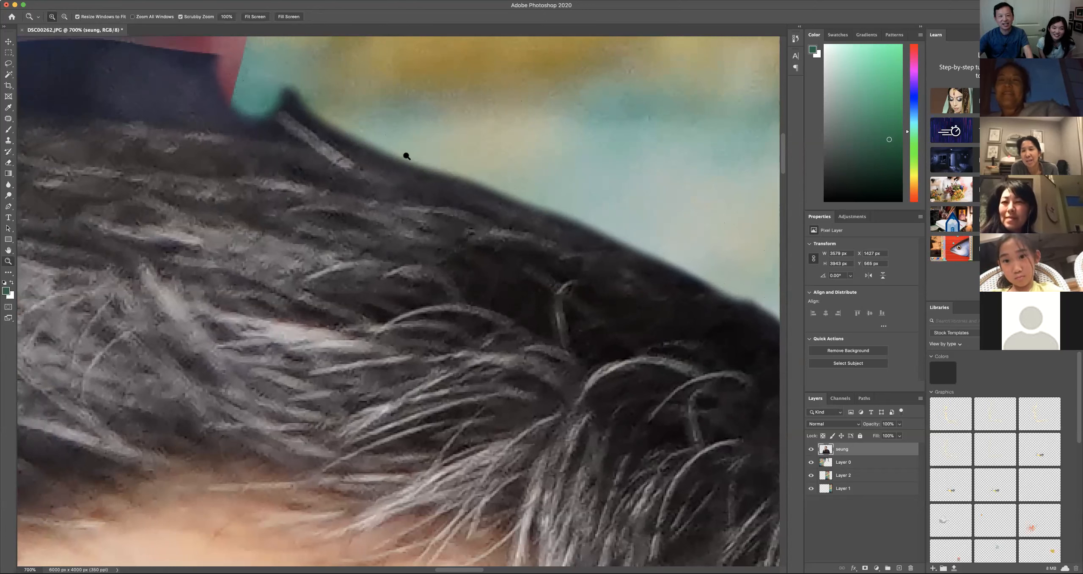
{"action": "left_click", "coordinate": [429, 174], "text": "alt"}
{"action": "left_click", "coordinate": [428, 175], "text": "alt"}
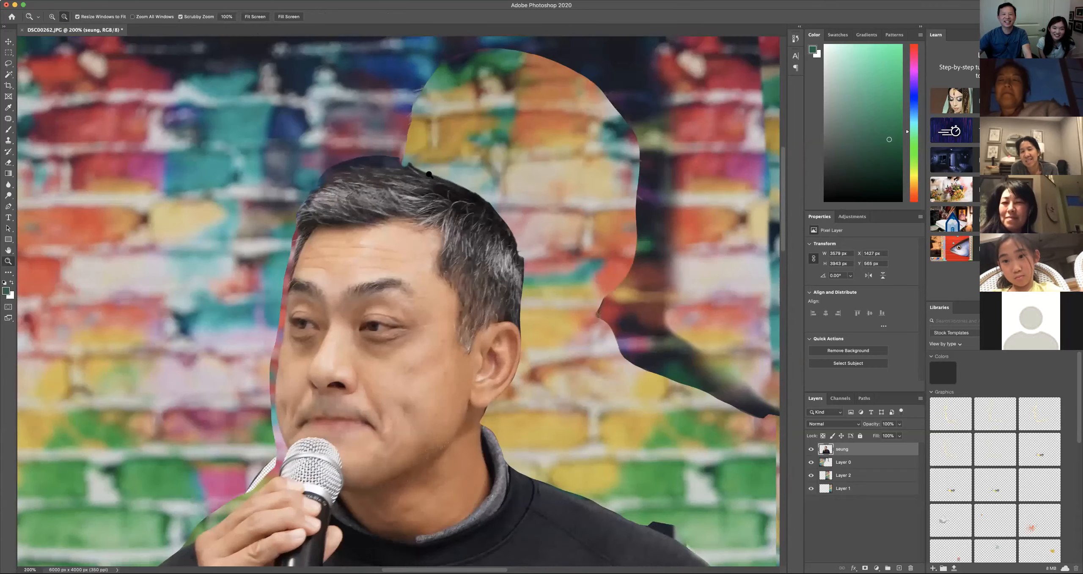
{"action": "key", "text": "e"}
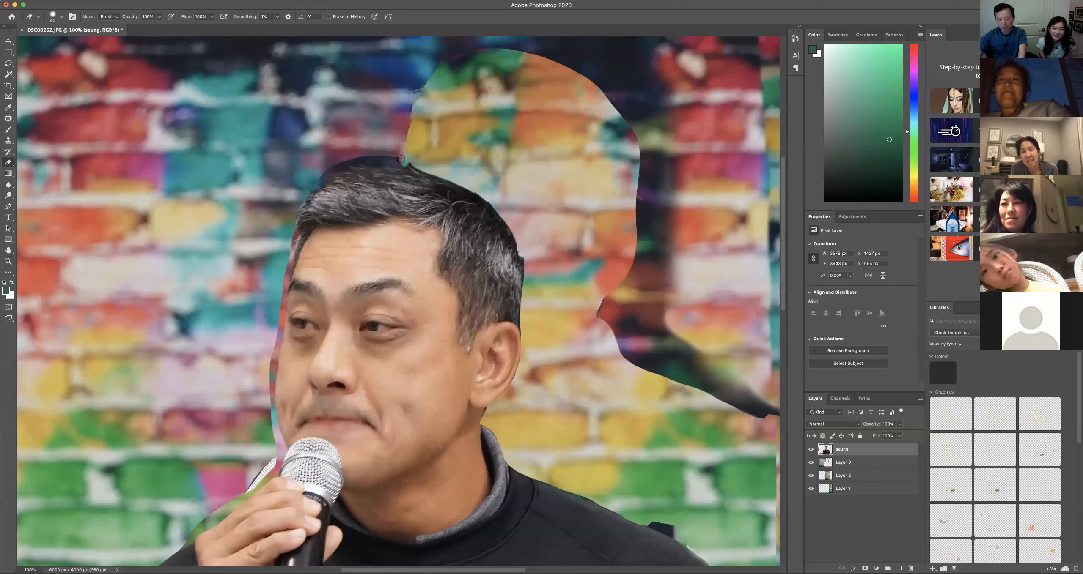
{"action": "left_click_drag", "start_coordinate": [399, 161], "coordinate": [309, 180]}
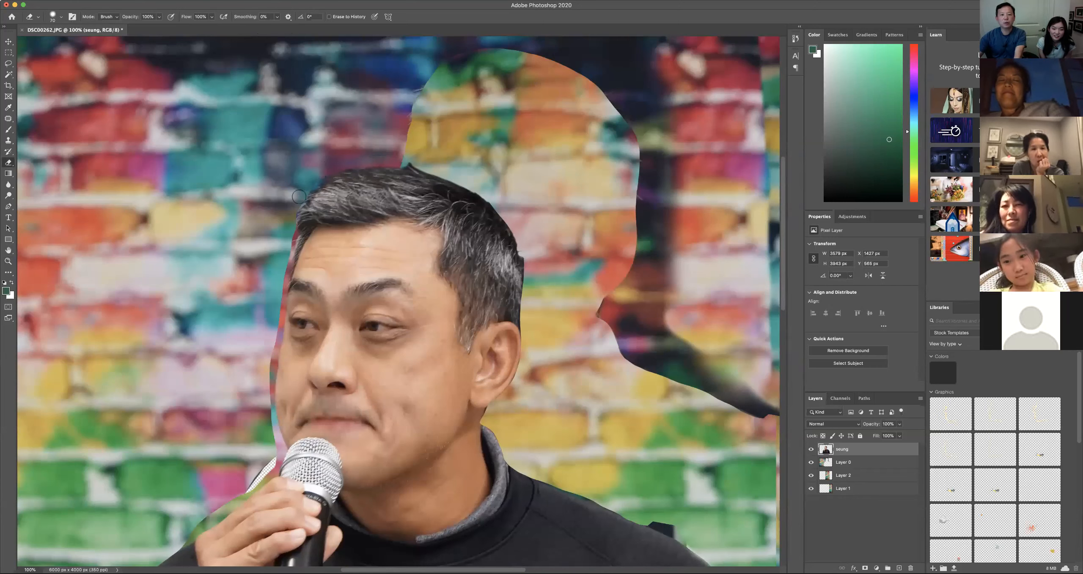
{"action": "left_click_drag", "start_coordinate": [290, 222], "coordinate": [262, 381]}
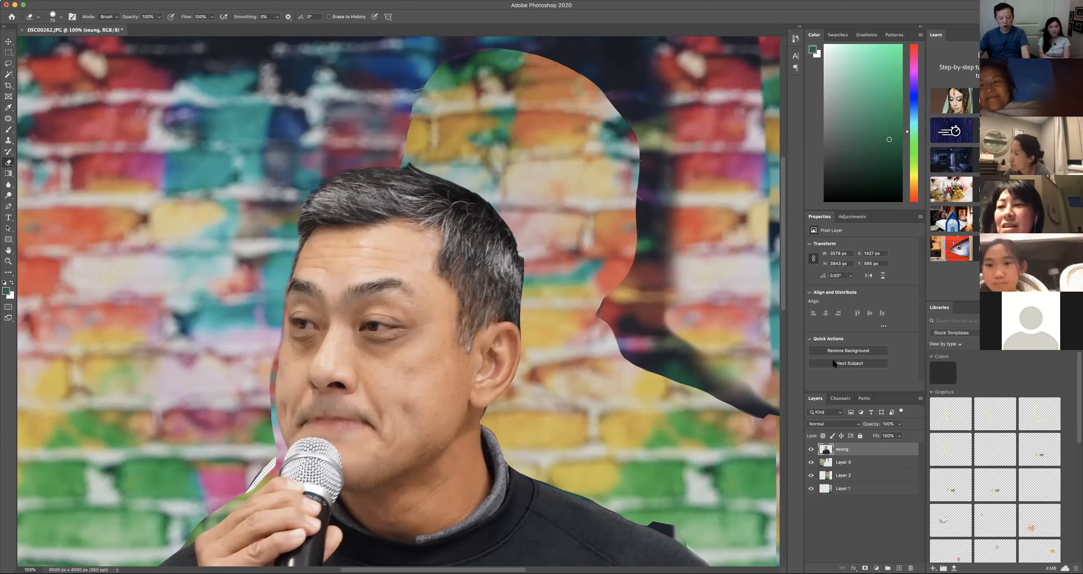
{"action": "key", "text": "z"}
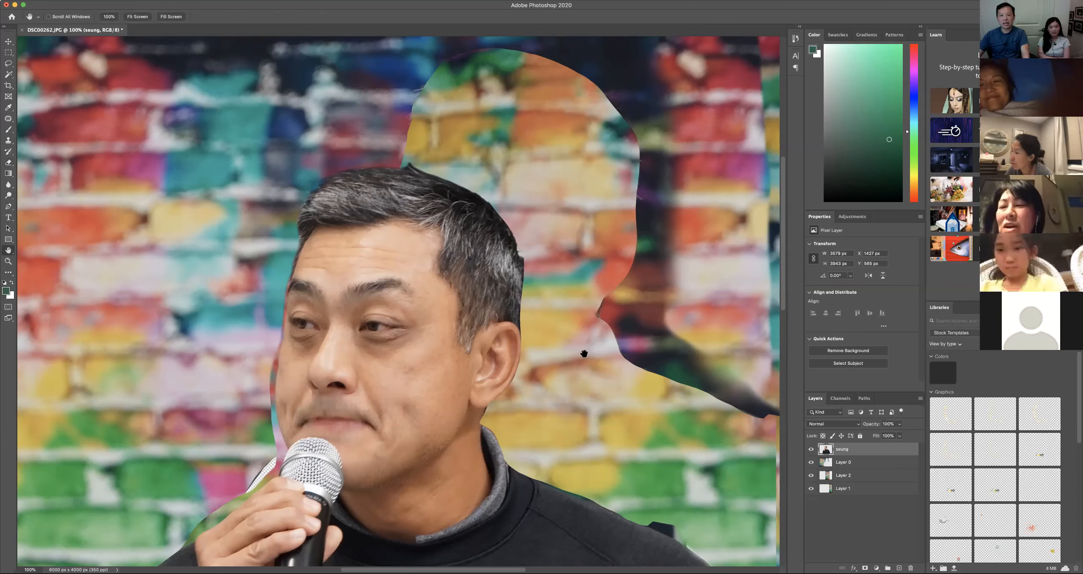
Step: Add a greeting starting with "Hi" and the man's first name as text on a new layer over the upper wall
{"action": "left_click", "coordinate": [446, 290], "text": "alt"}
{"action": "left_click", "coordinate": [445, 291], "text": "alt"}
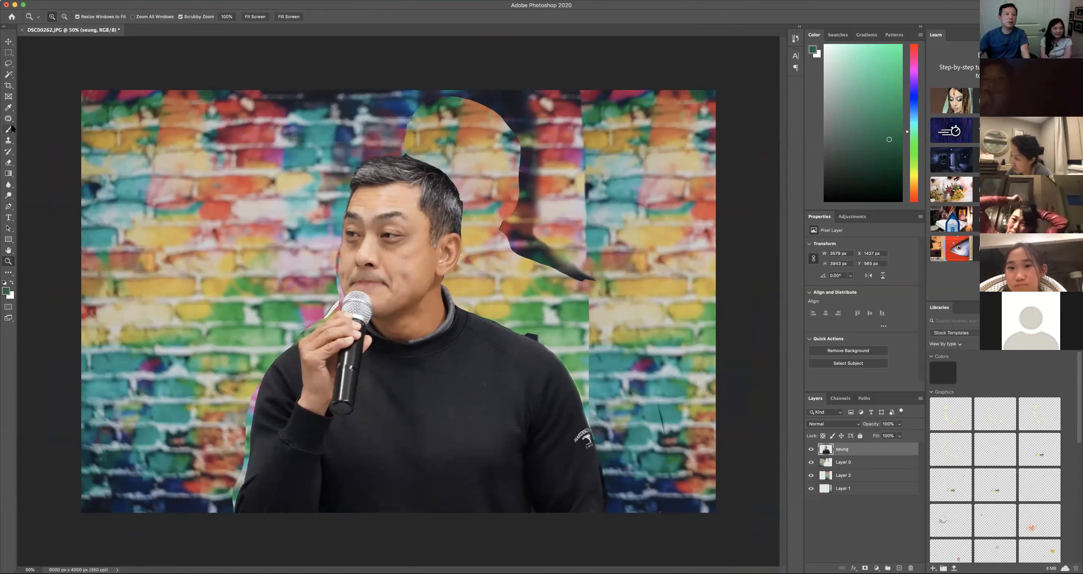
{"action": "left_click", "coordinate": [8, 217]}
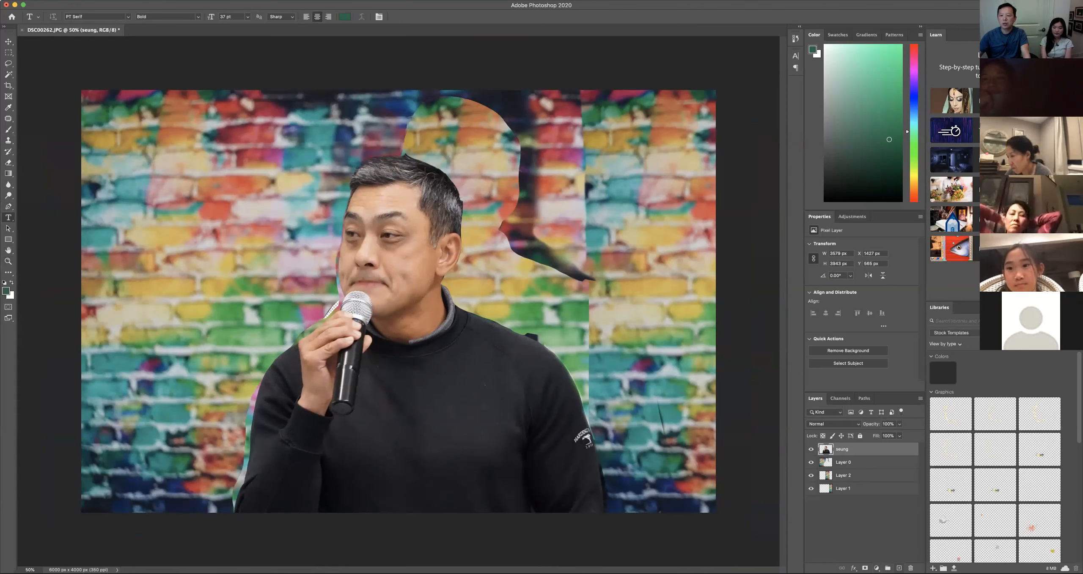
{"action": "left_click", "coordinate": [899, 568]}
{"action": "left_click_drag", "start_coordinate": [103, 117], "coordinate": [299, 224]}
{"action": "type", "text": "Hi Seung"}
Step: Change the whole greeting text's colour to white, hex ffffff
{"action": "key", "text": "super+a"}
{"action": "left_click", "coordinate": [346, 18]}
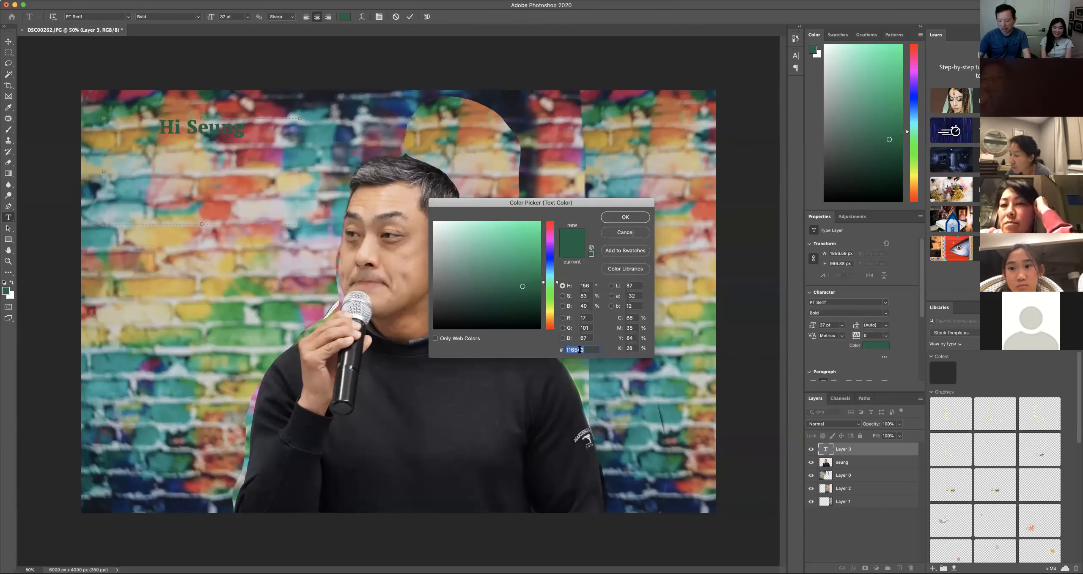
{"action": "type", "text": "00000"}
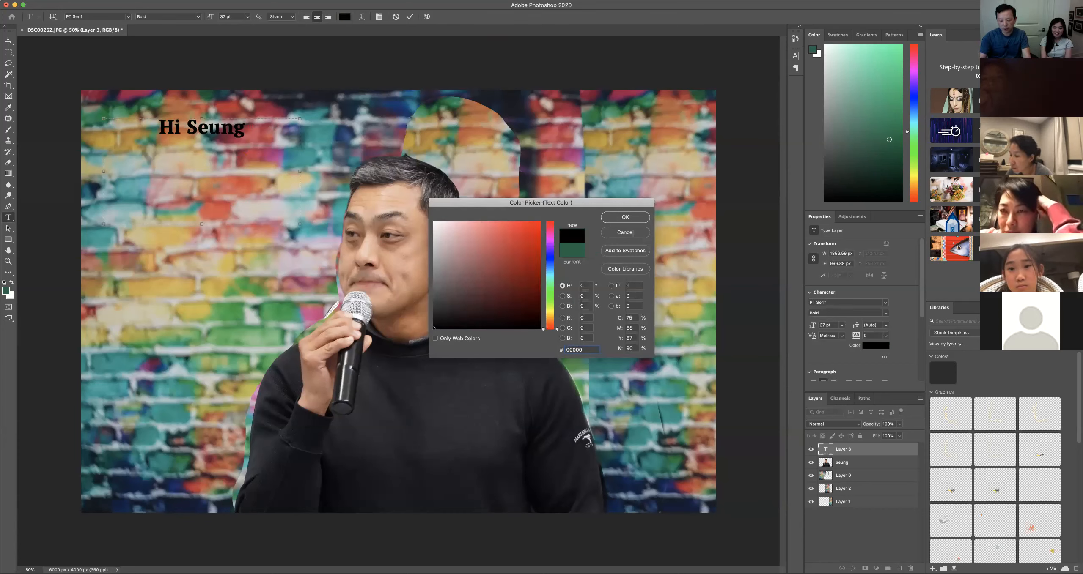
{"action": "type", "text": "ffff"}
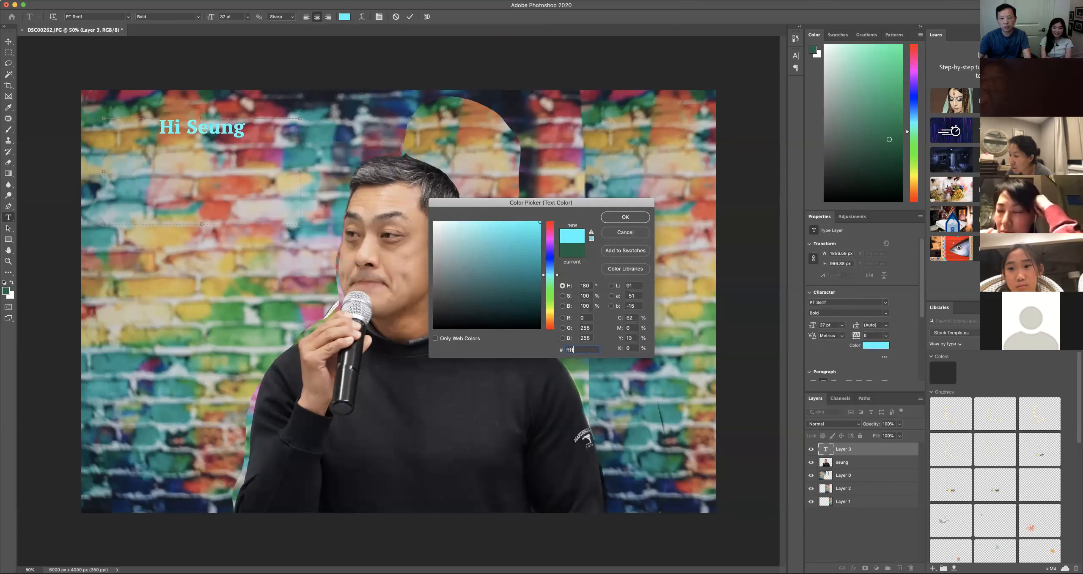
{"action": "type", "text": "ff"}
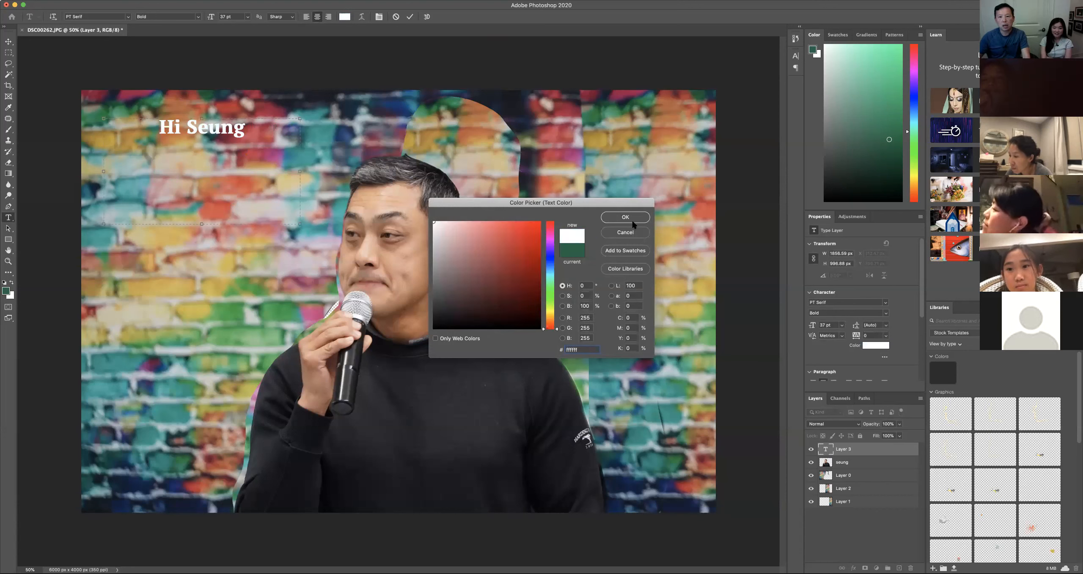
{"action": "left_click", "coordinate": [622, 216]}
Step: Enlarge the greeting text to 63 pt and commit the text edit
{"action": "key", "text": "super+shift+period"}
{"action": "key", "text": "super+shift+period"}
{"action": "key", "text": "super+shift+period"}
{"action": "key", "text": "super+shift+period"}
{"action": "key", "text": "super+shift+period"}
{"action": "key", "text": "super+shift+period"}
{"action": "key", "text": "super+shift+period"}
{"action": "key", "text": "super+shift+period"}
{"action": "key", "text": "super+shift+period"}
{"action": "key", "text": "super+shift+period"}
{"action": "key", "text": "super+shift+period"}
{"action": "key", "text": "super+shift+period"}
{"action": "key", "text": "super+shift+period"}
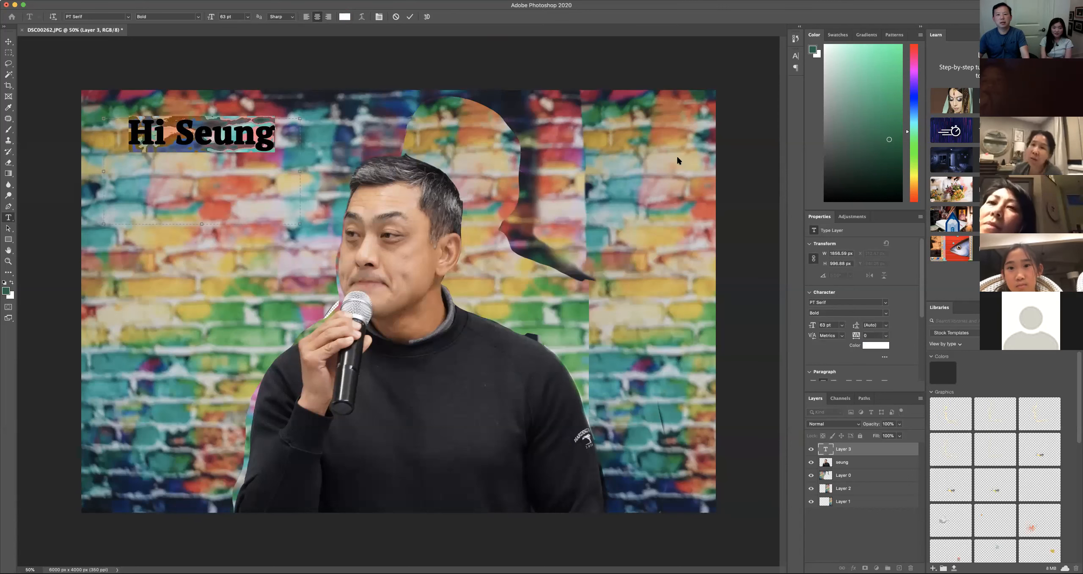
{"action": "left_click", "coordinate": [677, 158]}
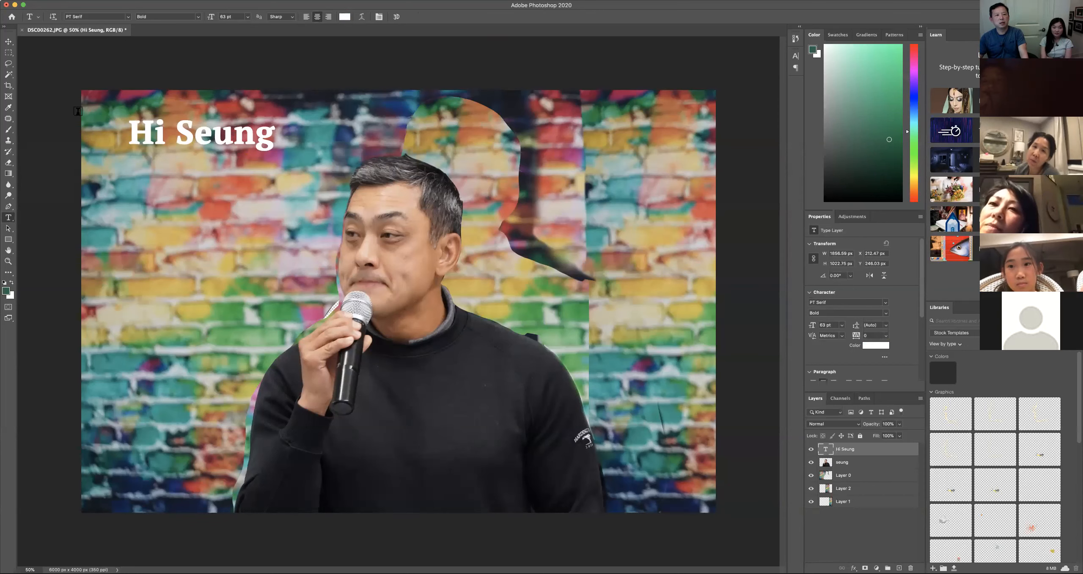
Step: Move the greeting text onto the chest of the man's black sweater
{"action": "left_click", "coordinate": [9, 42]}
{"action": "left_click_drag", "start_coordinate": [166, 135], "coordinate": [376, 442]}
{"action": "left_click", "coordinate": [609, 325]}
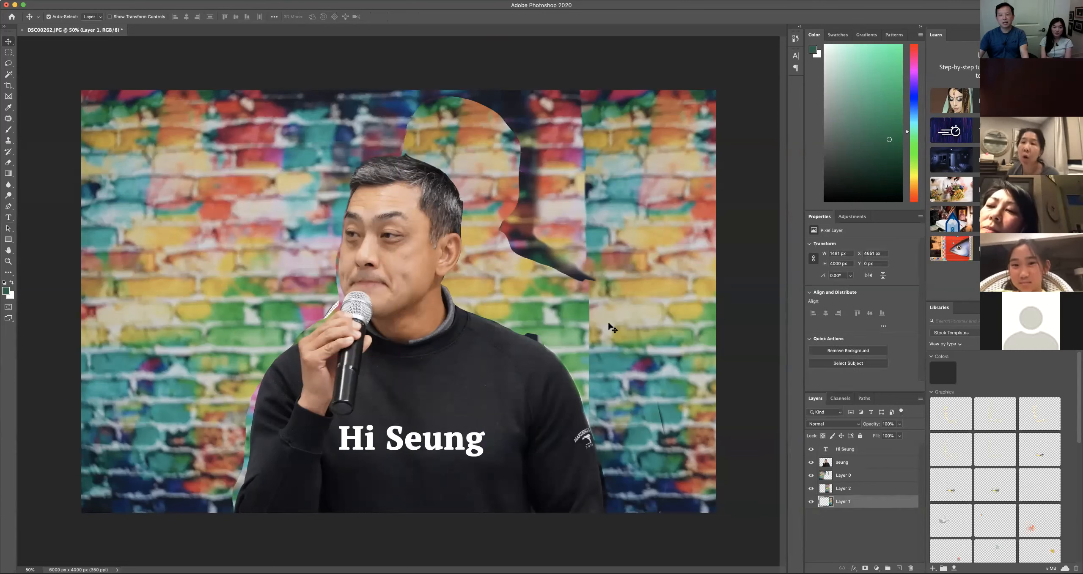
Step: Try a lower opacity for the man's layer in Blending Options, and return it to 100%
{"action": "left_click", "coordinate": [867, 461]}
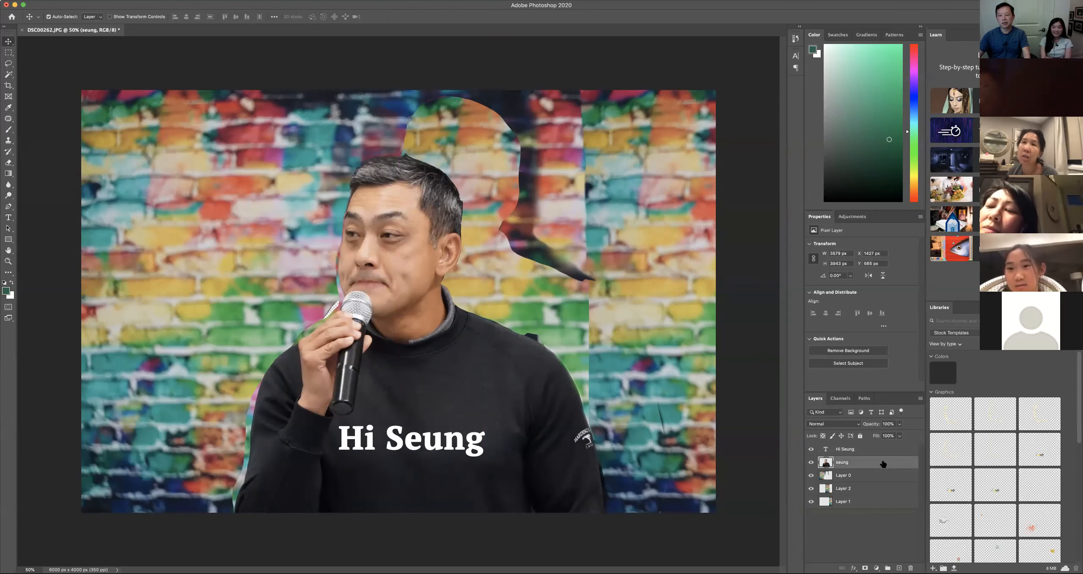
{"action": "right_click", "coordinate": [881, 462]}
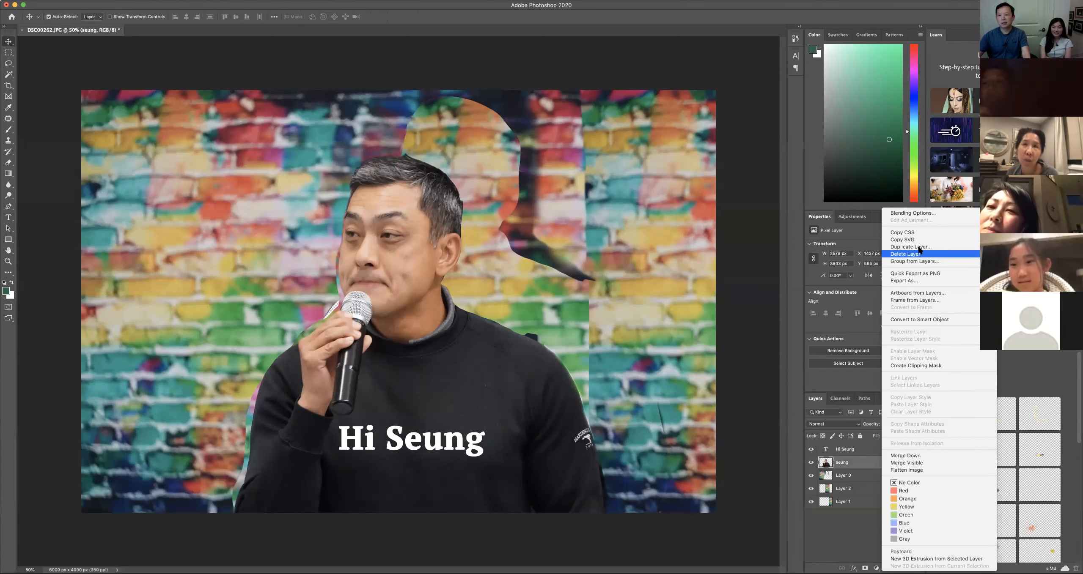
{"action": "left_click", "coordinate": [913, 213]}
{"action": "left_click_drag", "start_coordinate": [528, 185], "coordinate": [744, 127]}
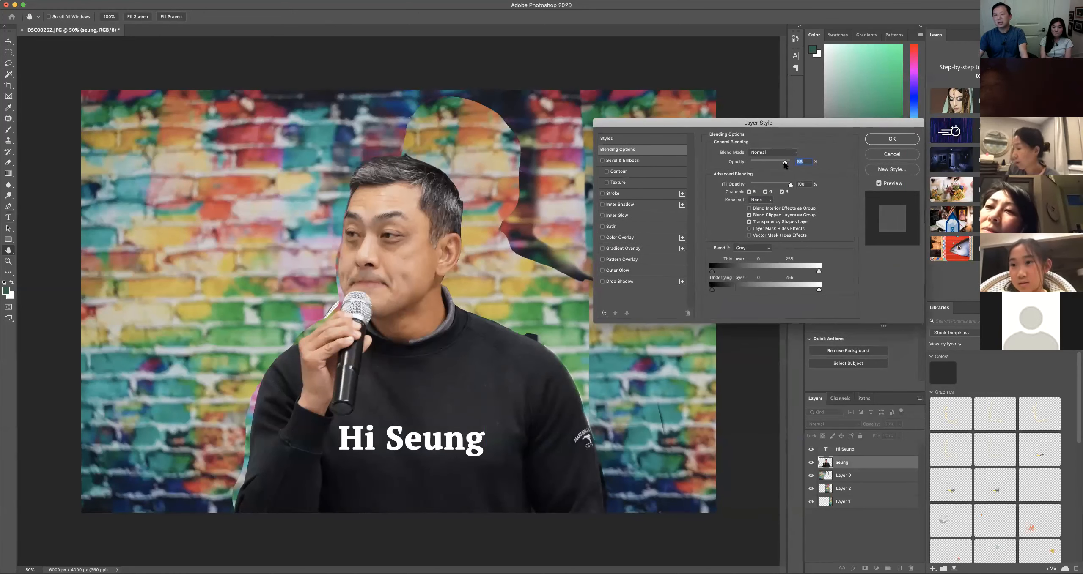
{"action": "left_click_drag", "start_coordinate": [790, 161], "coordinate": [806, 162]}
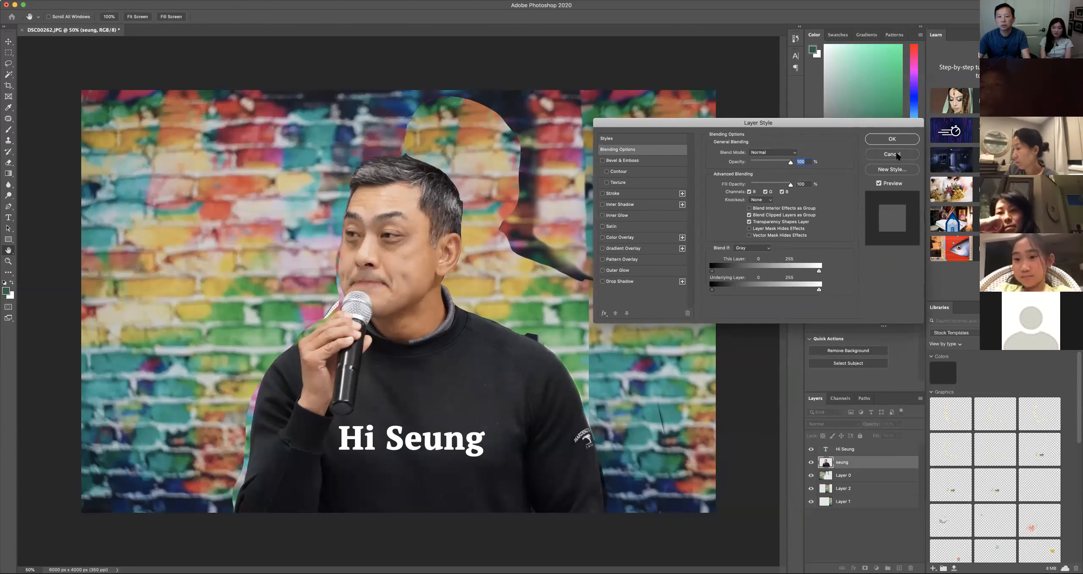
{"action": "left_click", "coordinate": [891, 139]}
Step: Try a reduced opacity with Bevel & Emboss on the greeting text layer, and discard the style changes
{"action": "left_click", "coordinate": [861, 450]}
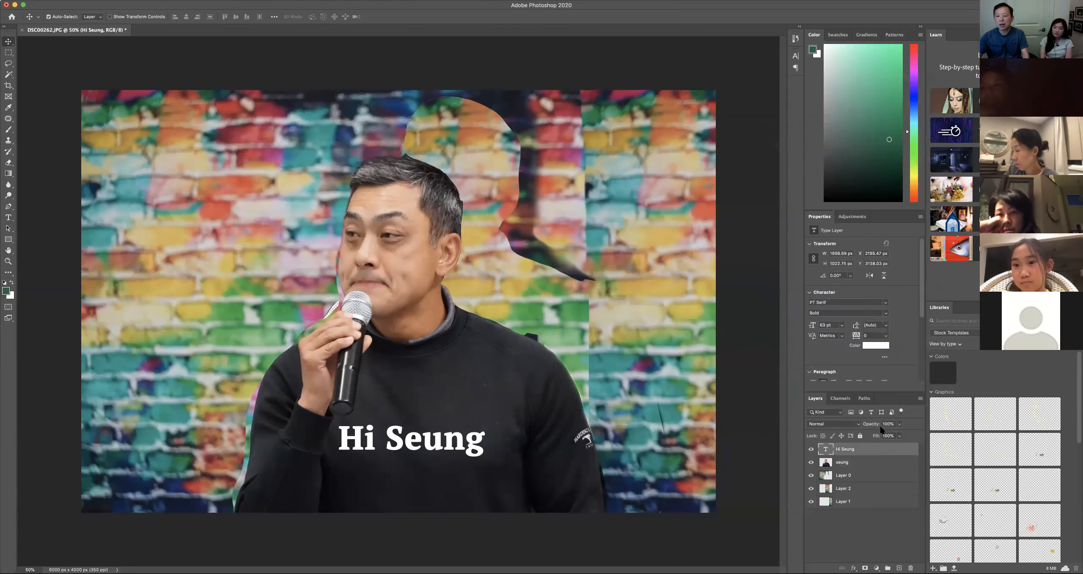
{"action": "right_click", "coordinate": [854, 448]}
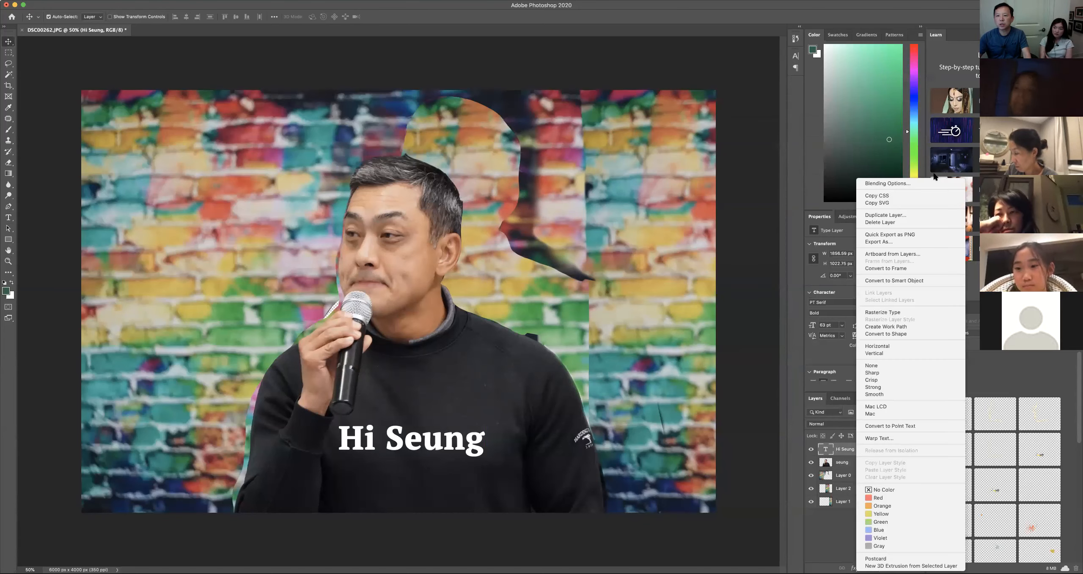
{"action": "left_click", "coordinate": [887, 183]}
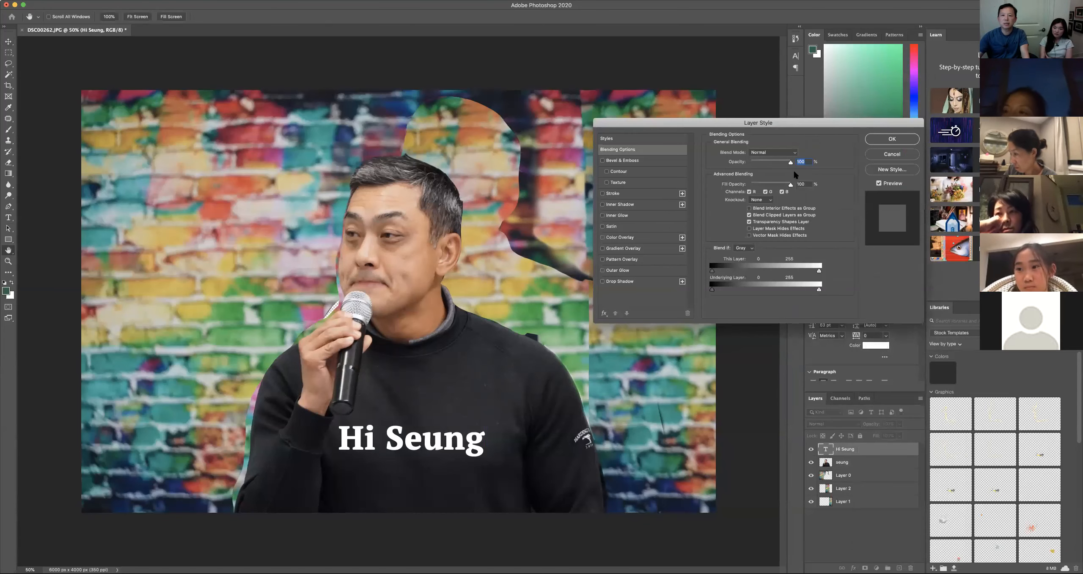
{"action": "left_click_drag", "start_coordinate": [790, 162], "coordinate": [760, 169]}
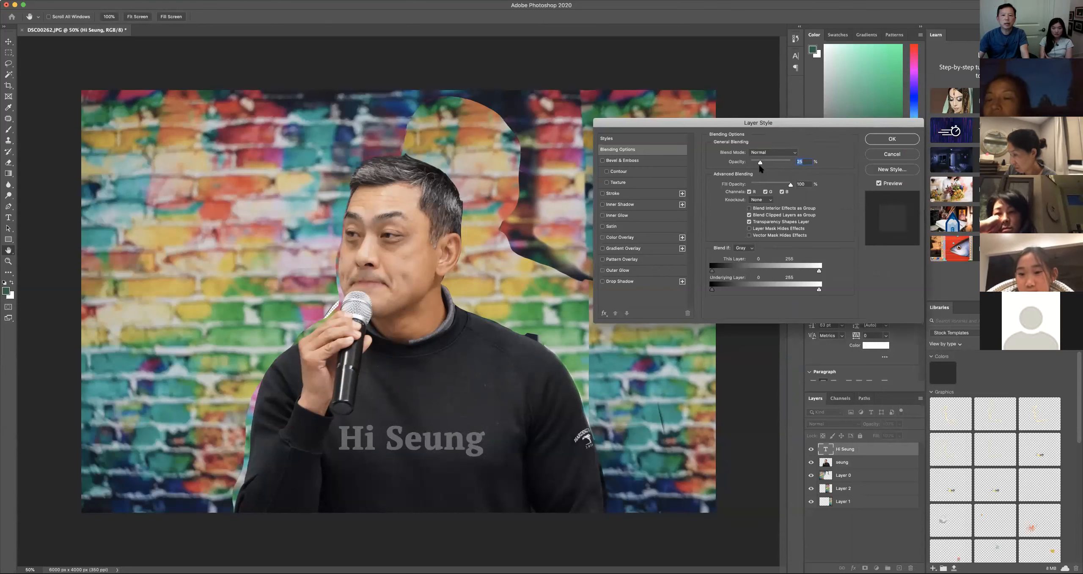
{"action": "left_click", "coordinate": [607, 173]}
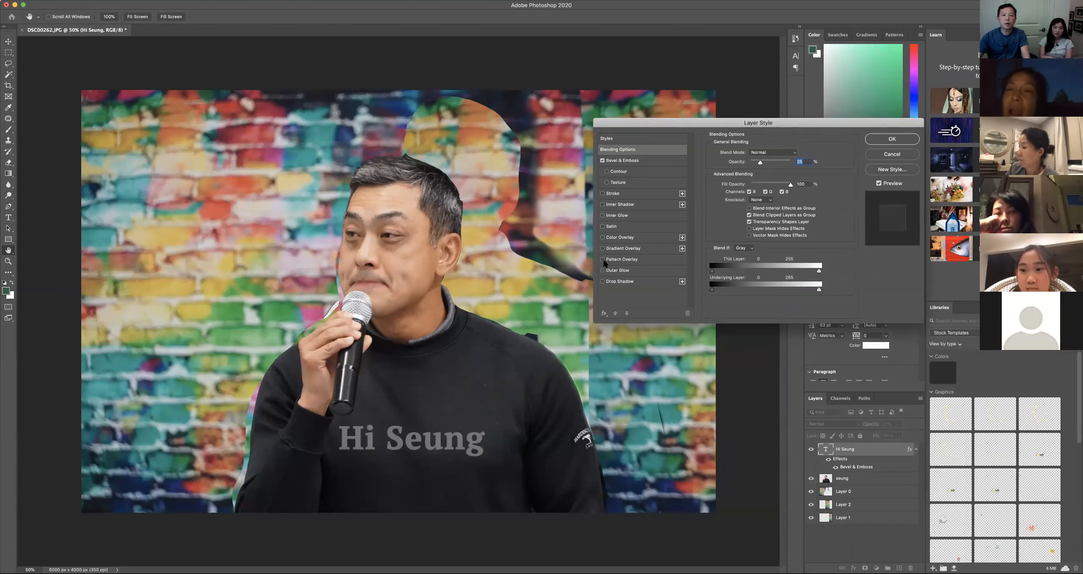
{"action": "left_click", "coordinate": [892, 154]}
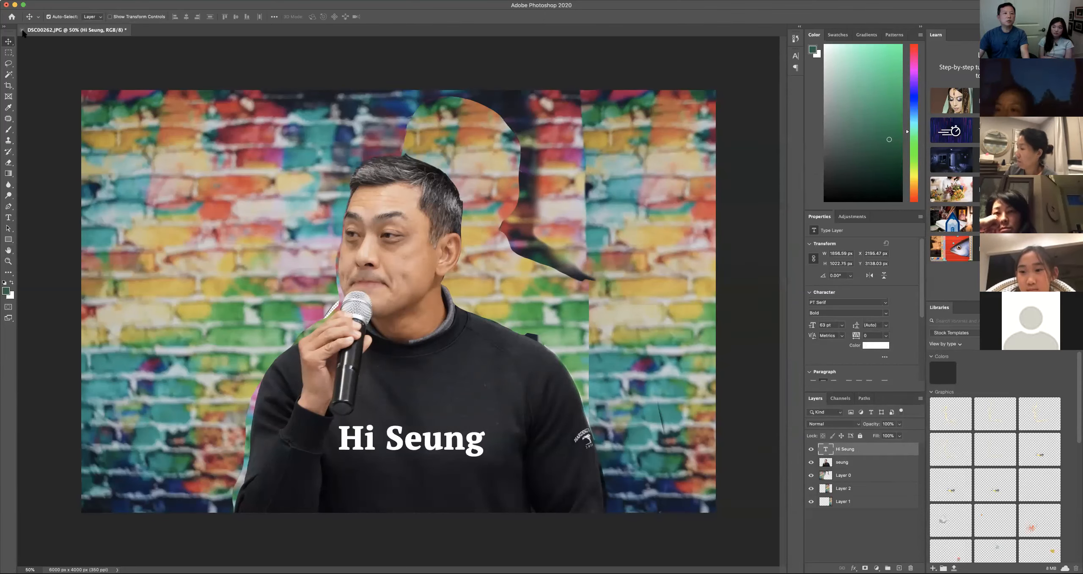
Step: Close DSC00262.JPG without saving its changes
{"action": "left_click", "coordinate": [22, 30]}
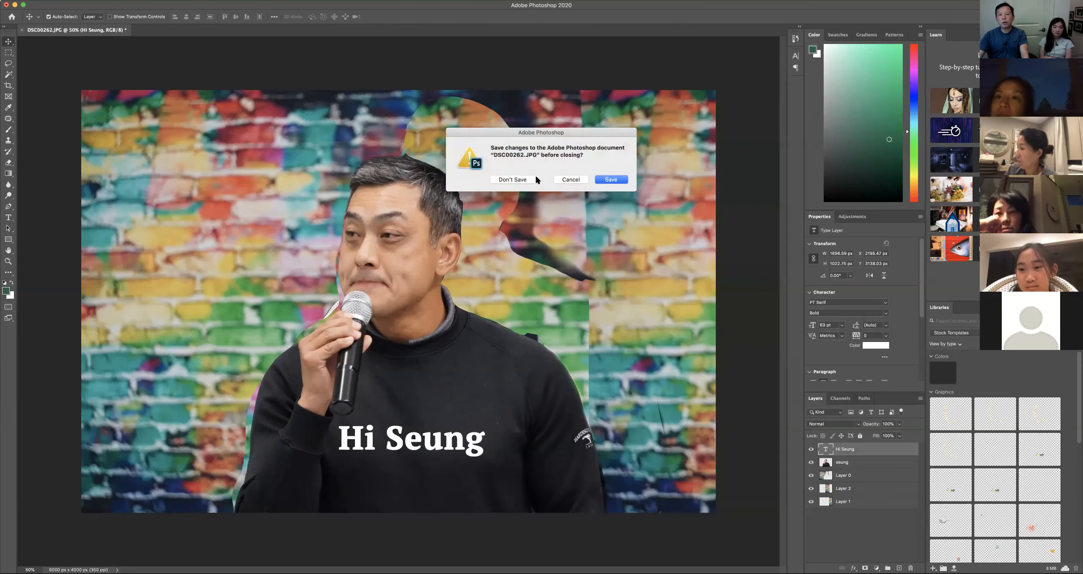
{"action": "left_click", "coordinate": [523, 180]}
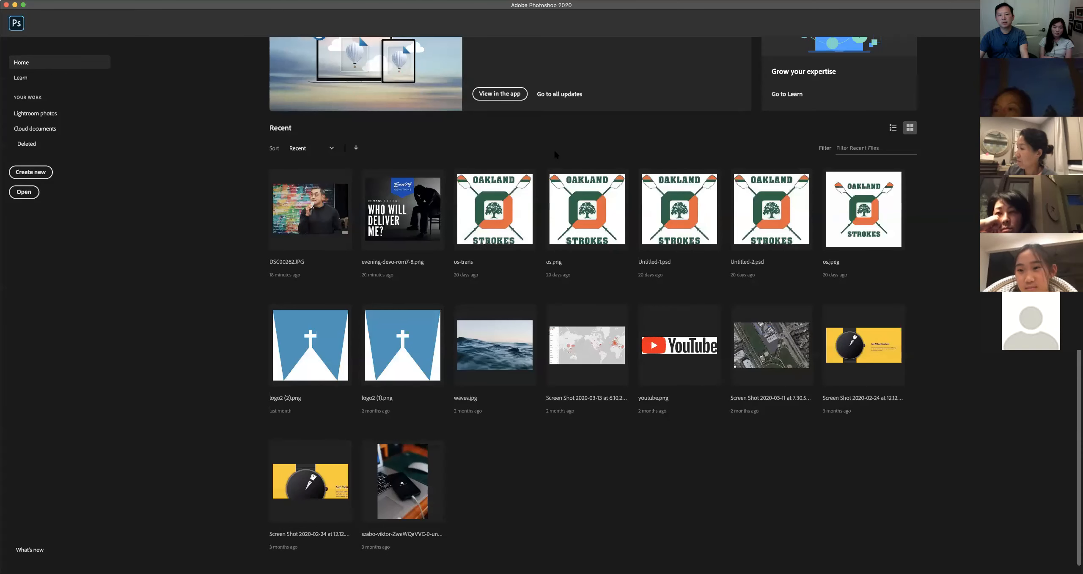
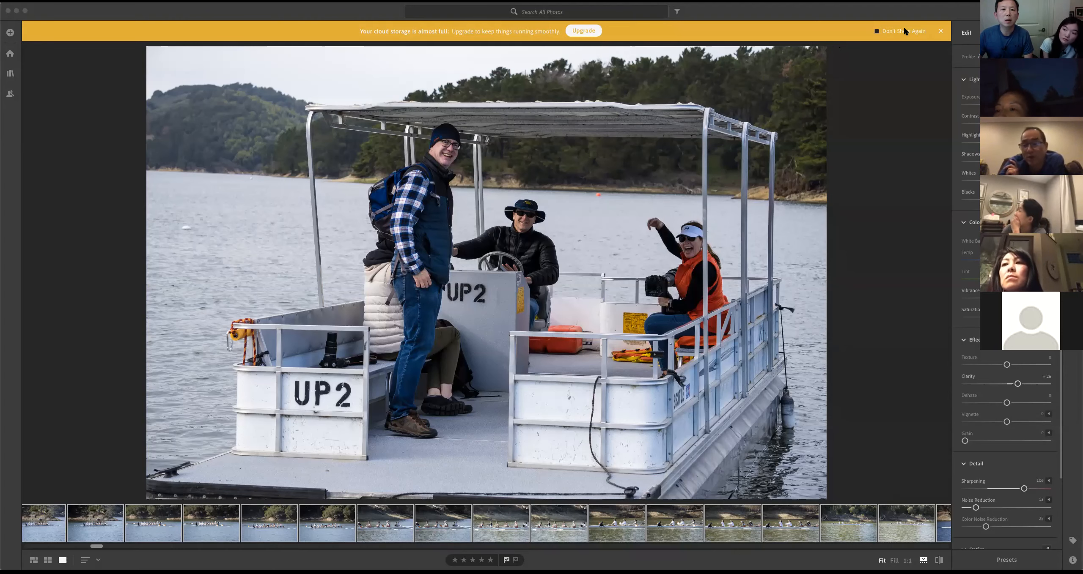
Step: Dismiss the cloud storage notice above the boat photo in Lightroom
{"action": "left_click", "coordinate": [939, 30]}
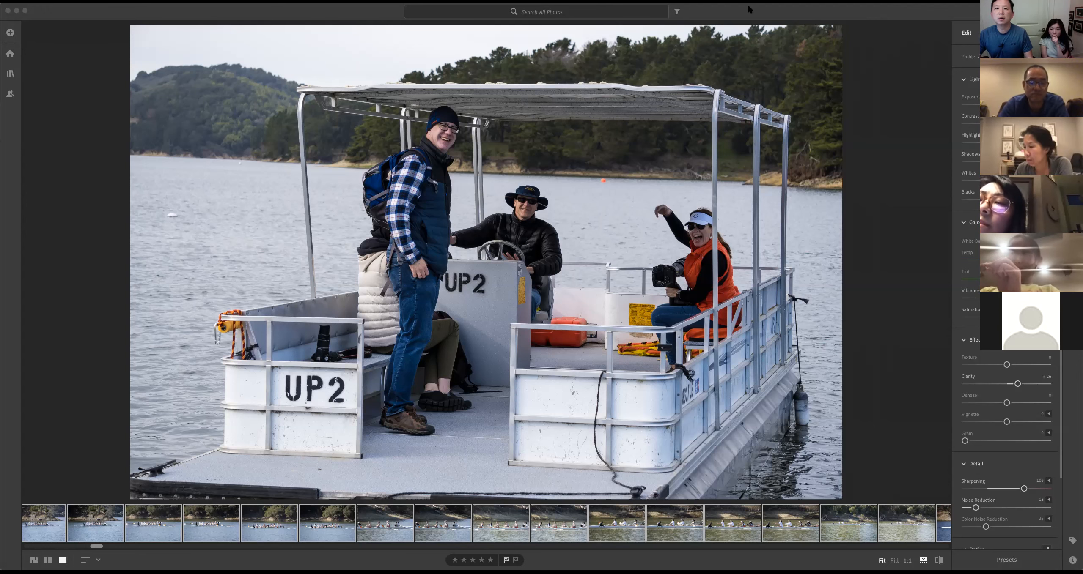
{"action": "left_click", "coordinate": [146, 41]}
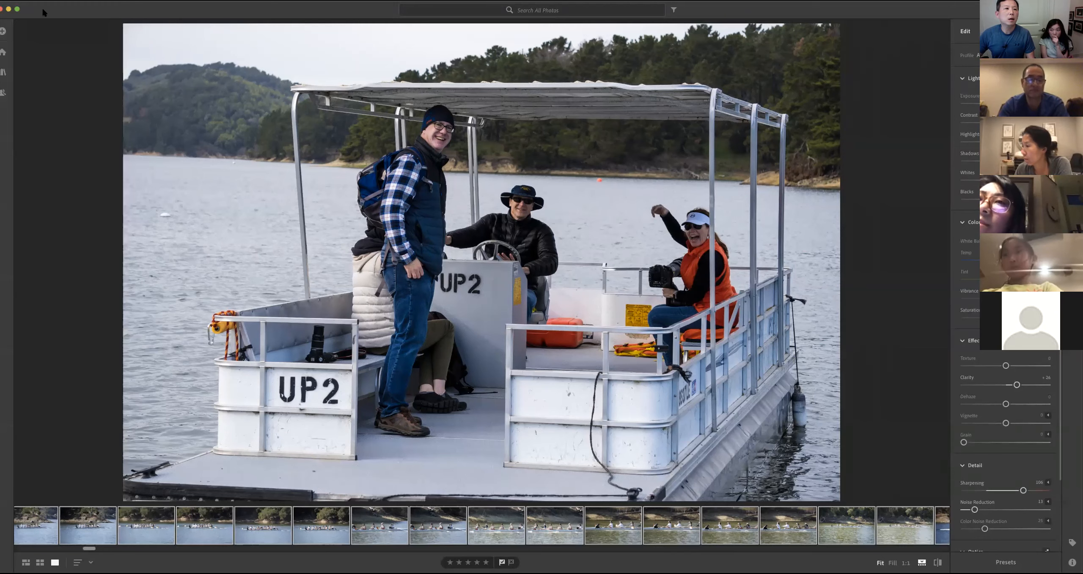
Step: Try to import the raw photo DSC04396.ARW from the 2020 spain-france folder
{"action": "left_click", "coordinate": [100, 3]}
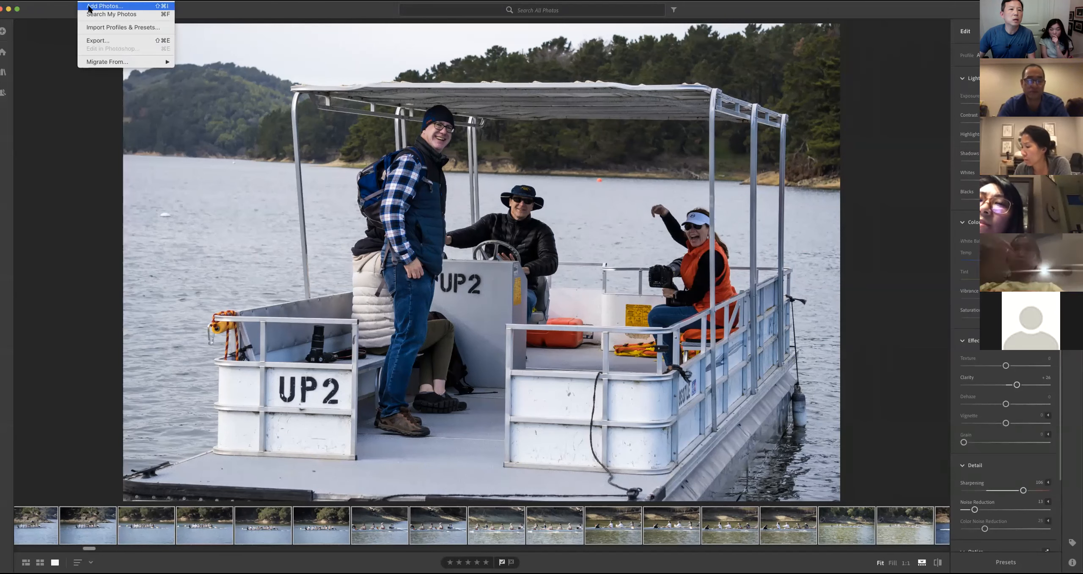
{"action": "left_click", "coordinate": [90, 7]}
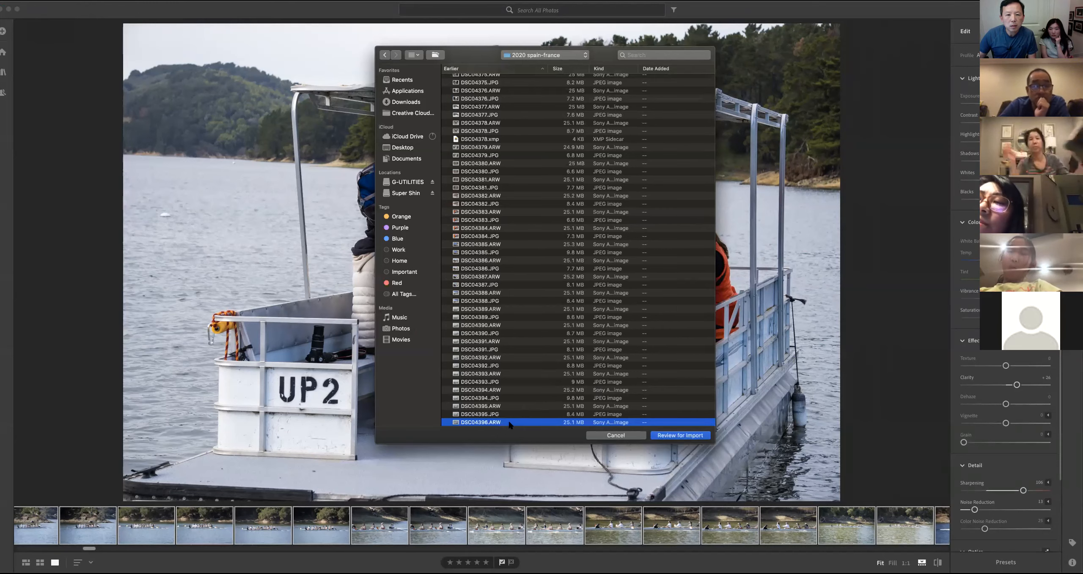
{"action": "double_click", "coordinate": [509, 423]}
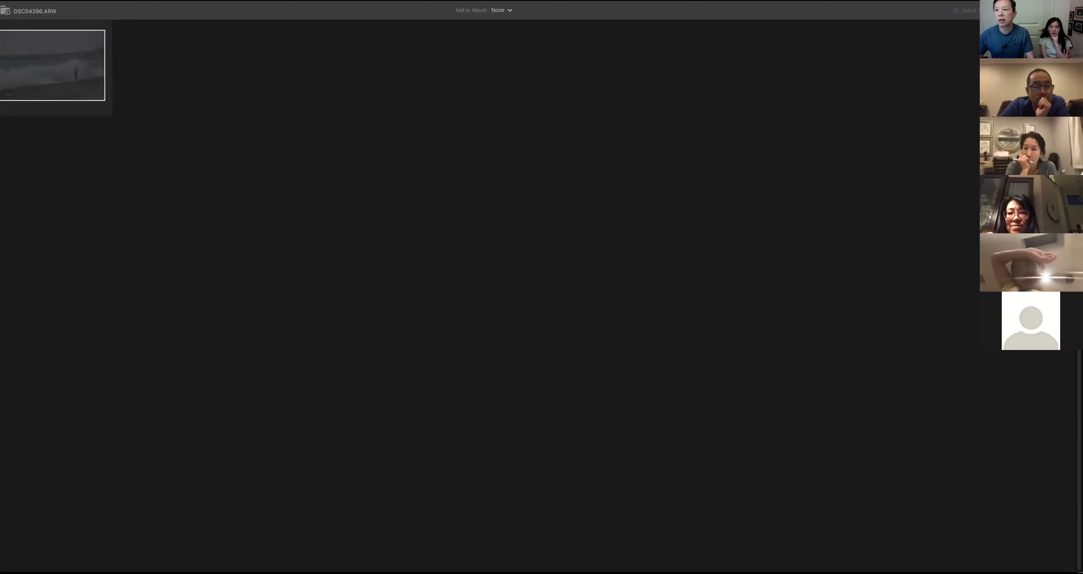
{"action": "key", "text": "Escape"}
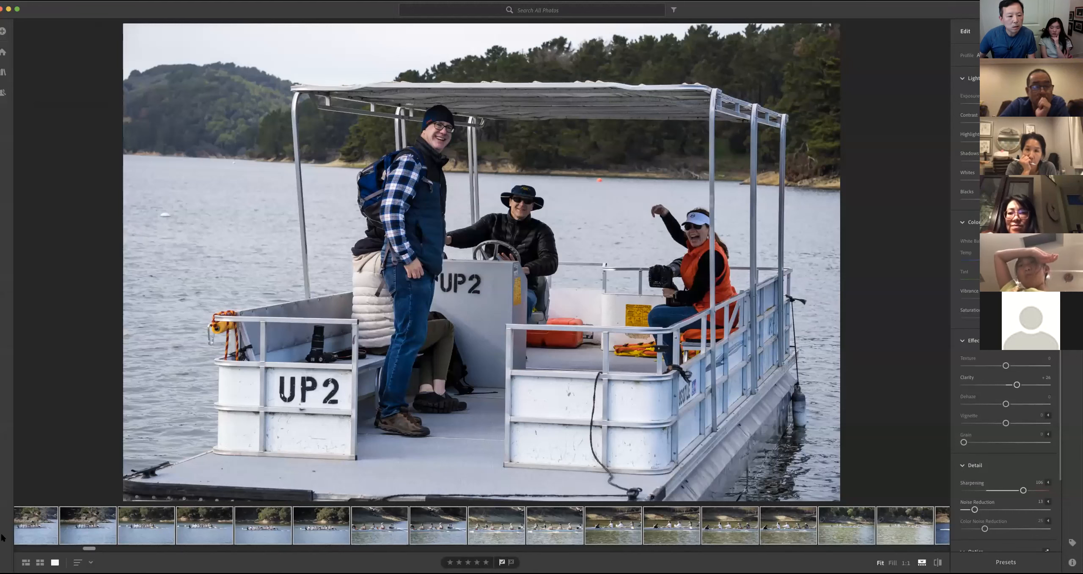
Step: Browse through the filmstrip of all photos to look for a picture to edit
{"action": "scroll", "coordinate": [164, 552], "scroll_direction": "right", "scroll_amount": 5}
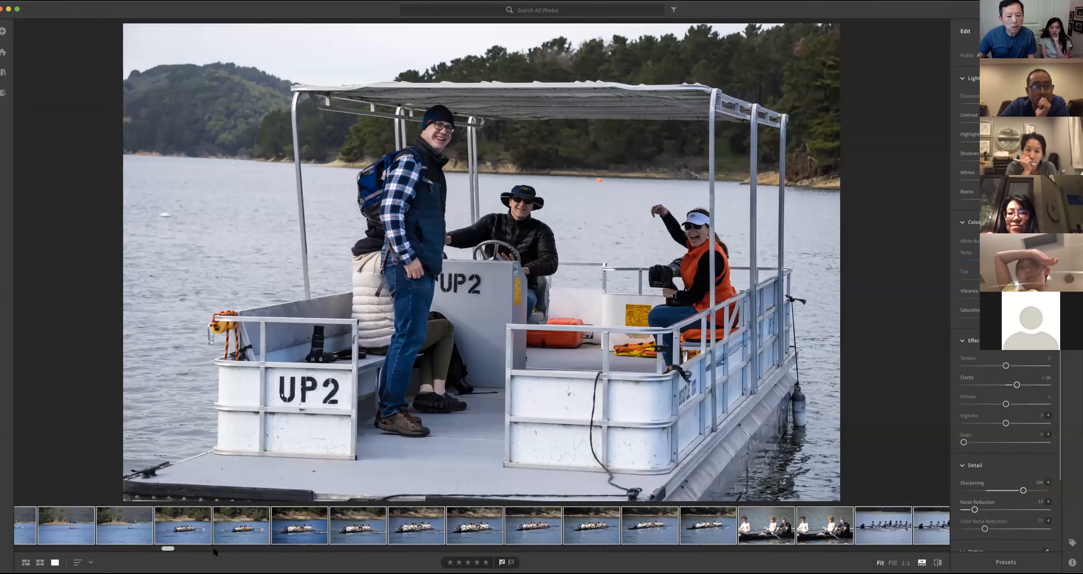
{"action": "left_click_drag", "start_coordinate": [498, 556], "coordinate": [830, 558]}
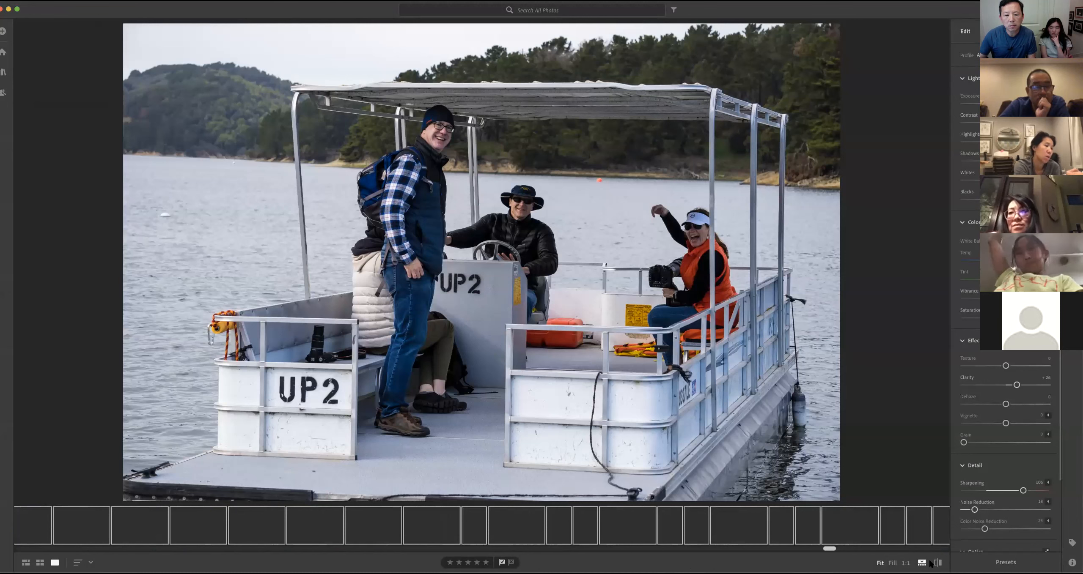
{"action": "left_click_drag", "start_coordinate": [930, 561], "coordinate": [923, 560]}
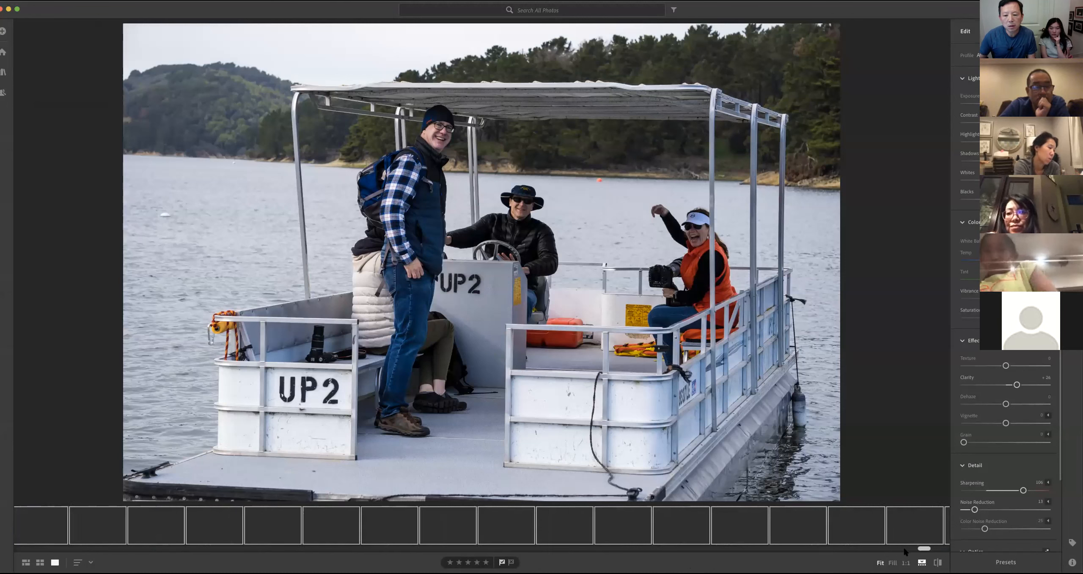
{"action": "left_click", "coordinate": [822, 549]}
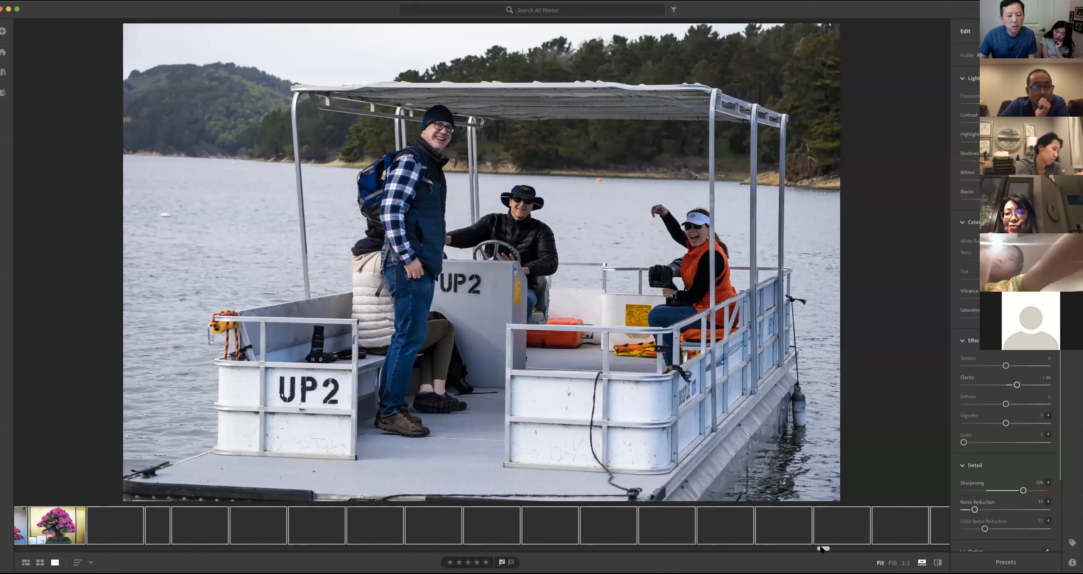
{"action": "left_click_drag", "start_coordinate": [822, 549], "coordinate": [603, 550]}
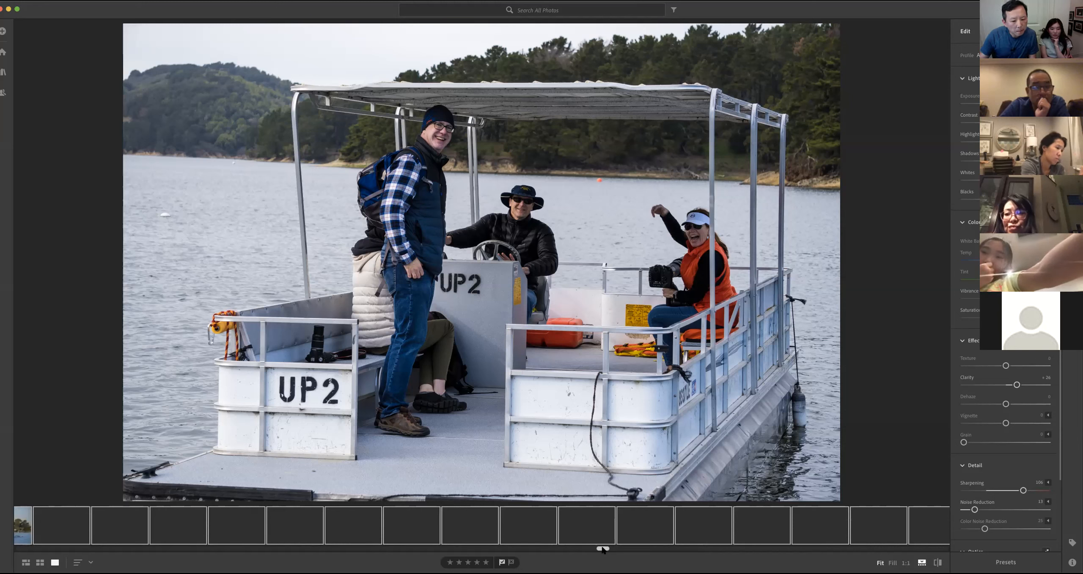
{"action": "scroll", "coordinate": [603, 549], "scroll_direction": "right", "scroll_amount": 1}
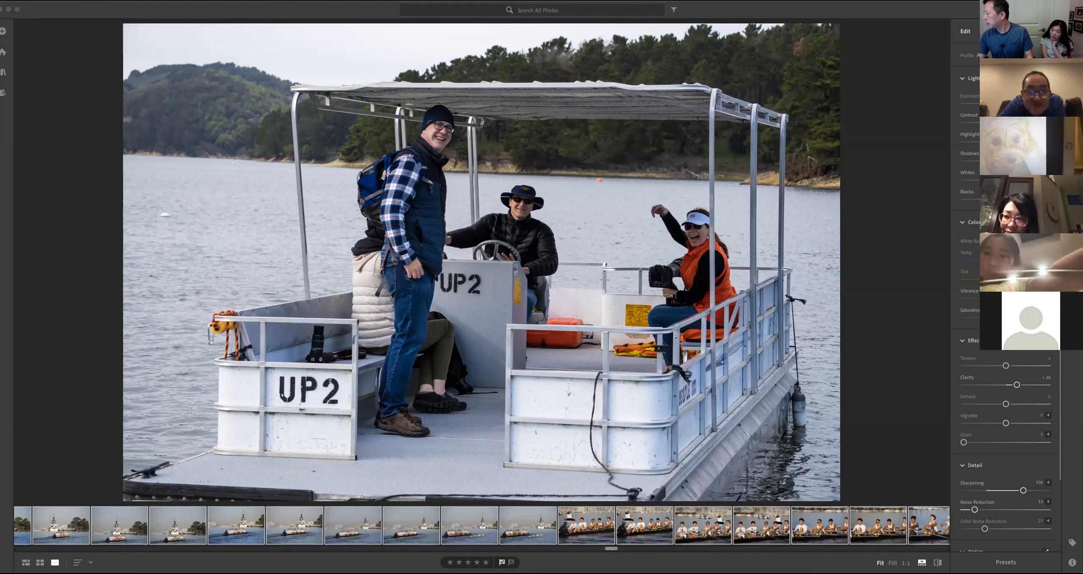
Step: Try to add the raw photo DSC04396 copy.ARW from the 2020 spain-france folder to the library
{"action": "left_click", "coordinate": [39, 4]}
{"action": "mouse_move", "coordinate": [86, 1]}
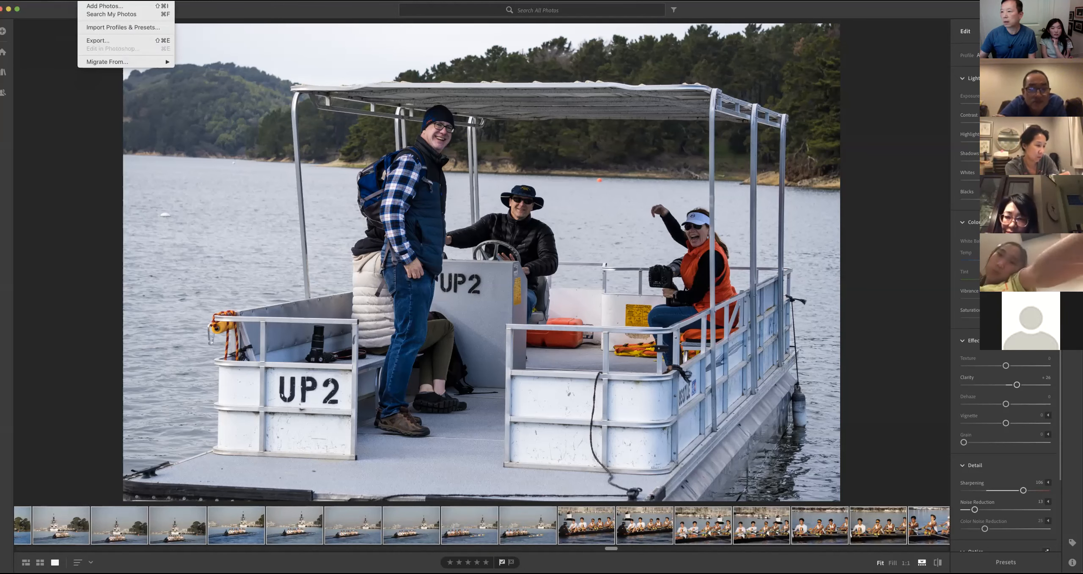
{"action": "key", "text": "shift+super+i"}
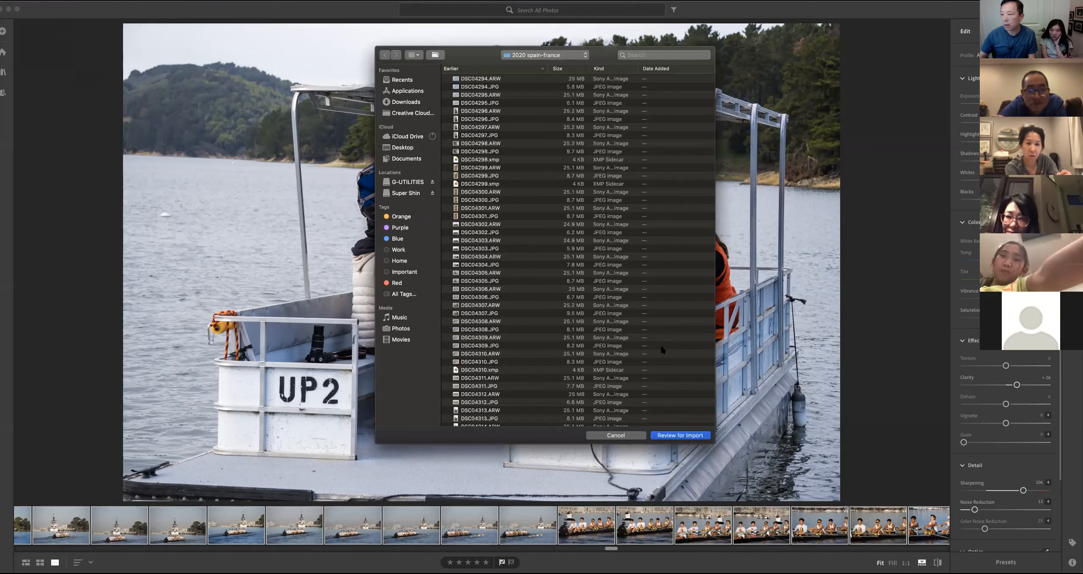
{"action": "scroll", "coordinate": [662, 350], "scroll_direction": "down", "scroll_amount": 10}
{"action": "scroll", "coordinate": [646, 259], "scroll_direction": "down", "scroll_amount": 20}
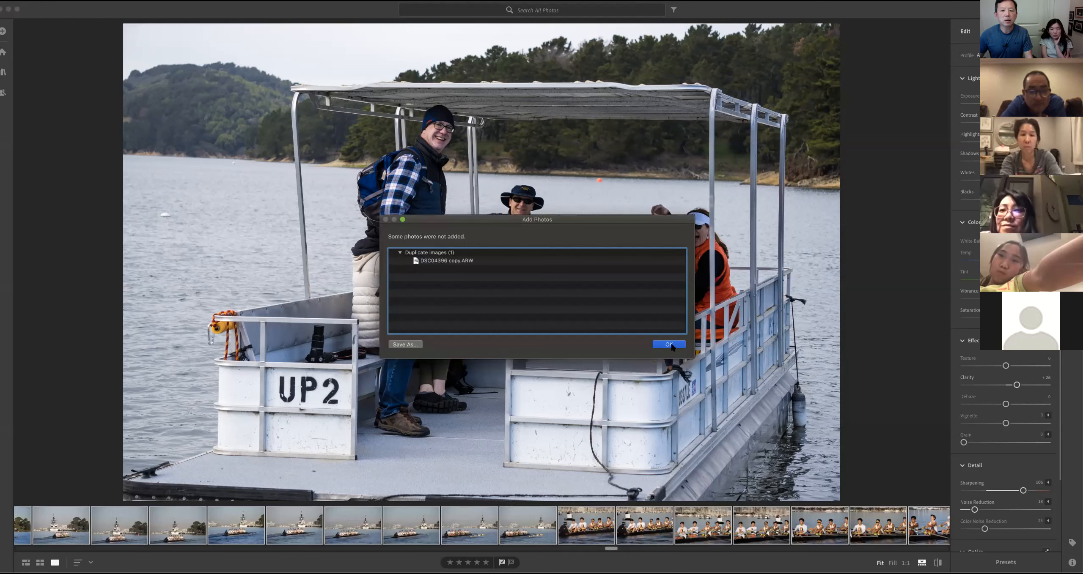
{"action": "left_click", "coordinate": [669, 344]}
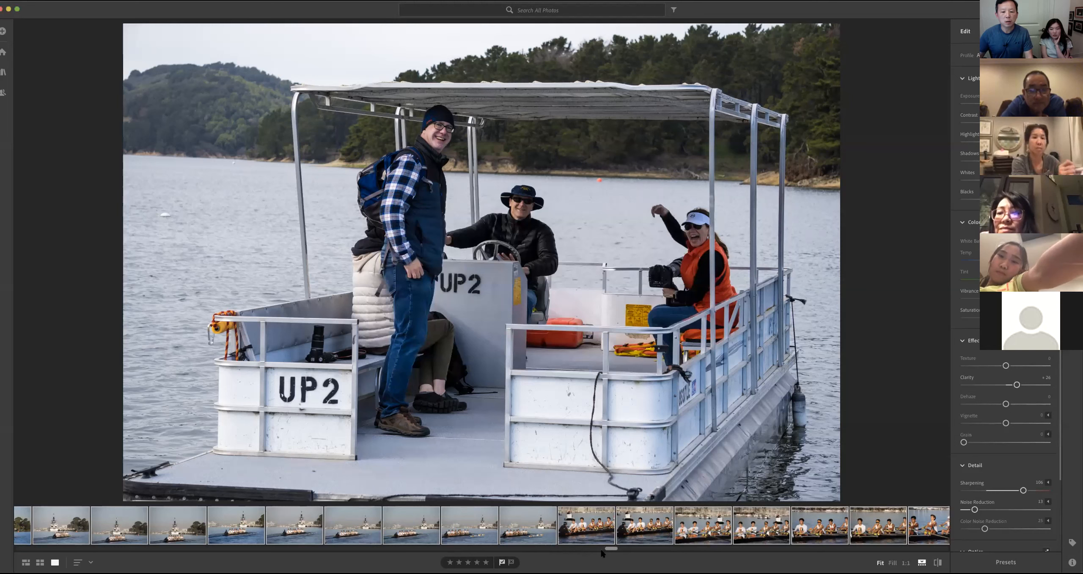
Step: Look through the end of the filmstrip and the recent albums and imports on the home page
{"action": "left_click_drag", "start_coordinate": [611, 549], "coordinate": [28, 552]}
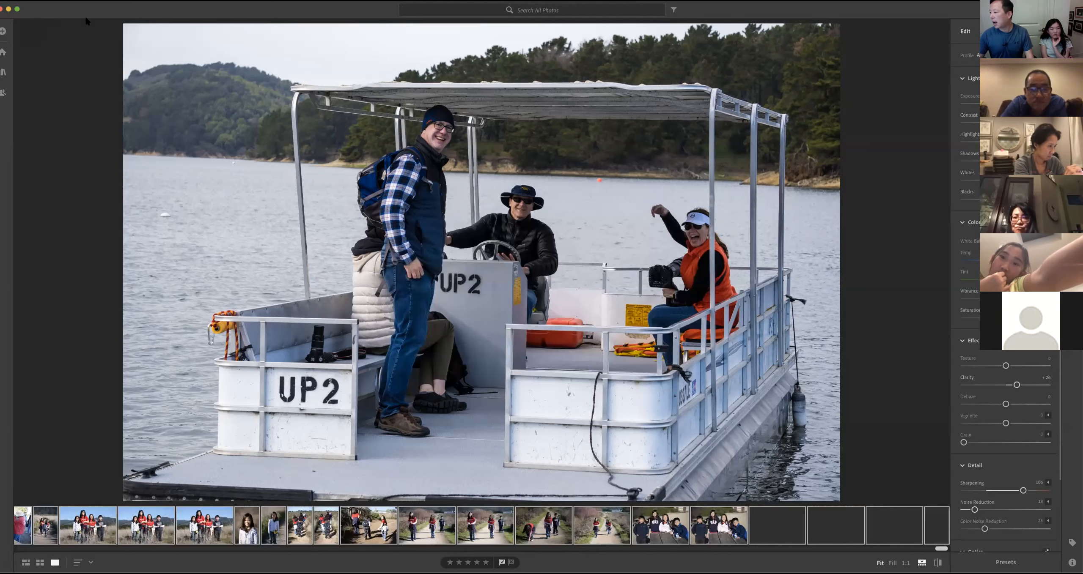
{"action": "left_click_drag", "start_coordinate": [63, 9], "coordinate": [72, 10]}
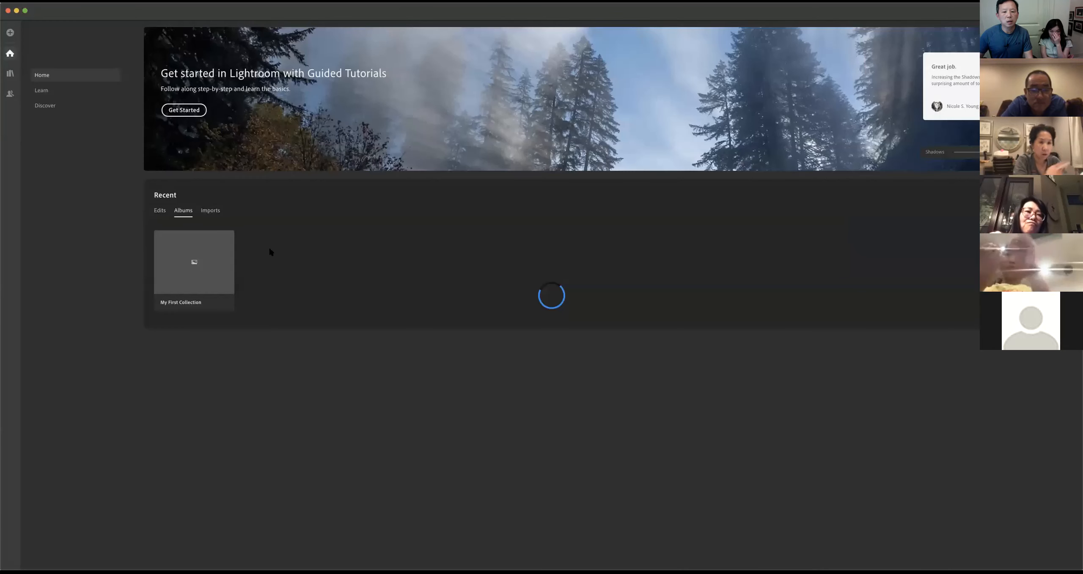
{"action": "scroll", "coordinate": [271, 252], "scroll_direction": "down", "scroll_amount": 3}
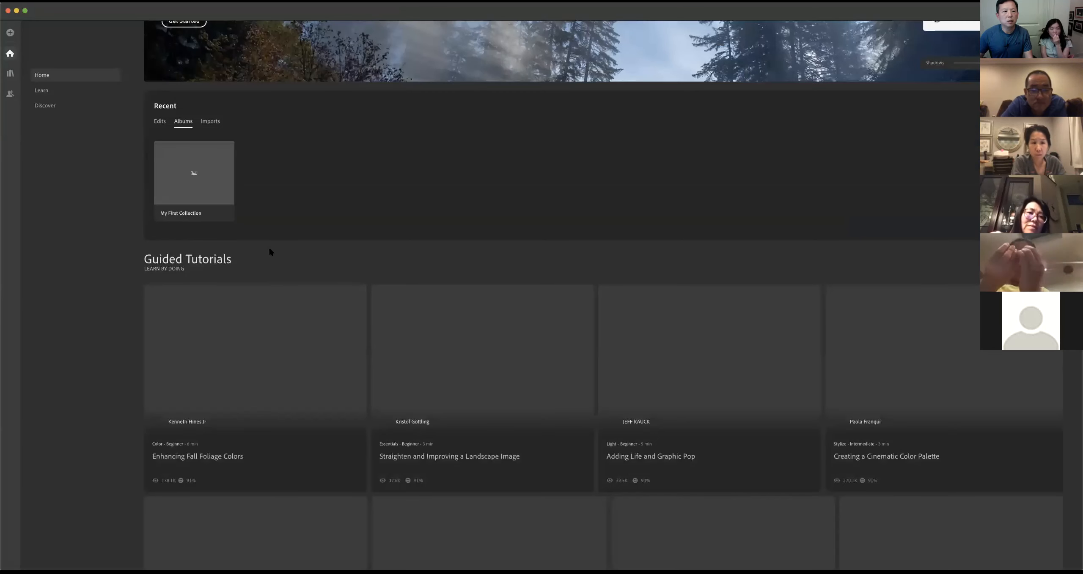
{"action": "scroll", "coordinate": [271, 252], "scroll_direction": "up", "scroll_amount": 3}
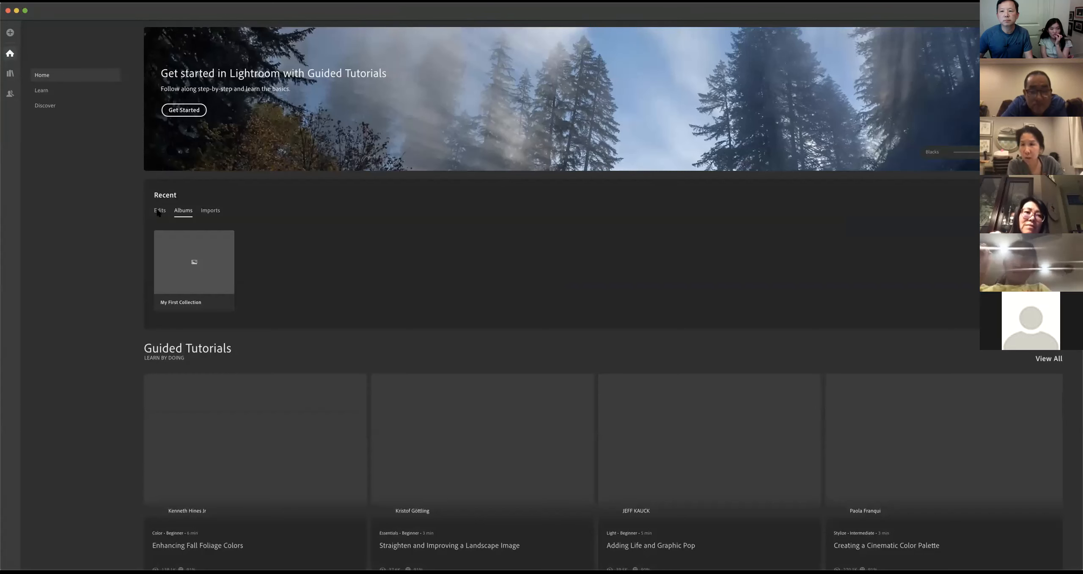
{"action": "left_click", "coordinate": [11, 74]}
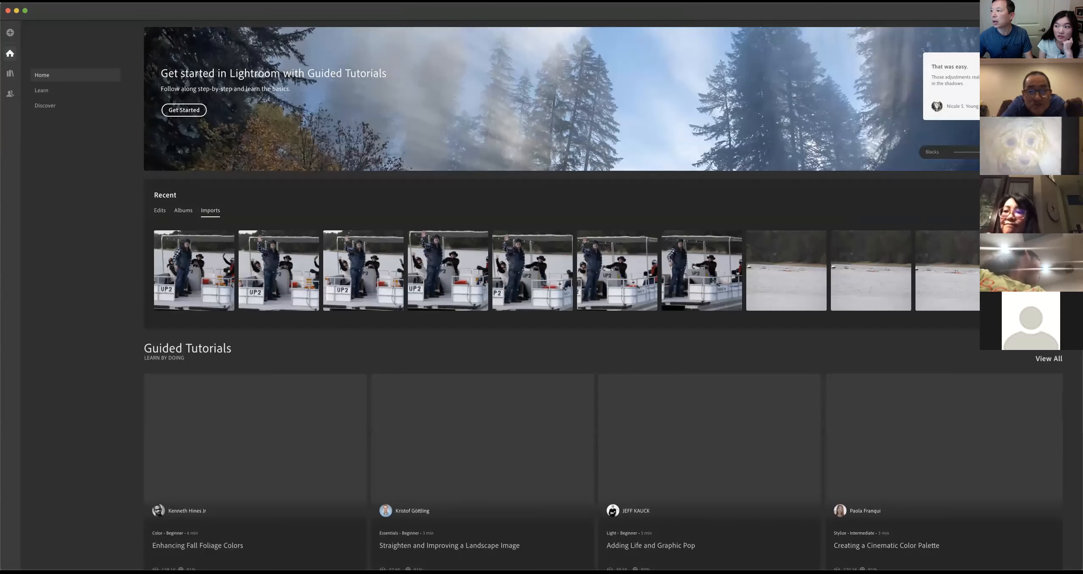
Step: Browse the grid of all photos, from the museum and rowing pictures to the campfire portraits, for a photo to edit
{"action": "key", "text": "g"}
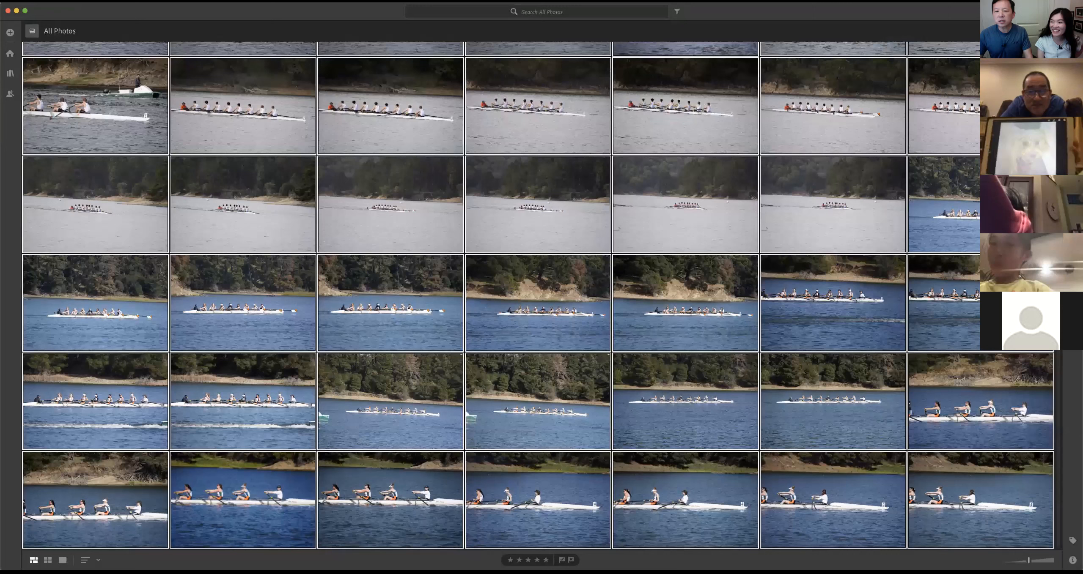
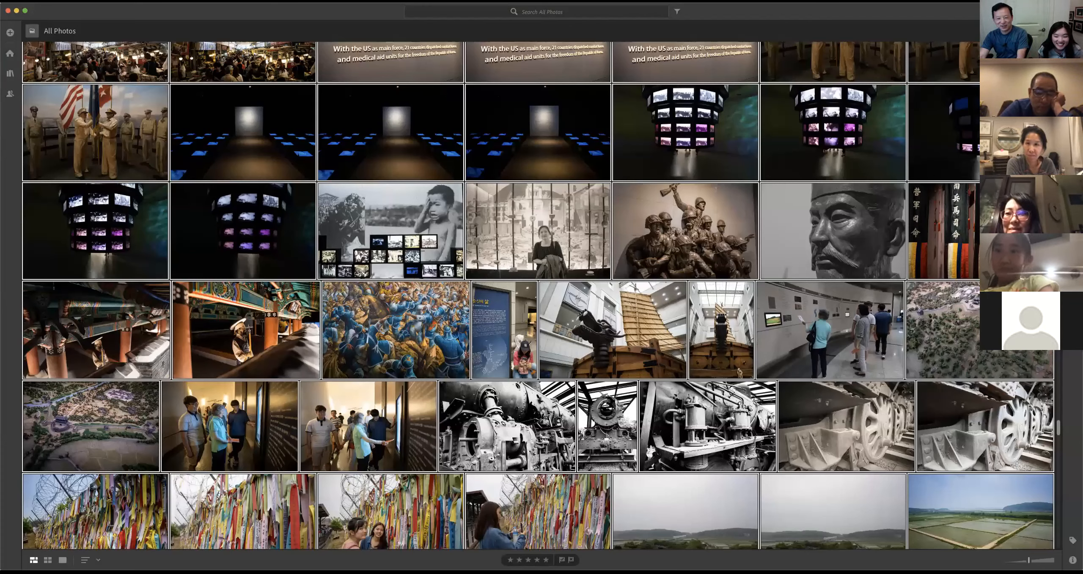
{"action": "key", "text": "d"}
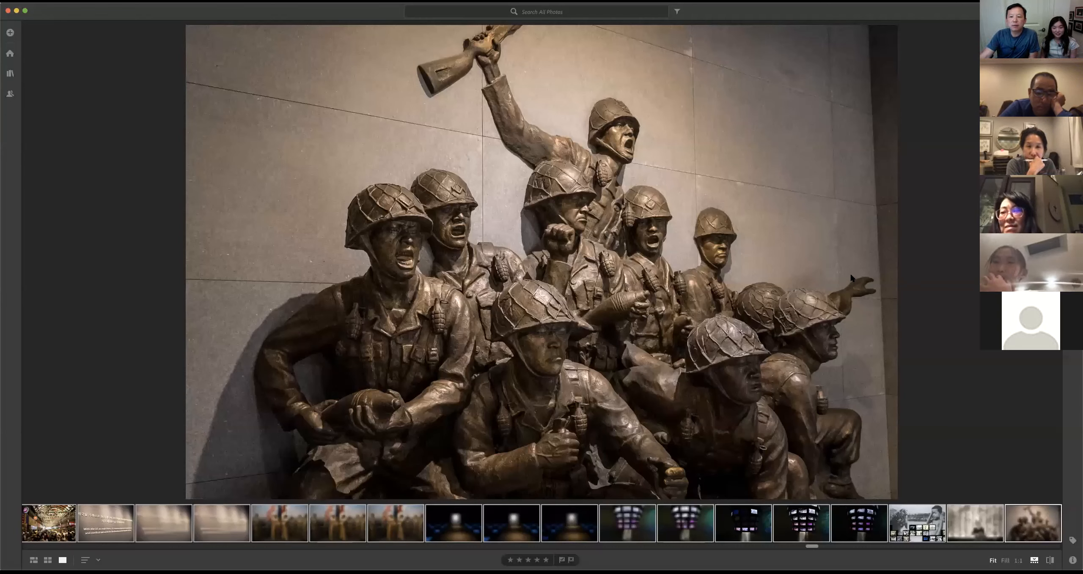
{"action": "key", "text": "g"}
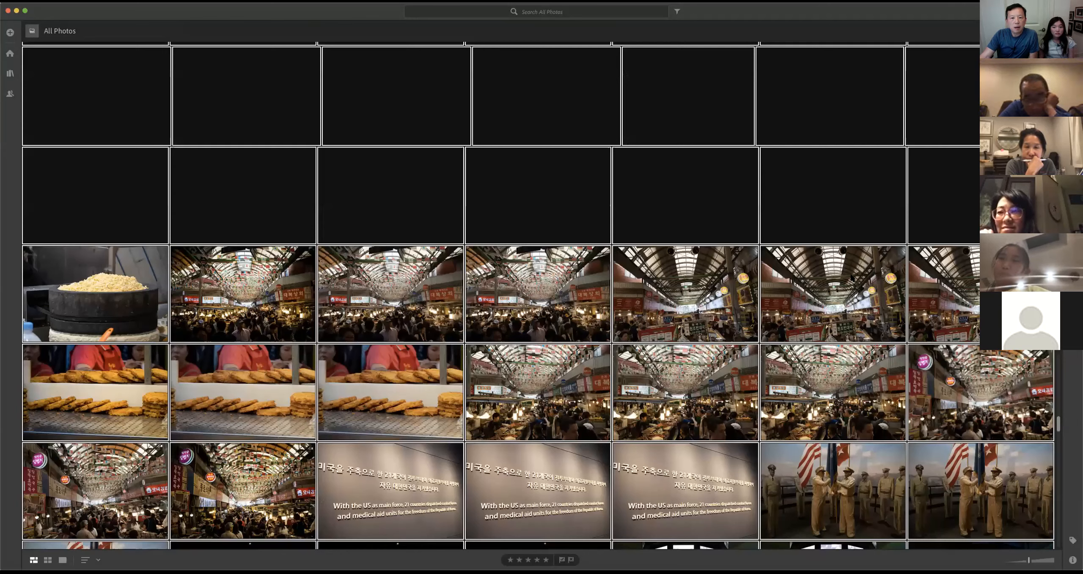
{"action": "scroll", "coordinate": [851, 277], "scroll_direction": "up", "scroll_amount": 10}
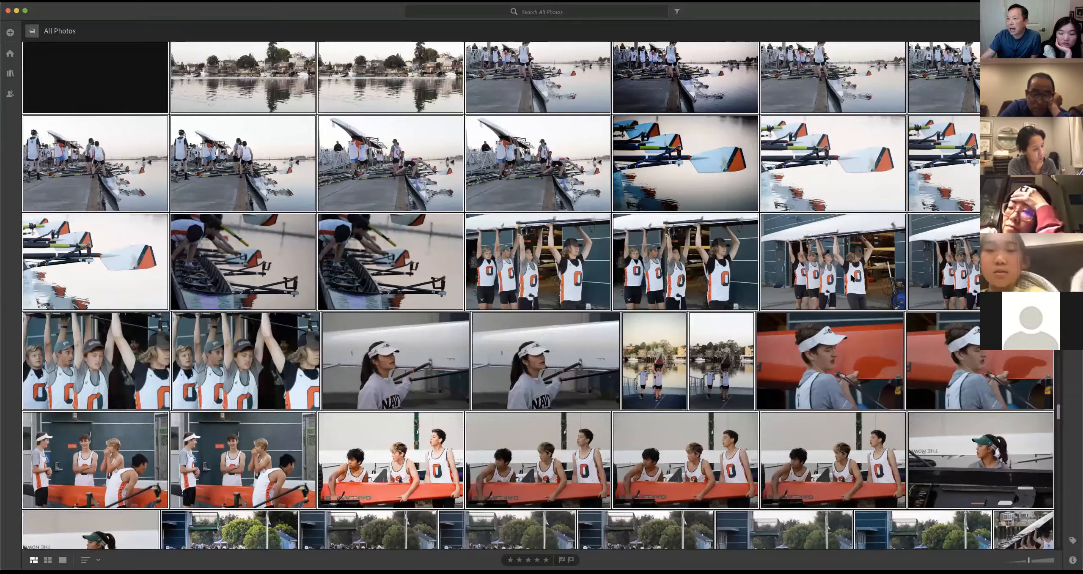
{"action": "scroll", "coordinate": [851, 277], "scroll_direction": "down", "scroll_amount": 5}
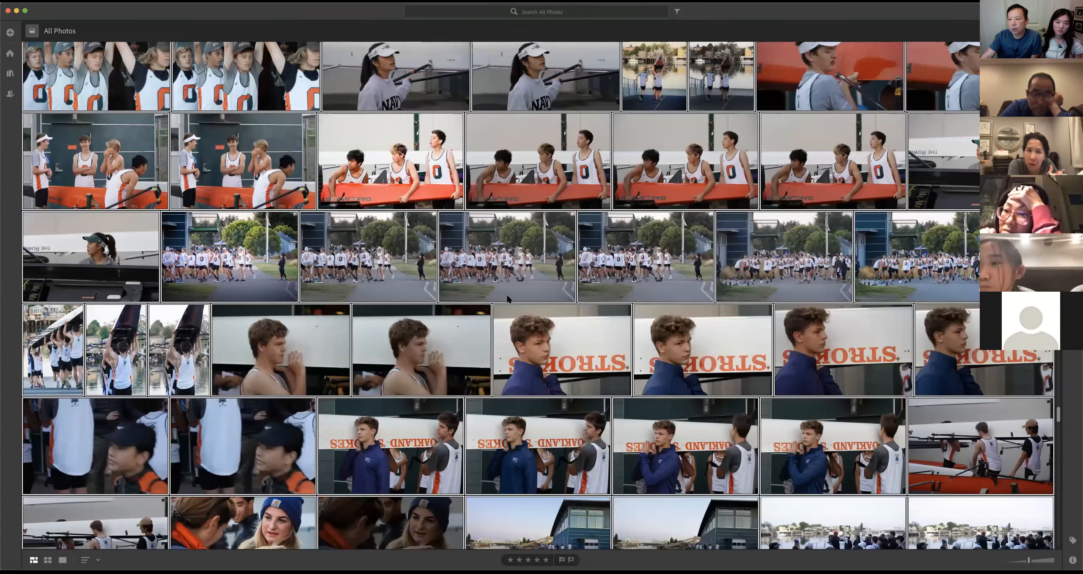
{"action": "scroll", "coordinate": [535, 306], "scroll_direction": "up", "scroll_amount": 20}
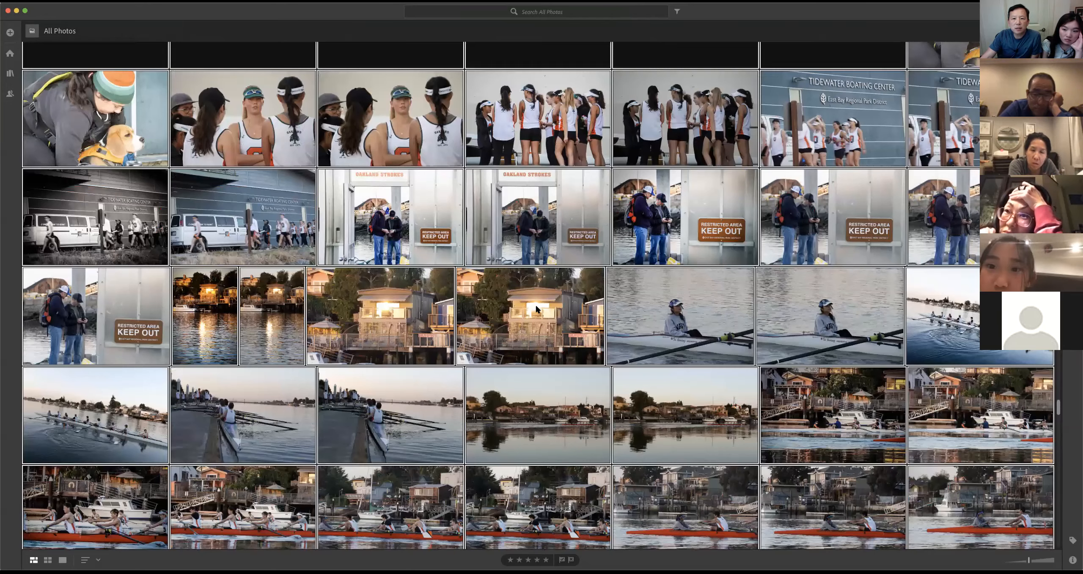
{"action": "scroll", "coordinate": [536, 309], "scroll_direction": "up", "scroll_amount": 15}
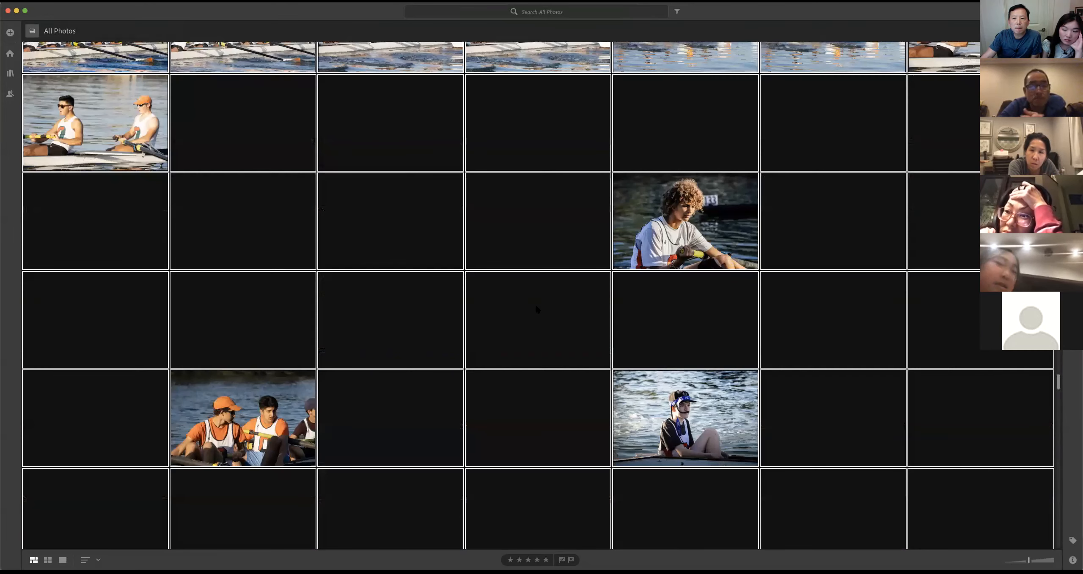
{"action": "scroll", "coordinate": [537, 309], "scroll_direction": "up", "scroll_amount": 5}
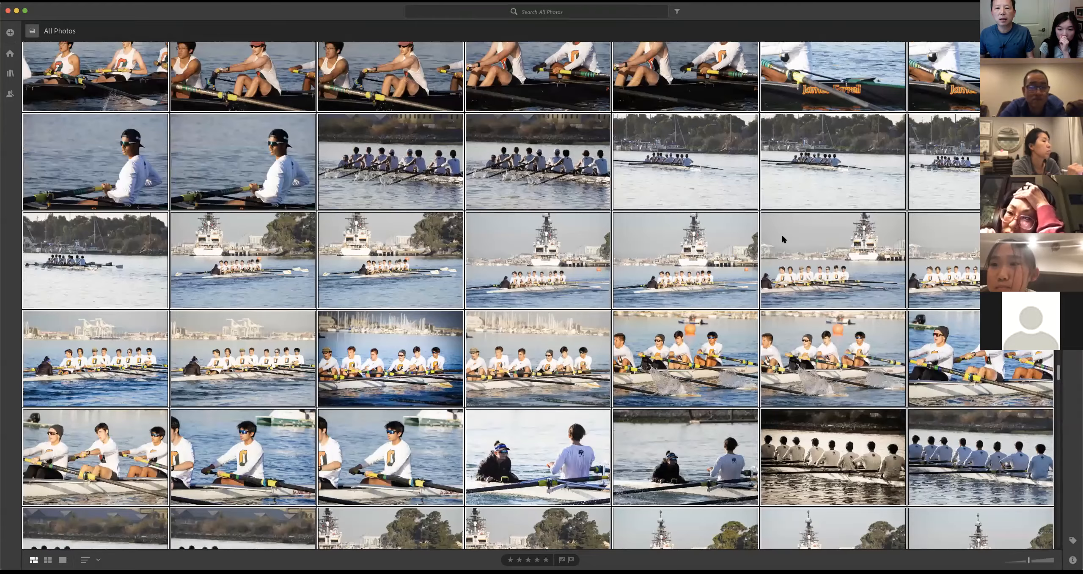
{"action": "left_click_drag", "start_coordinate": [1058, 373], "coordinate": [1059, 326]}
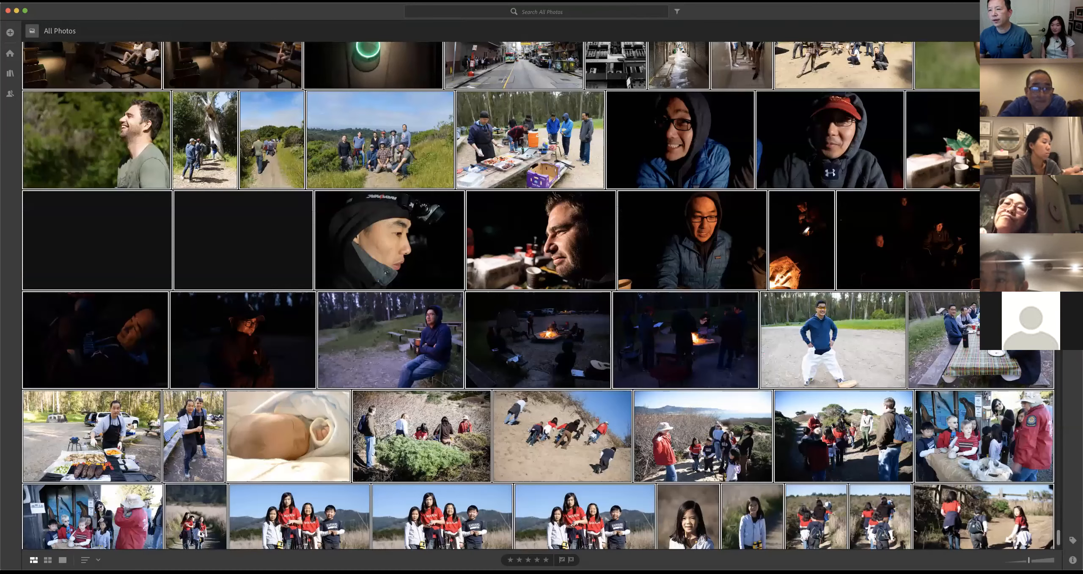
Step: Open the dark campfire profile portrait of the bearded man for editing and make its color temperature slightly cooler
{"action": "double_click", "coordinate": [540, 240]}
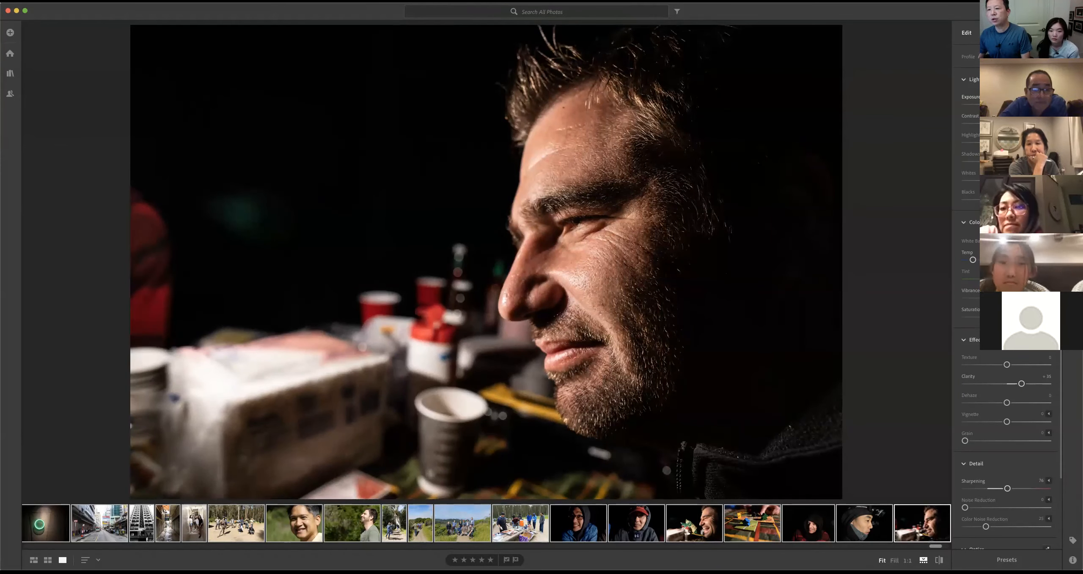
{"action": "left_click_drag", "start_coordinate": [973, 260], "coordinate": [975, 260]}
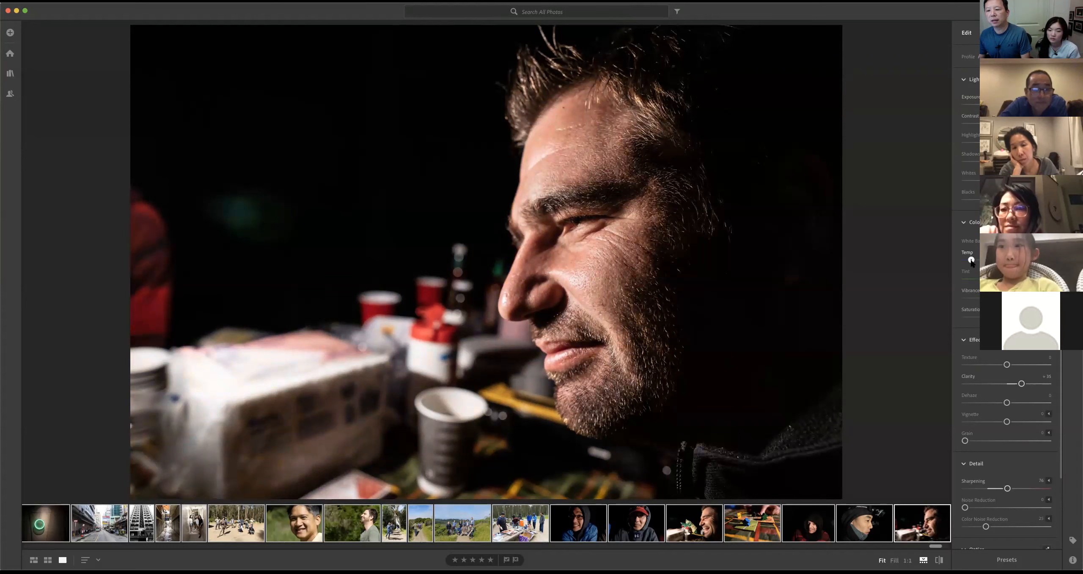
{"action": "scroll", "coordinate": [1007, 508], "scroll_direction": "down", "scroll_amount": 4}
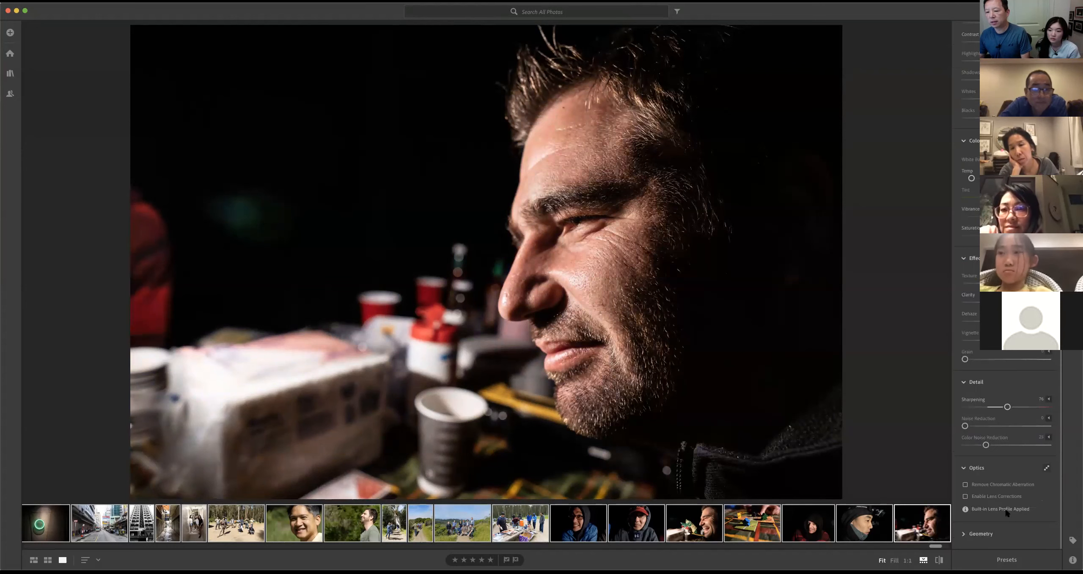
Step: Preview Landscape Sleeklens presets such as B&WHighCont1, ClassicBright3 and Vintage5 on the profile portrait
{"action": "left_click", "coordinate": [1009, 561]}
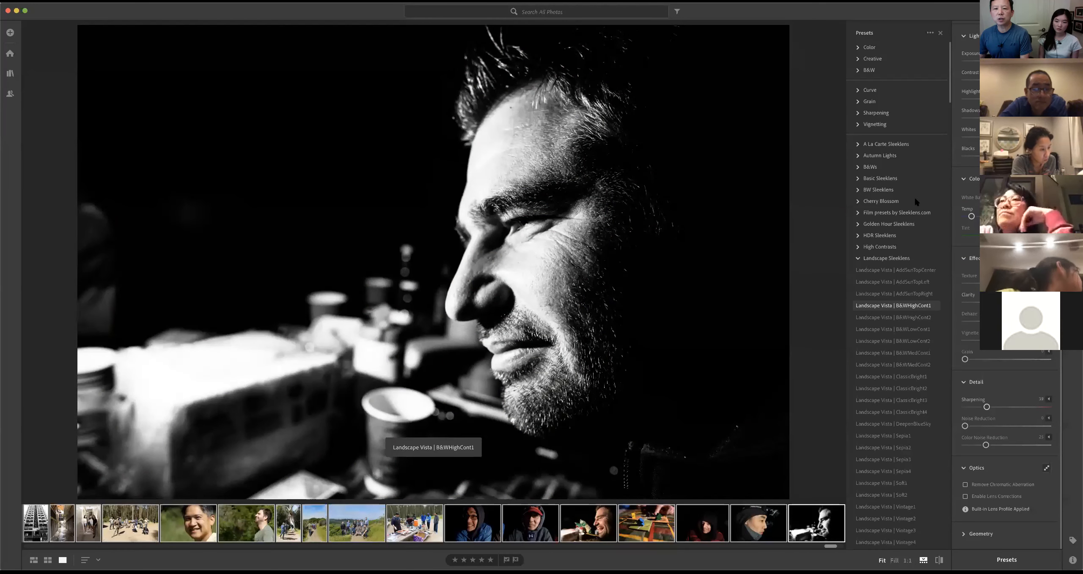
{"action": "scroll", "coordinate": [914, 202], "scroll_direction": "down", "scroll_amount": 3}
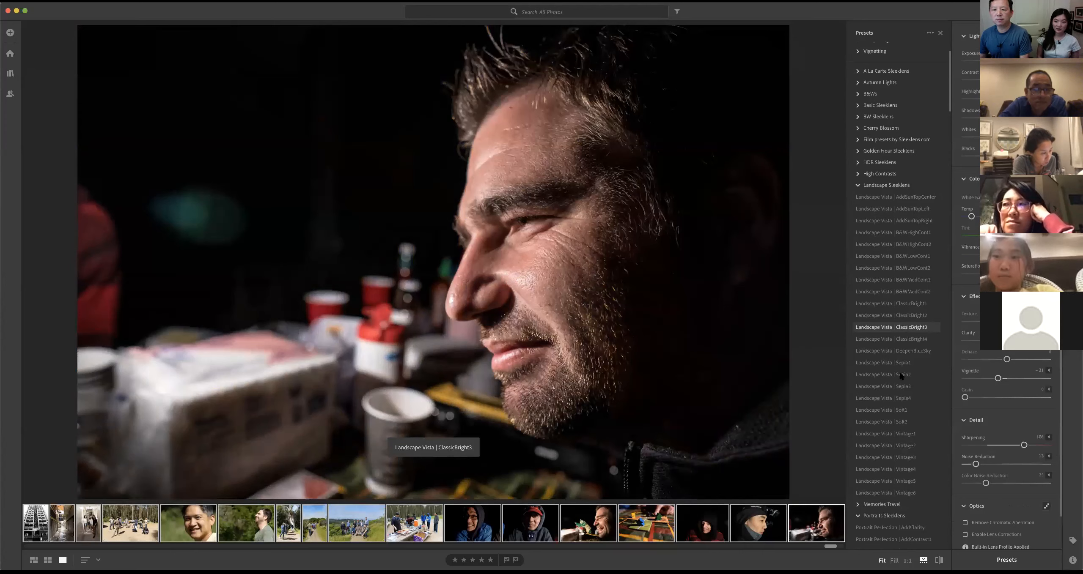
{"action": "scroll", "coordinate": [884, 387], "scroll_direction": "down", "scroll_amount": 3}
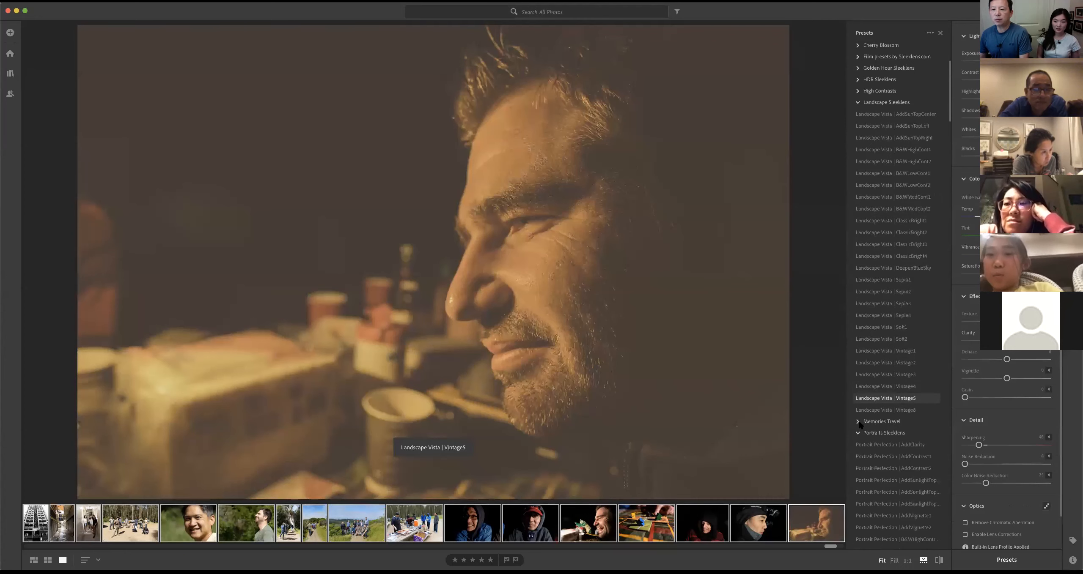
Step: Expand the Memories Travel presets, preview looks such as Fiji and Hawaii on the portrait, and look through the remaining preset groups
{"action": "left_click", "coordinate": [857, 422]}
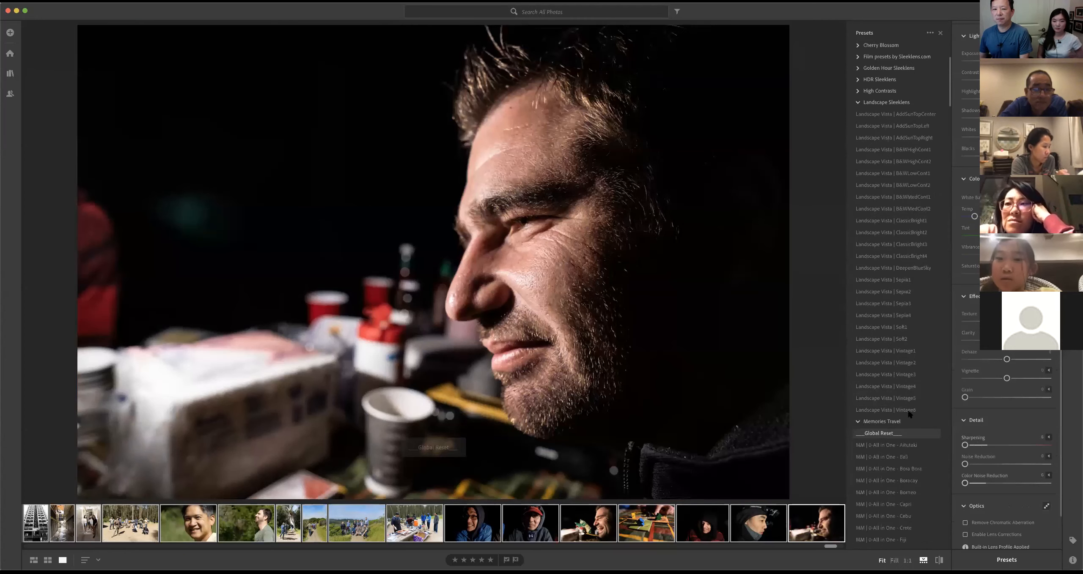
{"action": "scroll", "coordinate": [909, 414], "scroll_direction": "down", "scroll_amount": 6}
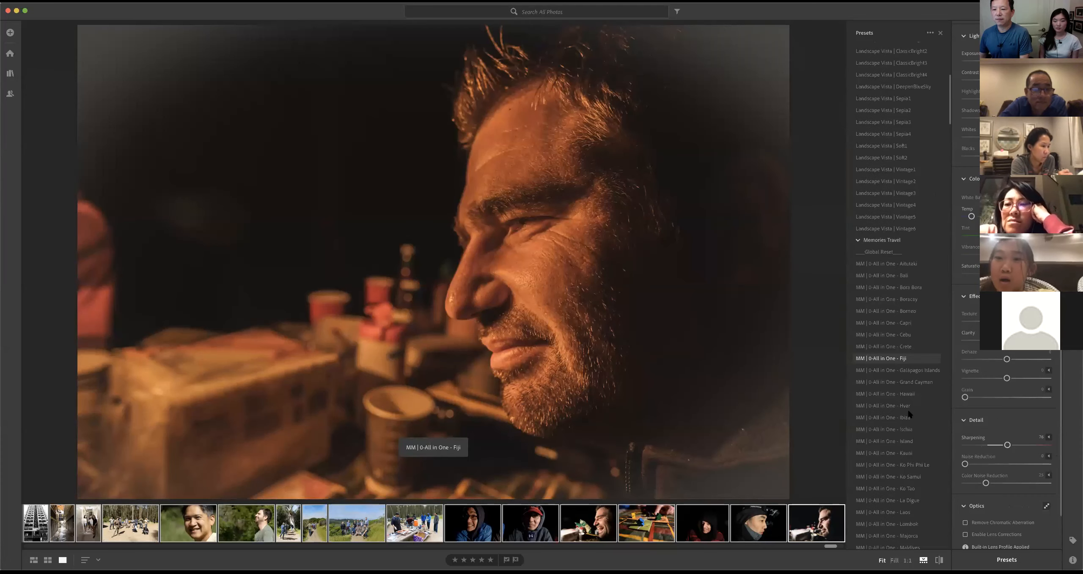
{"action": "scroll", "coordinate": [910, 359], "scroll_direction": "down", "scroll_amount": 2}
{"action": "left_click", "coordinate": [910, 358]}
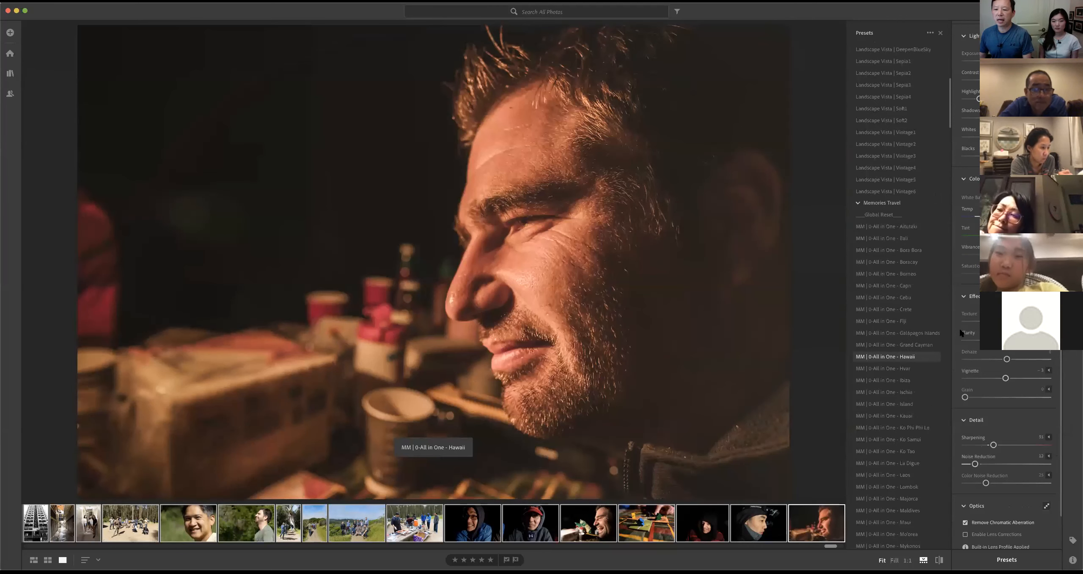
{"action": "left_click", "coordinate": [896, 344]}
{"action": "scroll", "coordinate": [895, 393], "scroll_direction": "down", "scroll_amount": 4}
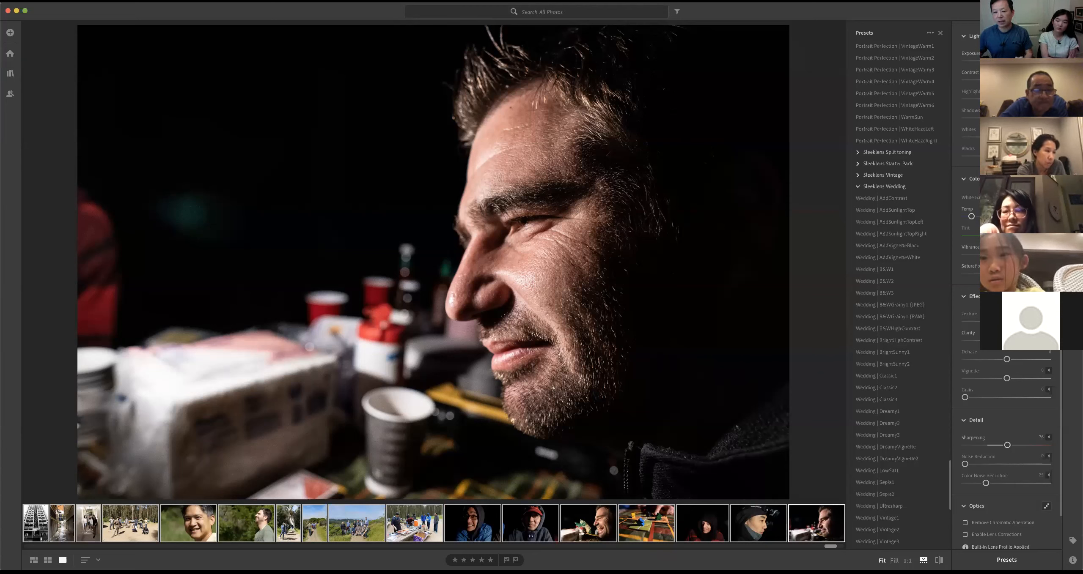
Step: Switch to the hooded man's portrait and preview the Sleeklens Wedding presets AddSunlightTopRight, AddVignetteBlack, BrightHighContrast and B&W2 on it
{"action": "left_click", "coordinate": [633, 531]}
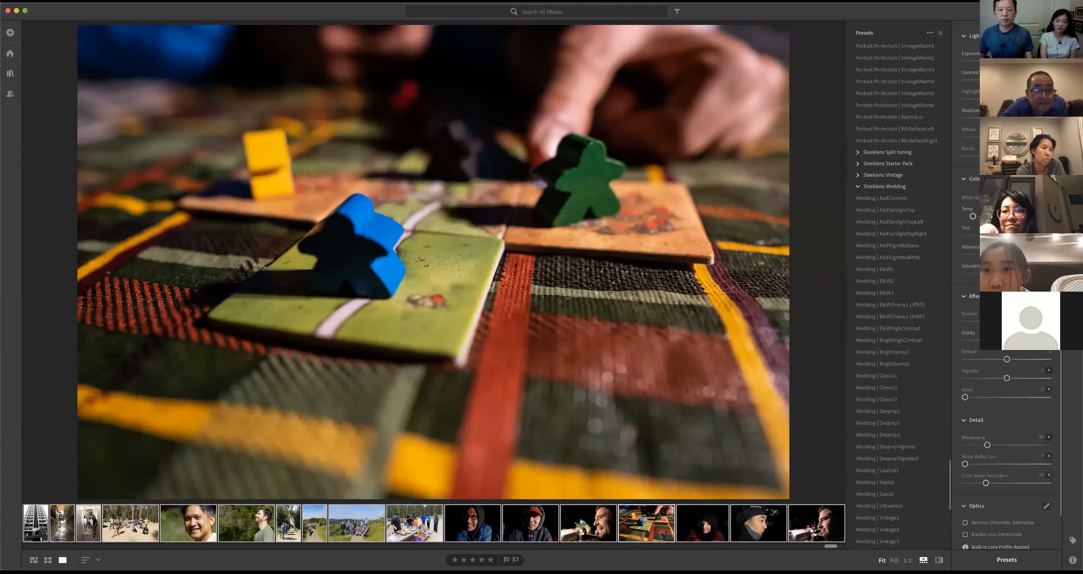
{"action": "key", "text": "Right"}
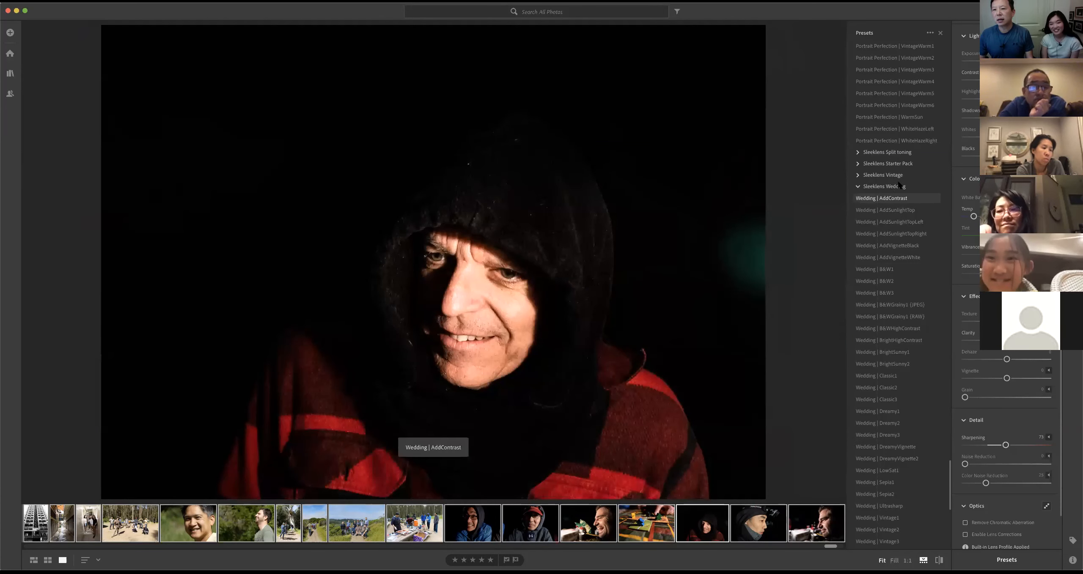
{"action": "left_click", "coordinate": [901, 234]}
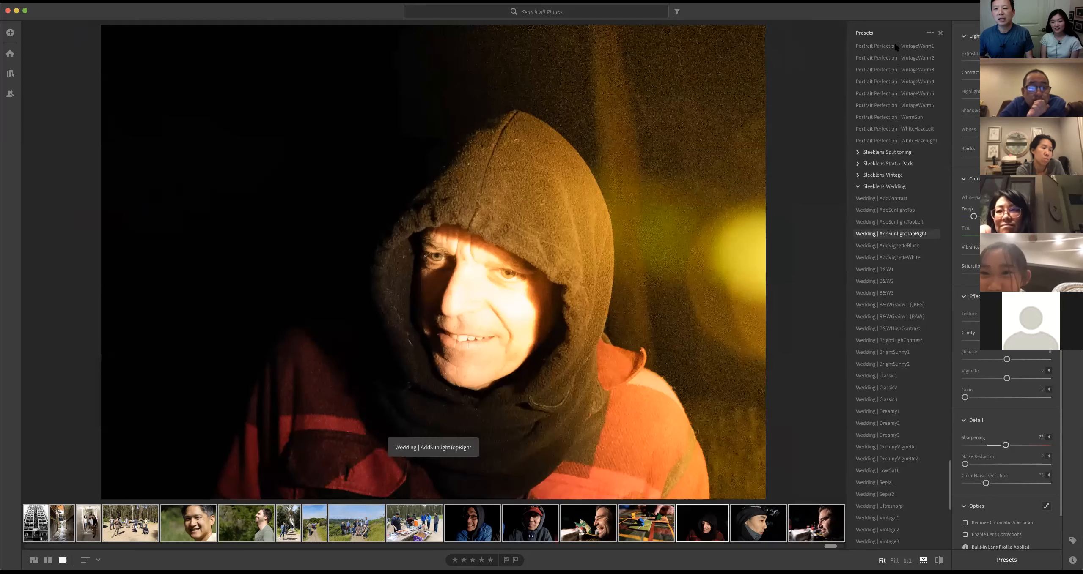
{"action": "left_click", "coordinate": [896, 247]}
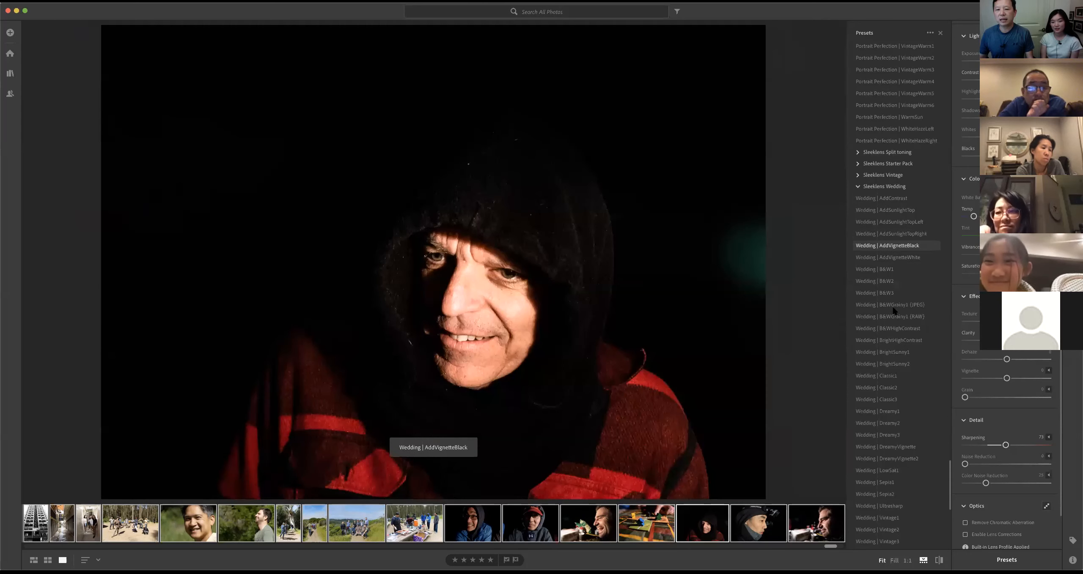
{"action": "left_click", "coordinate": [896, 343]}
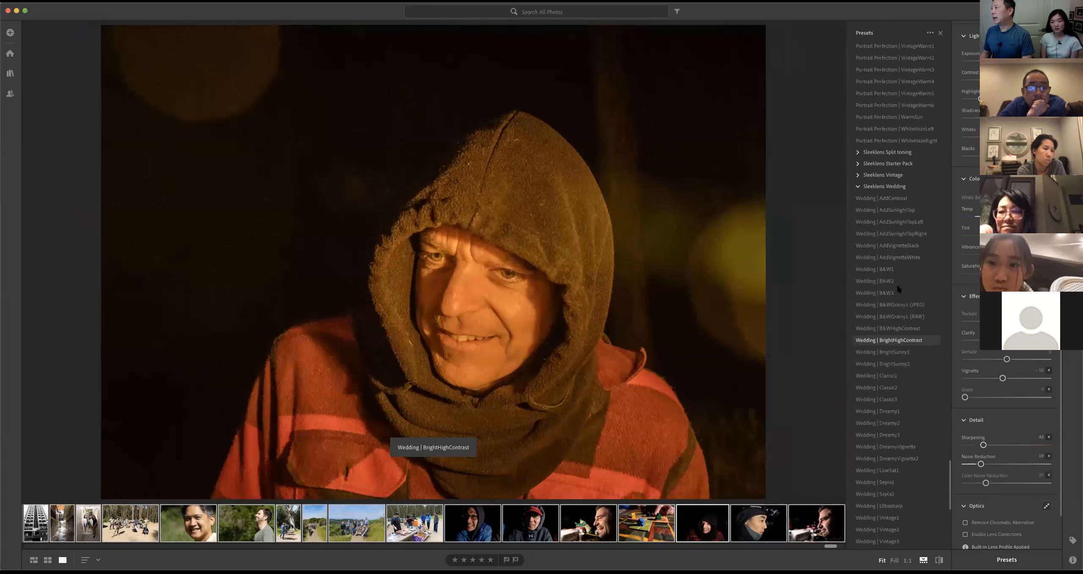
{"action": "left_click", "coordinate": [896, 283]}
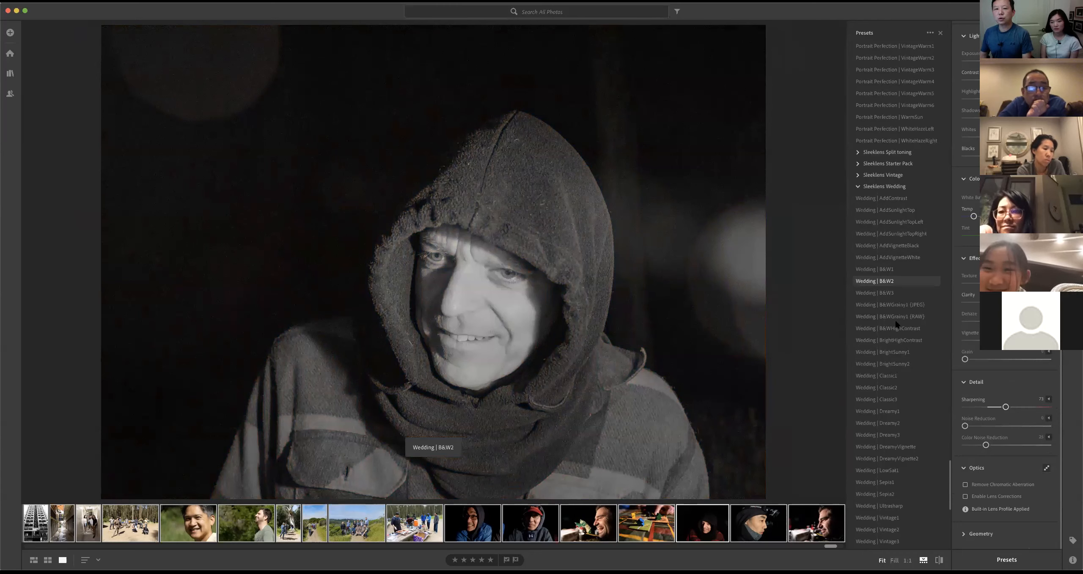
Step: Preview the Wedding BrightSunny1 preset on the hooded man's portrait and browse to the picnic table and campsite group photos
{"action": "left_click", "coordinate": [890, 352]}
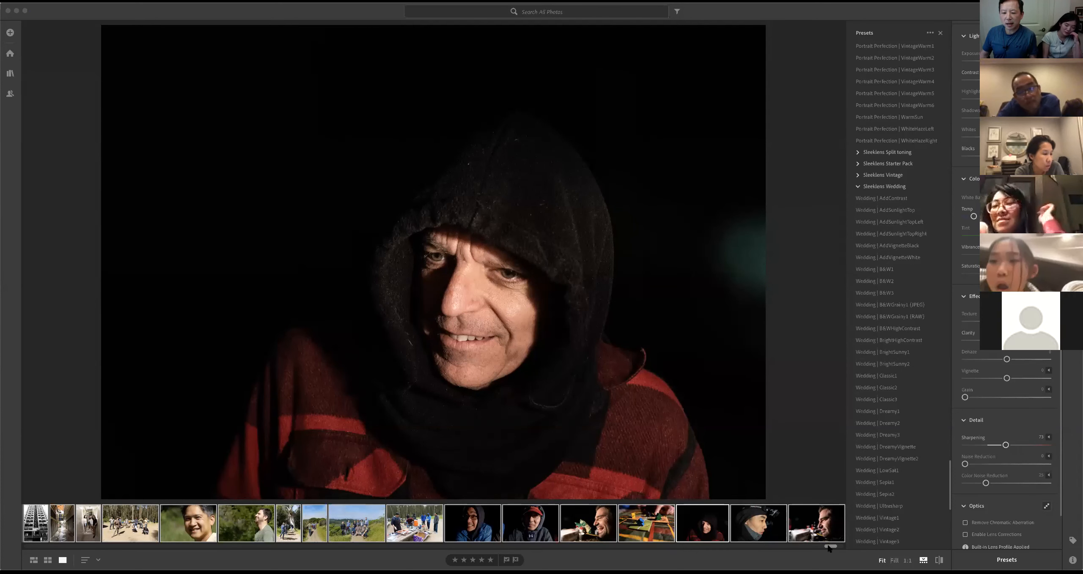
{"action": "left_click_drag", "start_coordinate": [828, 546], "coordinate": [846, 546]}
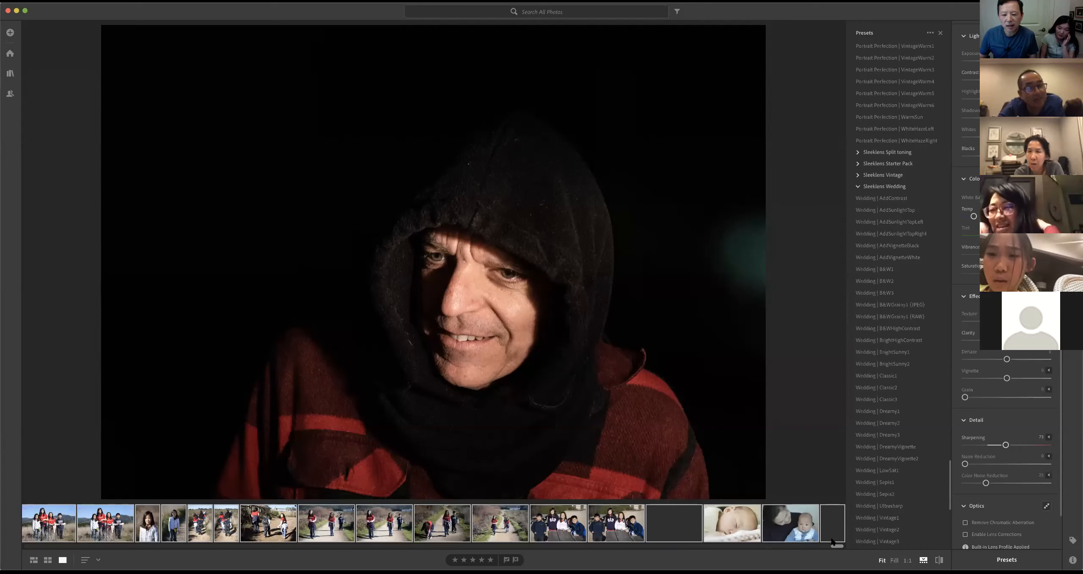
{"action": "left_click_drag", "start_coordinate": [837, 549], "coordinate": [826, 548]}
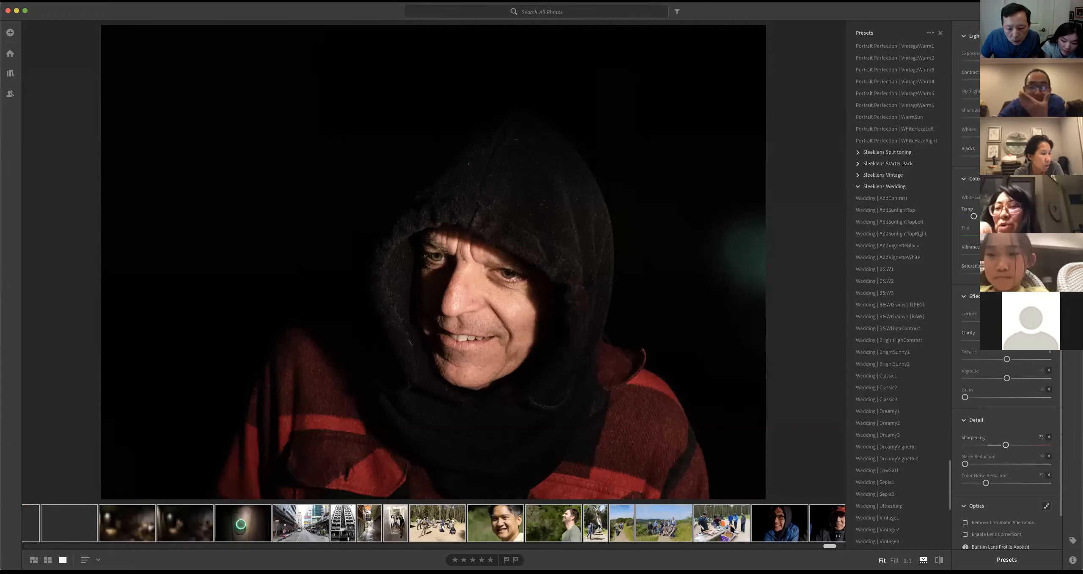
{"action": "left_click", "coordinate": [722, 529]}
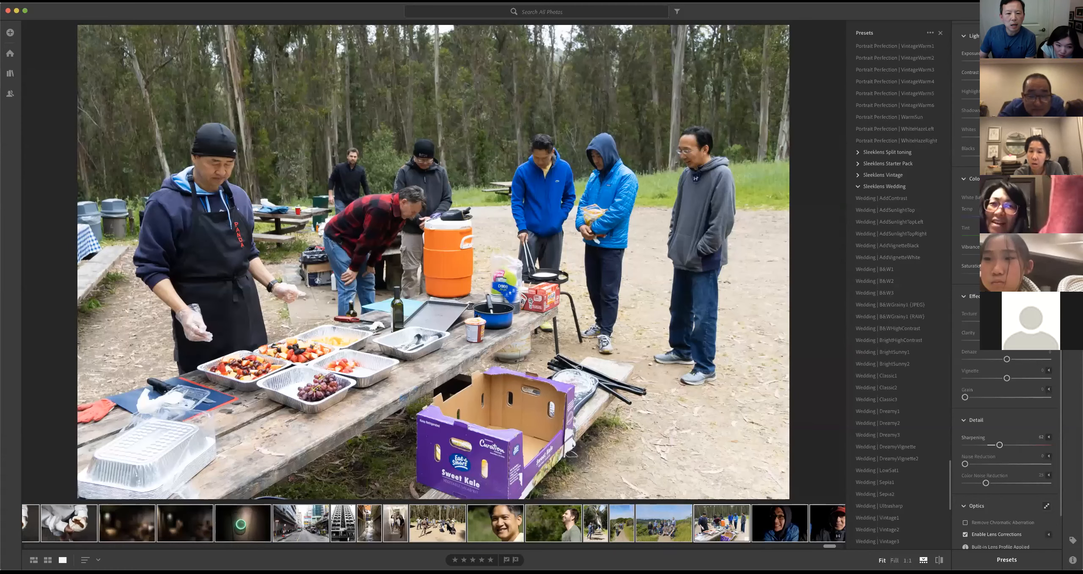
{"action": "left_click", "coordinate": [449, 528]}
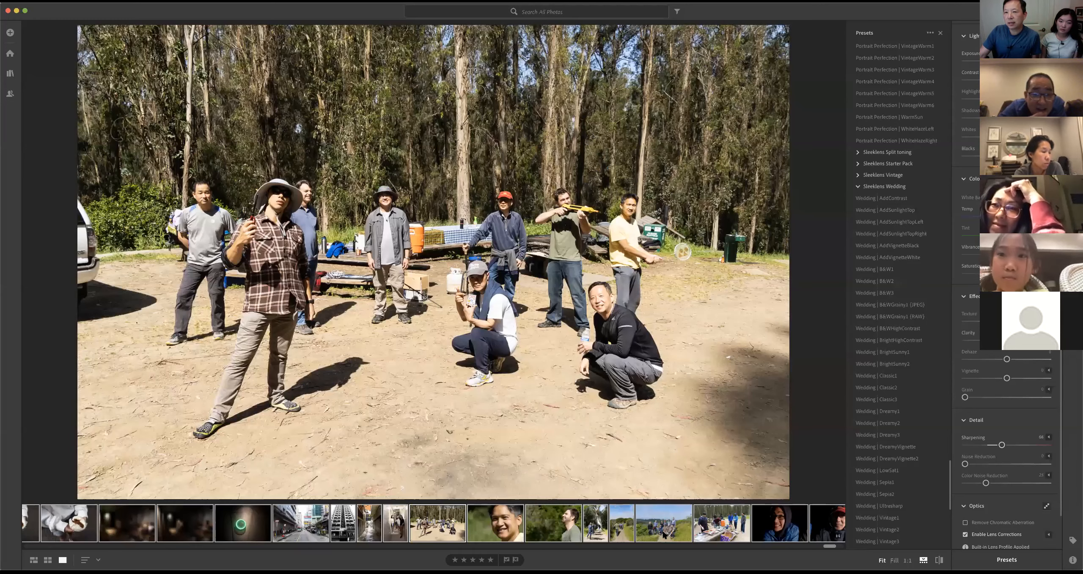
Step: Open the hilltop group photo and preview the Wedding presets B&W2 and B&W3 on it
{"action": "left_click", "coordinate": [664, 535]}
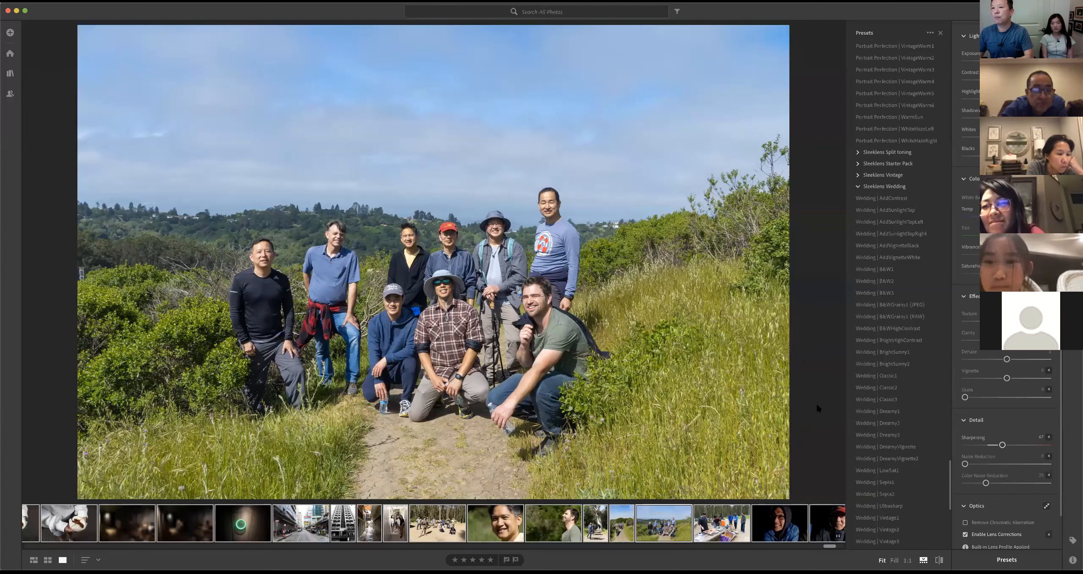
{"action": "left_click", "coordinate": [887, 280]}
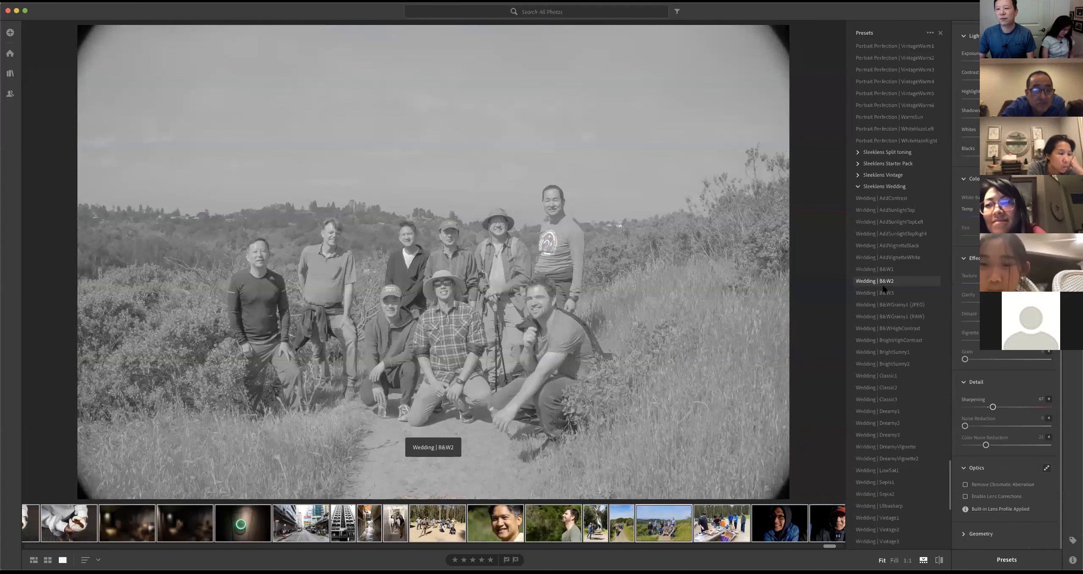
{"action": "left_click", "coordinate": [884, 292]}
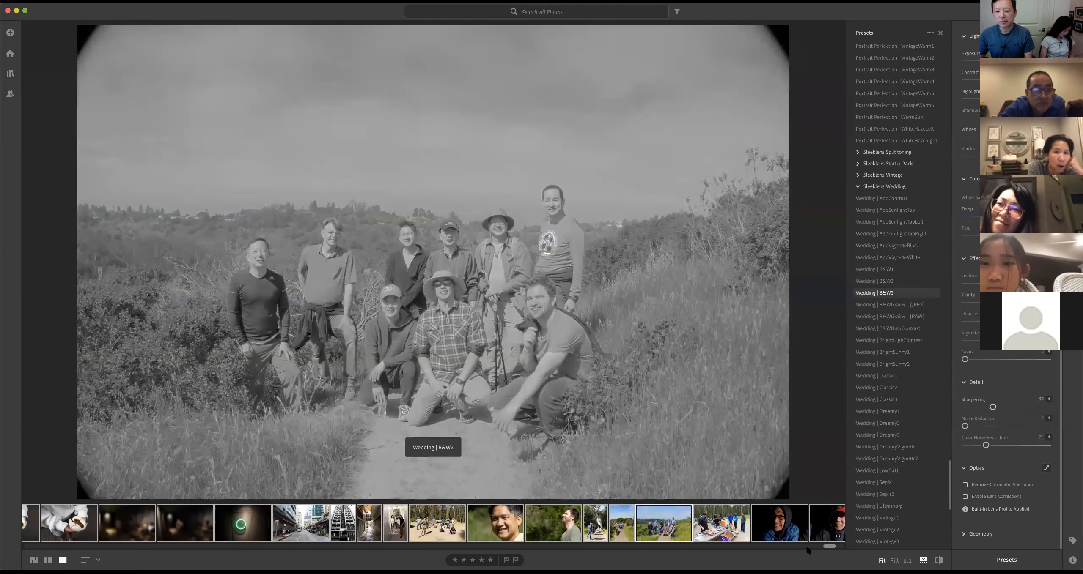
Step: Open the photo of the woman holding a baby and preview Wedding presets AddContrast, AddSunlightTopLeft and Classic3 on it
{"action": "left_click", "coordinate": [842, 546]}
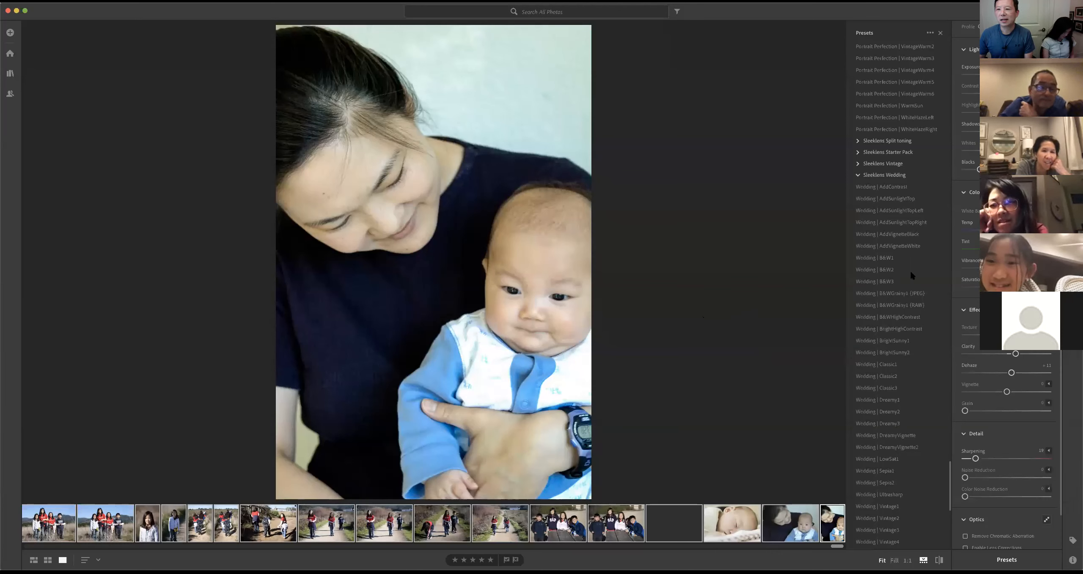
{"action": "left_click", "coordinate": [903, 188]}
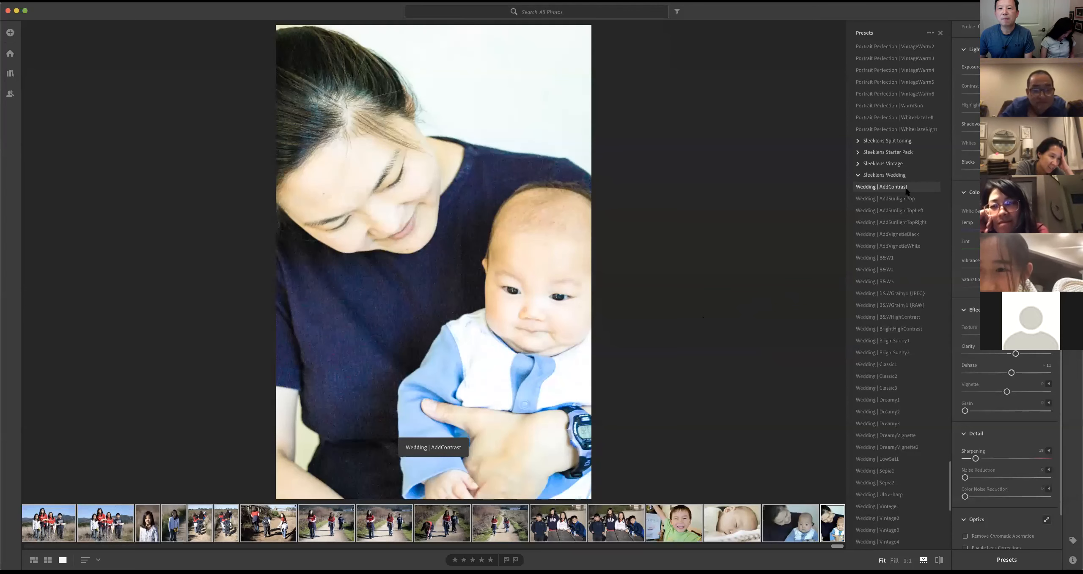
{"action": "left_click", "coordinate": [900, 210]}
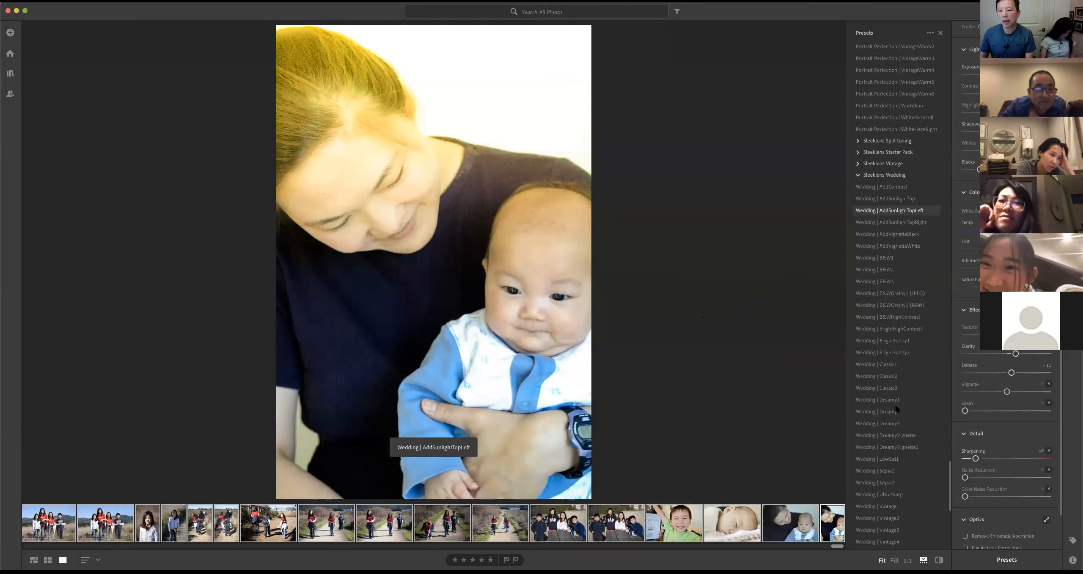
{"action": "left_click", "coordinate": [888, 388]}
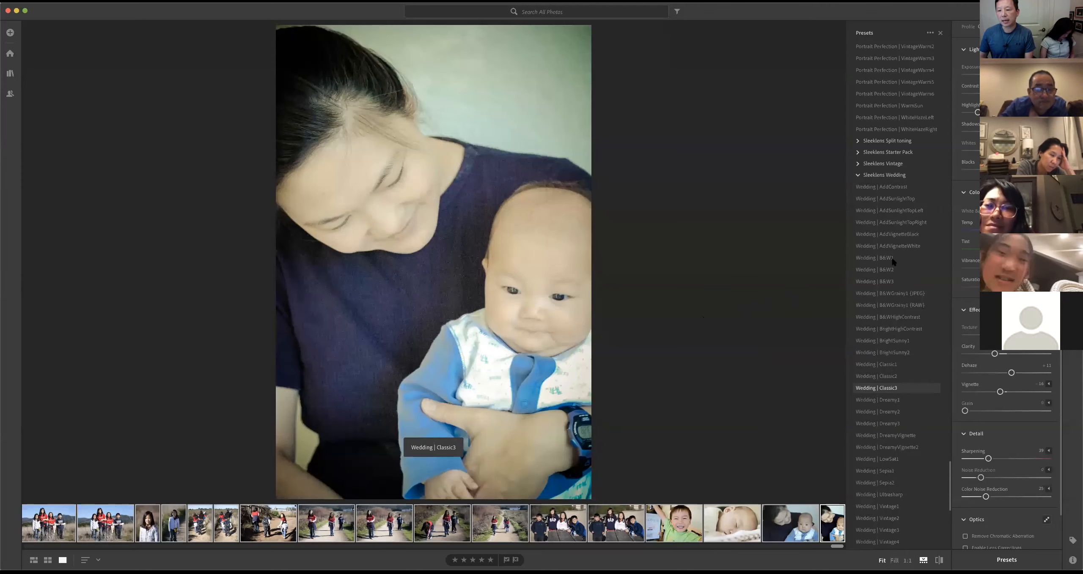
Step: Look through the other preset groups on the baby photo, previewing Wedding Sepia2 and Dreamy3, Portrait Perfection Sepia2 and HDR GrainyFilm
{"action": "scroll", "coordinate": [888, 377], "scroll_direction": "down", "scroll_amount": 5}
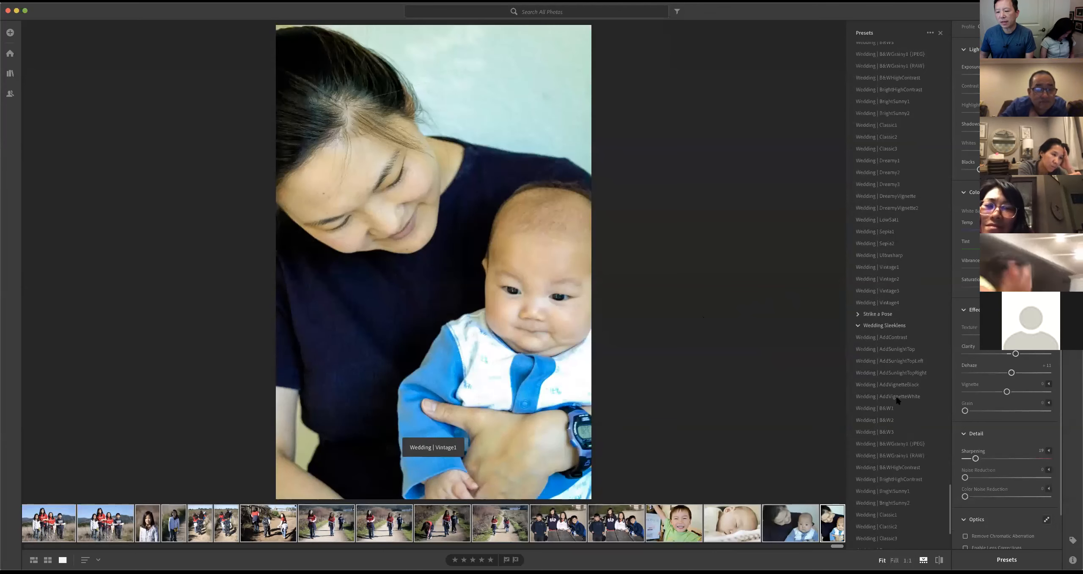
{"action": "scroll", "coordinate": [897, 400], "scroll_direction": "down", "scroll_amount": 3}
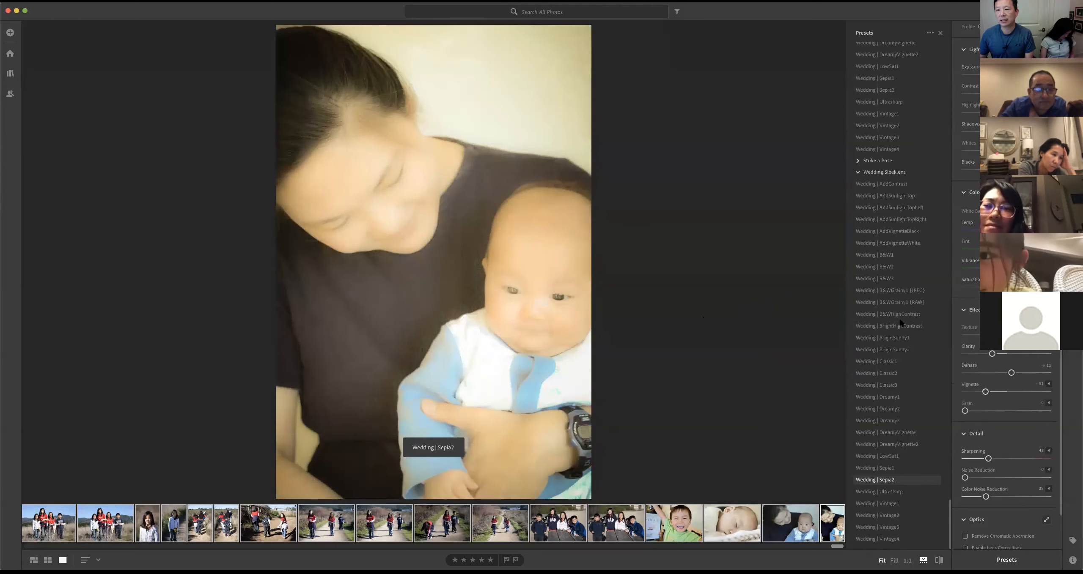
{"action": "scroll", "coordinate": [901, 275], "scroll_direction": "up", "scroll_amount": 8}
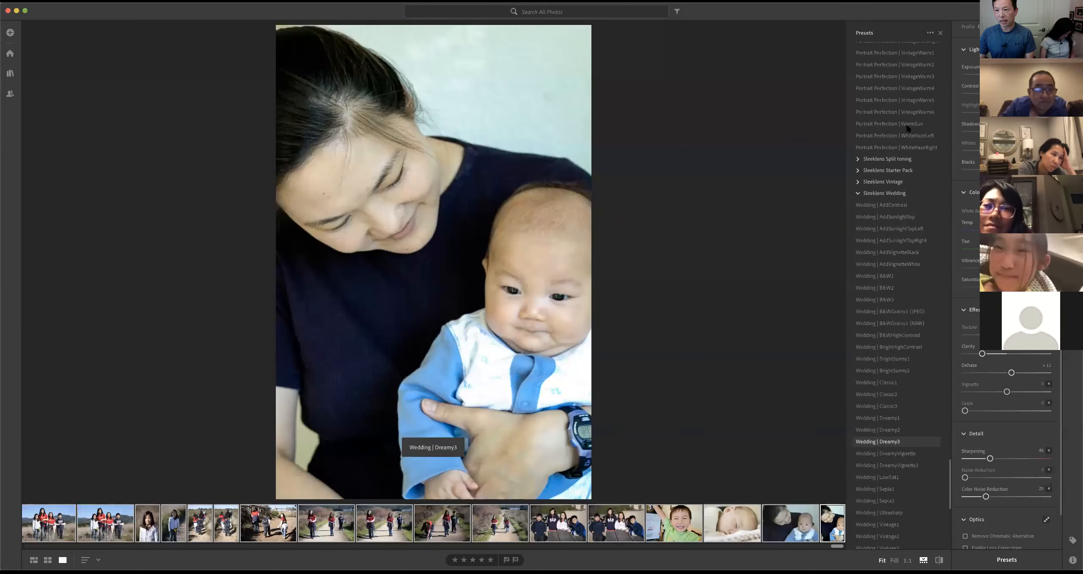
{"action": "scroll", "coordinate": [908, 147], "scroll_direction": "up", "scroll_amount": 4}
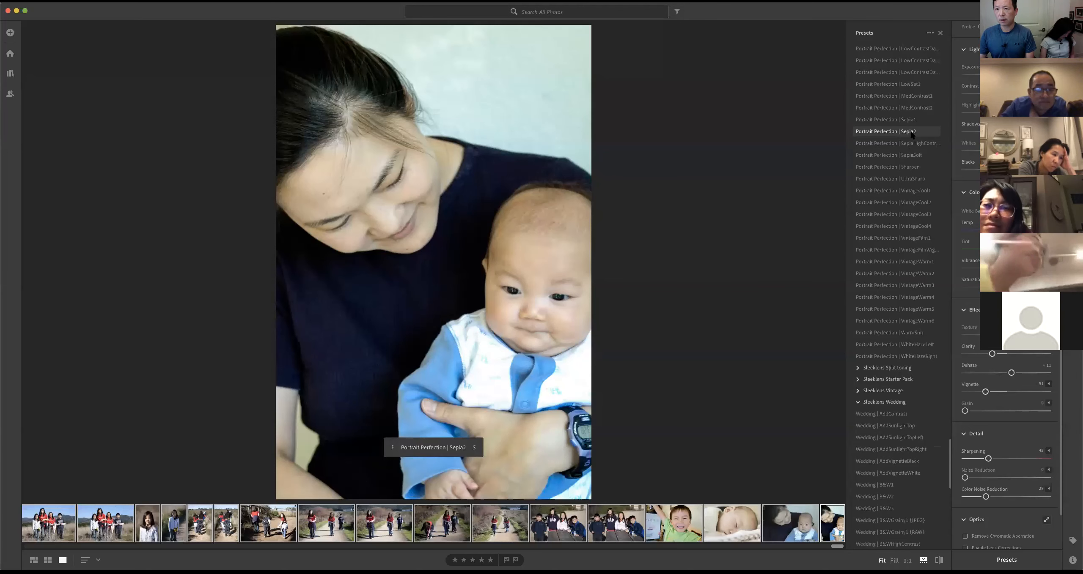
{"action": "scroll", "coordinate": [905, 140], "scroll_direction": "up", "scroll_amount": 10}
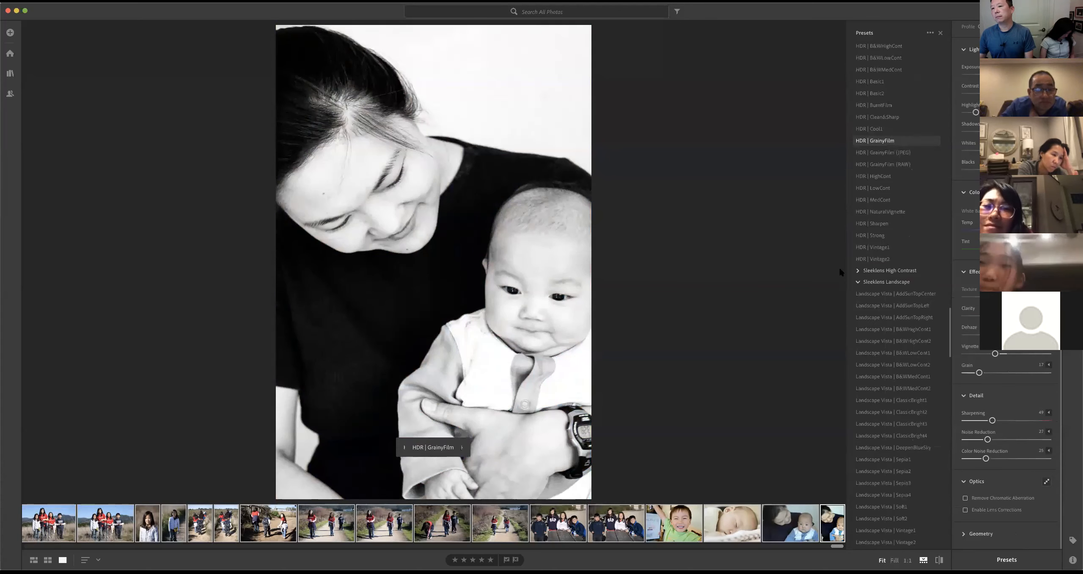
{"action": "scroll", "coordinate": [896, 141], "scroll_direction": "up", "scroll_amount": 10}
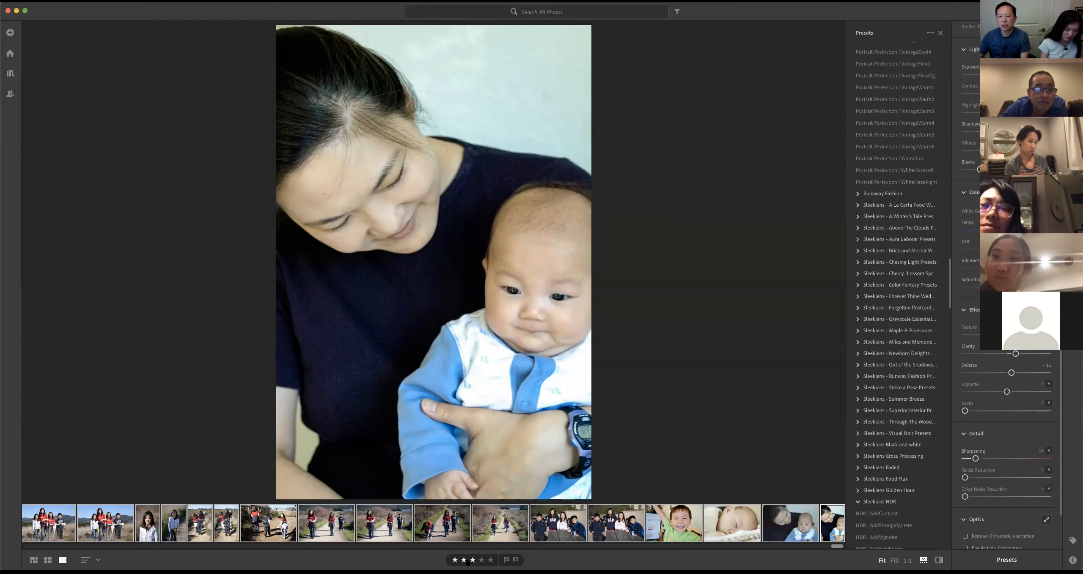
Step: Flag the photo of the smiling boy in the green shirt as picked and look at the rating and metadata search filters
{"action": "left_click", "coordinate": [674, 527]}
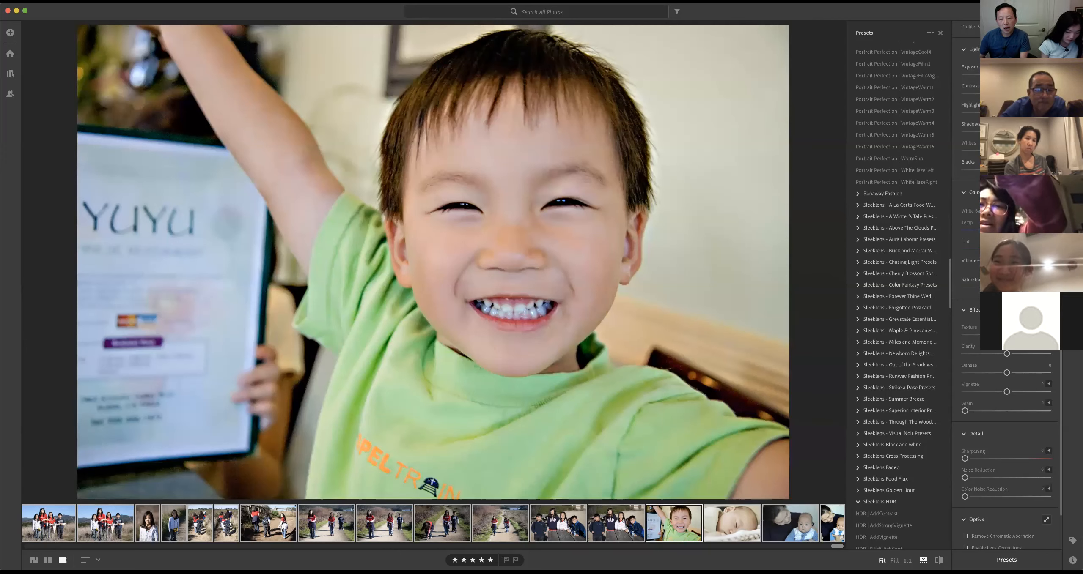
{"action": "left_click", "coordinate": [506, 561]}
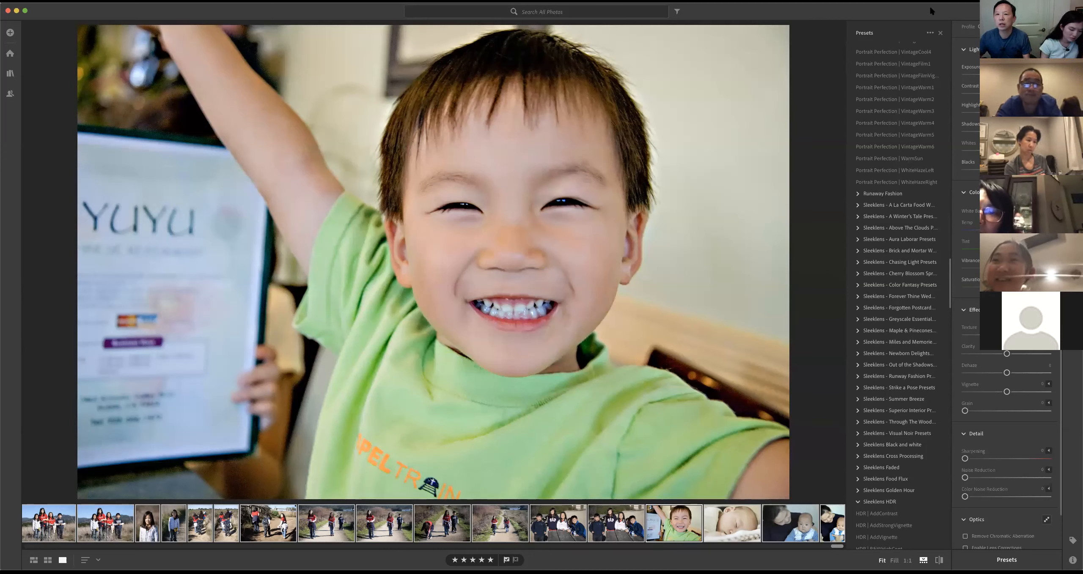
{"action": "left_click", "coordinate": [559, 13]}
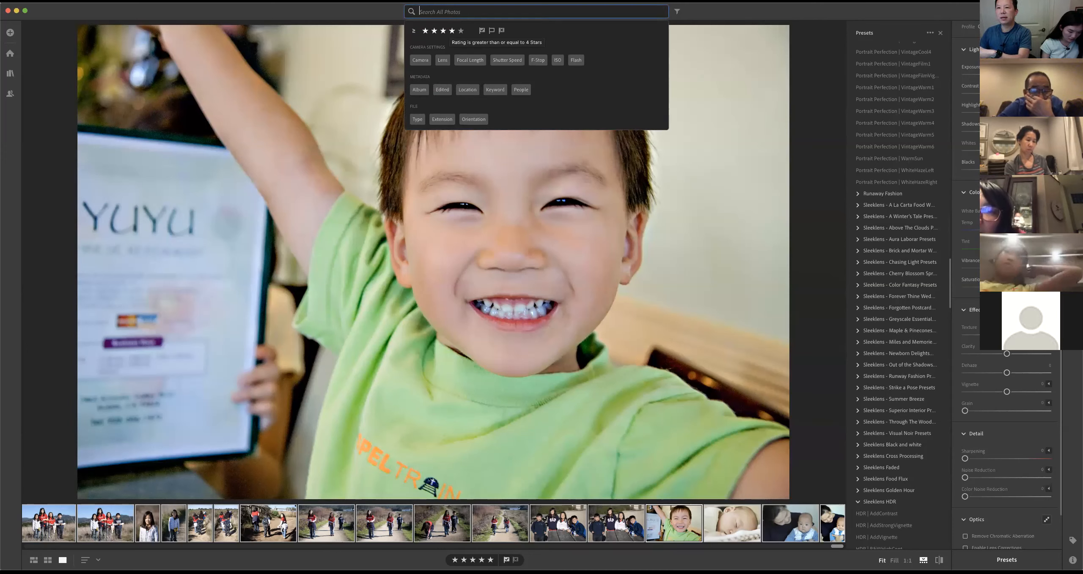
{"action": "key", "text": "Escape"}
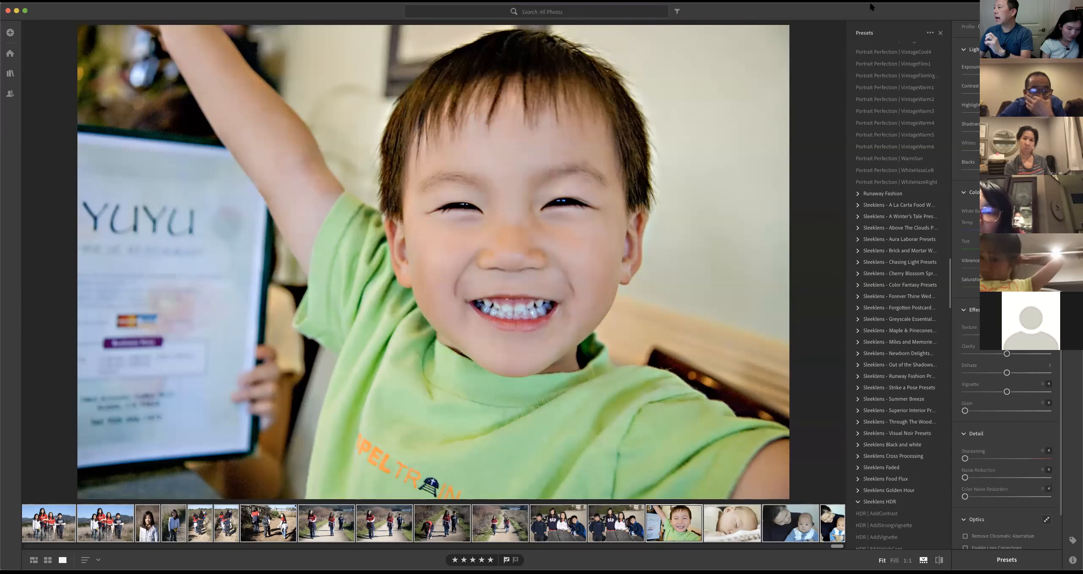
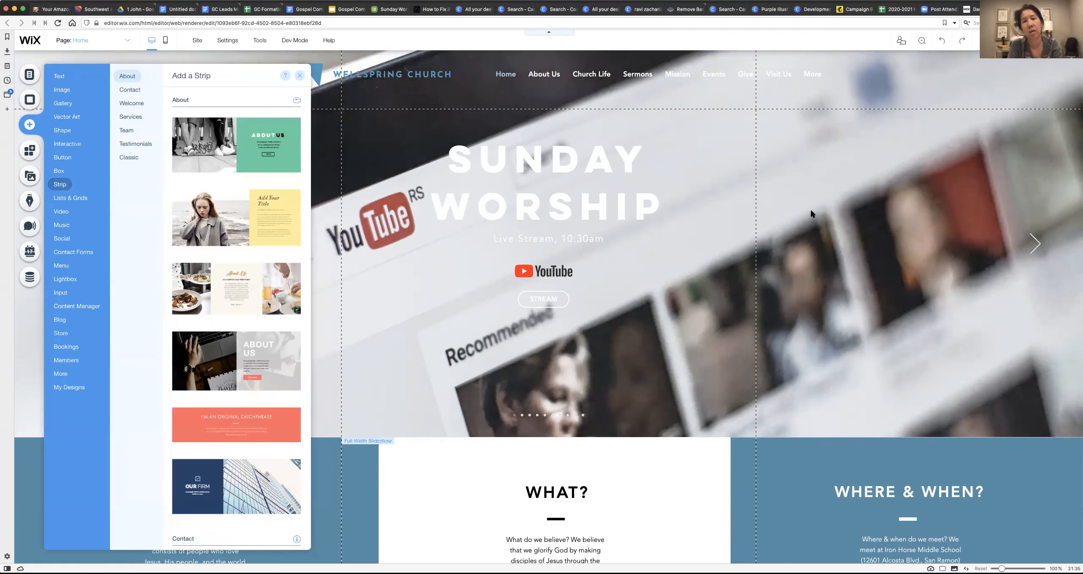
Step: In the Wix editor, look through the church home page from the Sunday Worship banner down past the Find Out About section
{"action": "scroll", "coordinate": [810, 210], "scroll_direction": "down", "scroll_amount": 10}
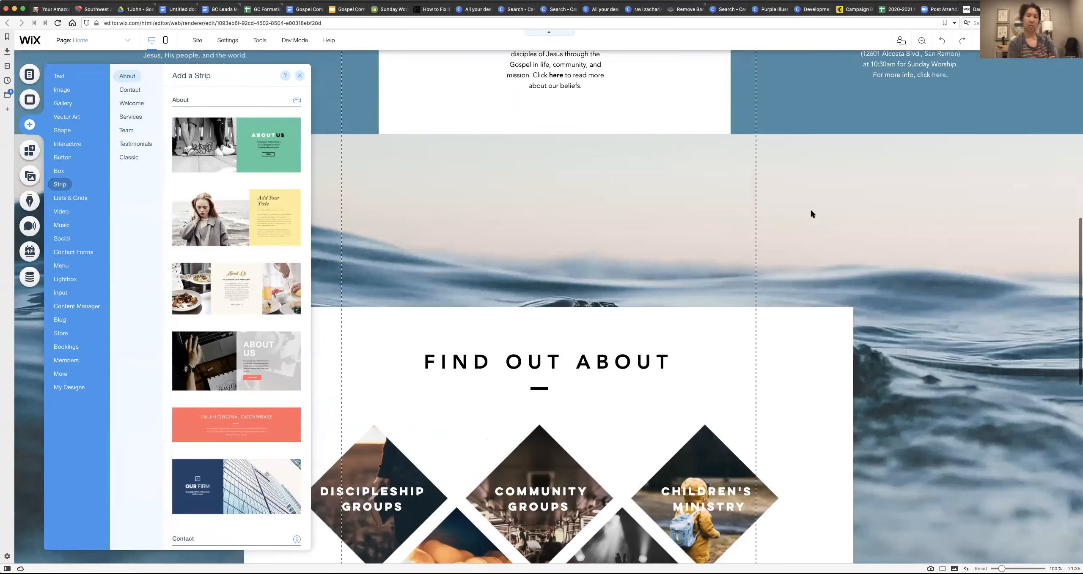
{"action": "scroll", "coordinate": [811, 211], "scroll_direction": "down", "scroll_amount": 6}
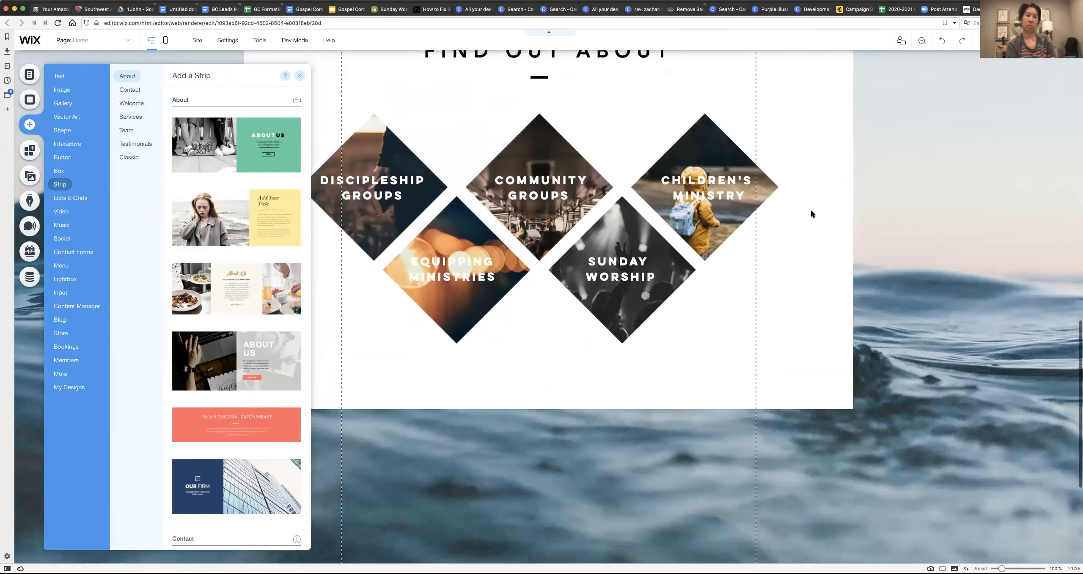
{"action": "scroll", "coordinate": [811, 214], "scroll_direction": "down", "scroll_amount": 6}
{"action": "scroll", "coordinate": [811, 214], "scroll_direction": "up", "scroll_amount": 10}
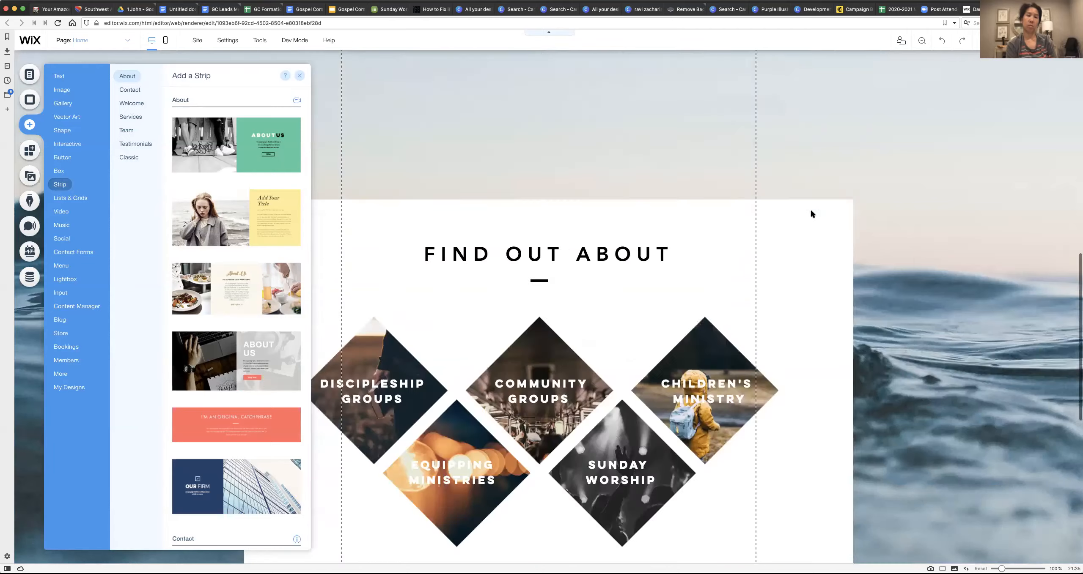
{"action": "scroll", "coordinate": [811, 213], "scroll_direction": "up", "scroll_amount": 15}
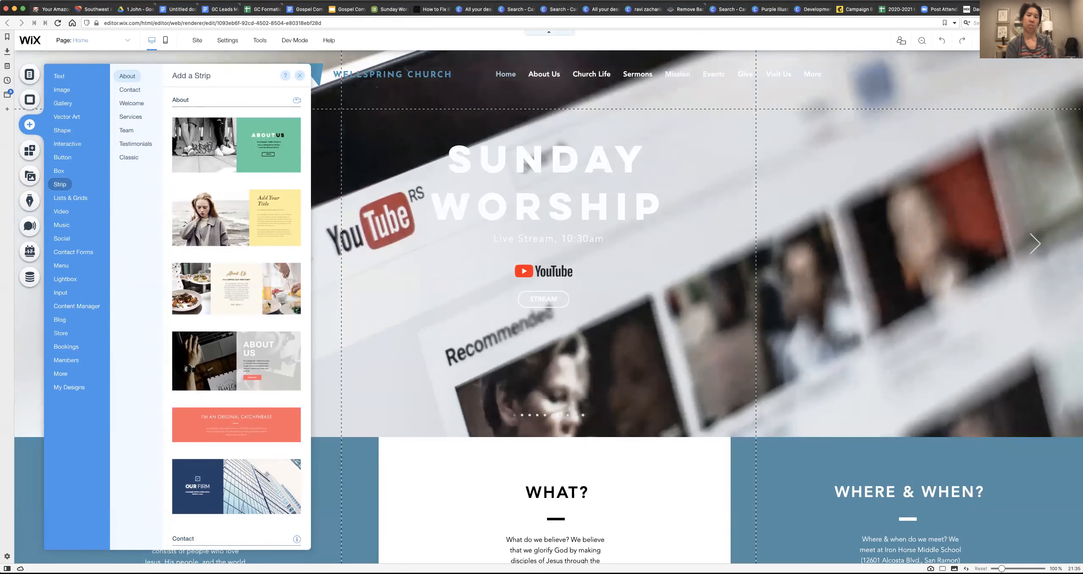
Step: Switch to the Church Life page, select the Gospel Communities image and look over the ministry sections
{"action": "left_click", "coordinate": [91, 40]}
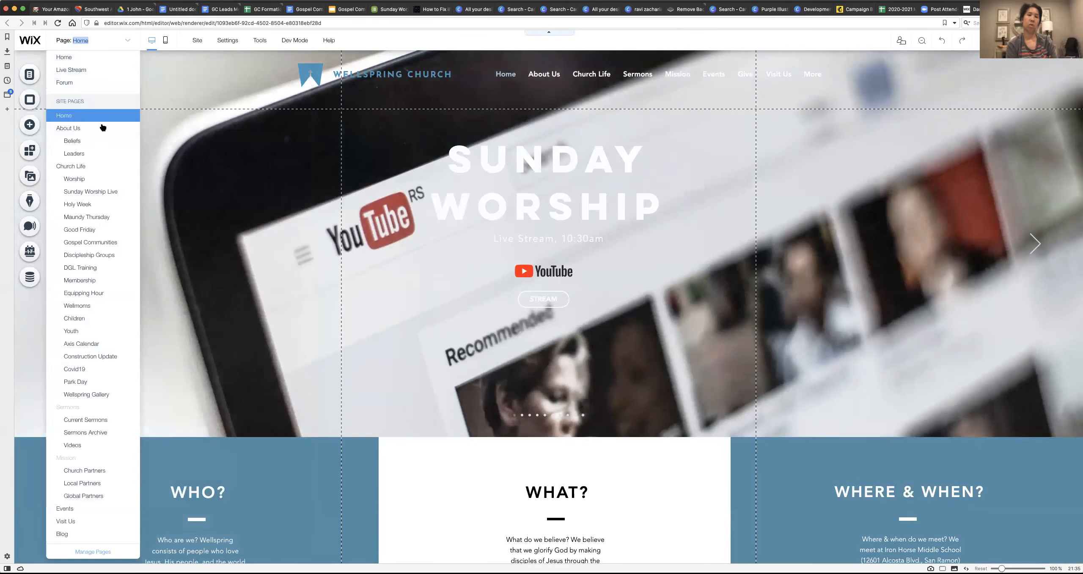
{"action": "left_click", "coordinate": [98, 164]}
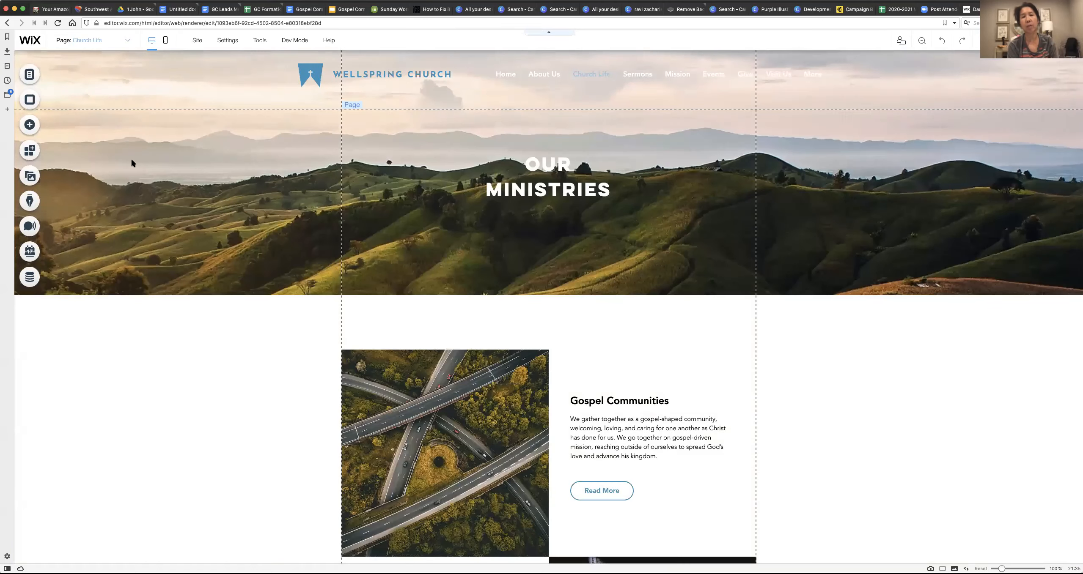
{"action": "scroll", "coordinate": [137, 163], "scroll_direction": "down", "scroll_amount": 5}
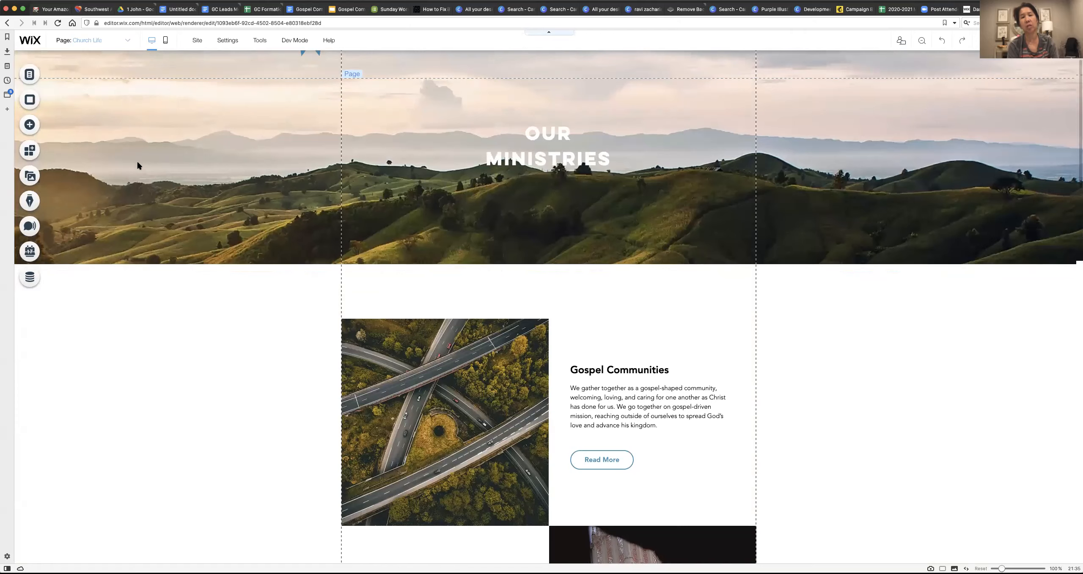
{"action": "scroll", "coordinate": [161, 156], "scroll_direction": "down", "scroll_amount": 1}
{"action": "left_click", "coordinate": [410, 157]}
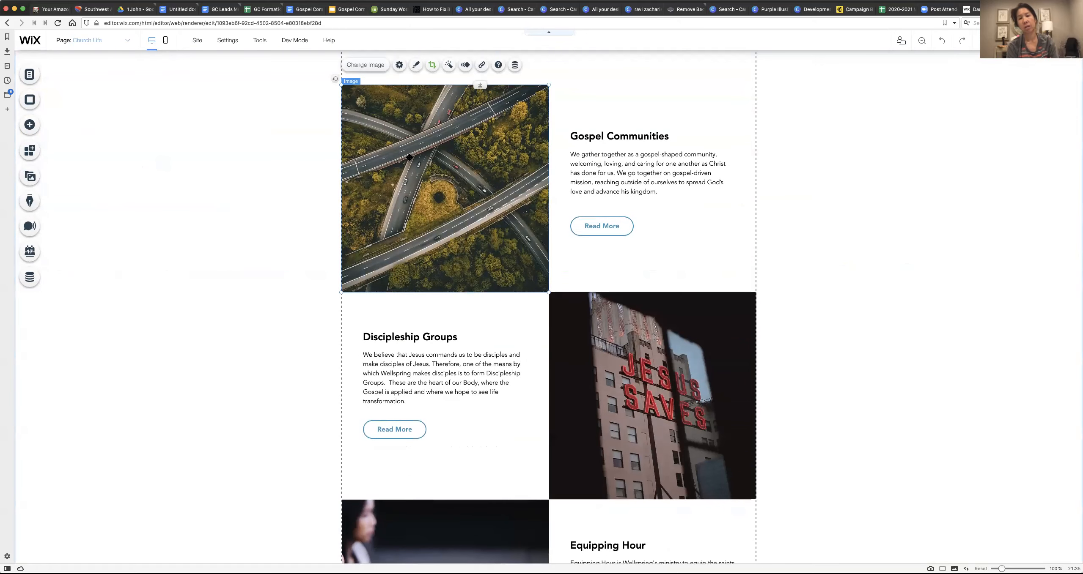
{"action": "scroll", "coordinate": [255, 178], "scroll_direction": "down", "scroll_amount": 3}
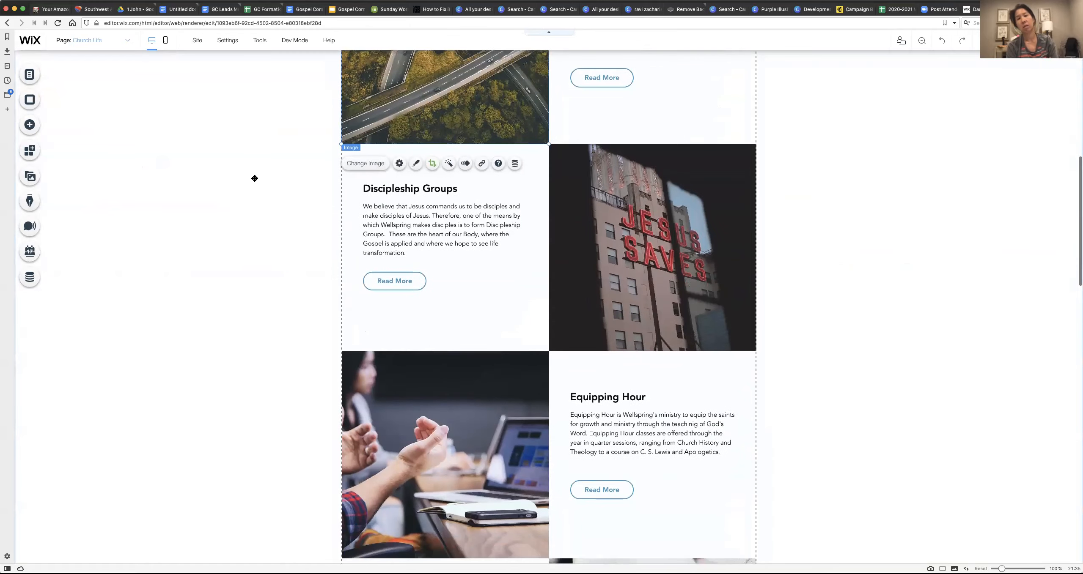
{"action": "scroll", "coordinate": [255, 179], "scroll_direction": "up", "scroll_amount": 8}
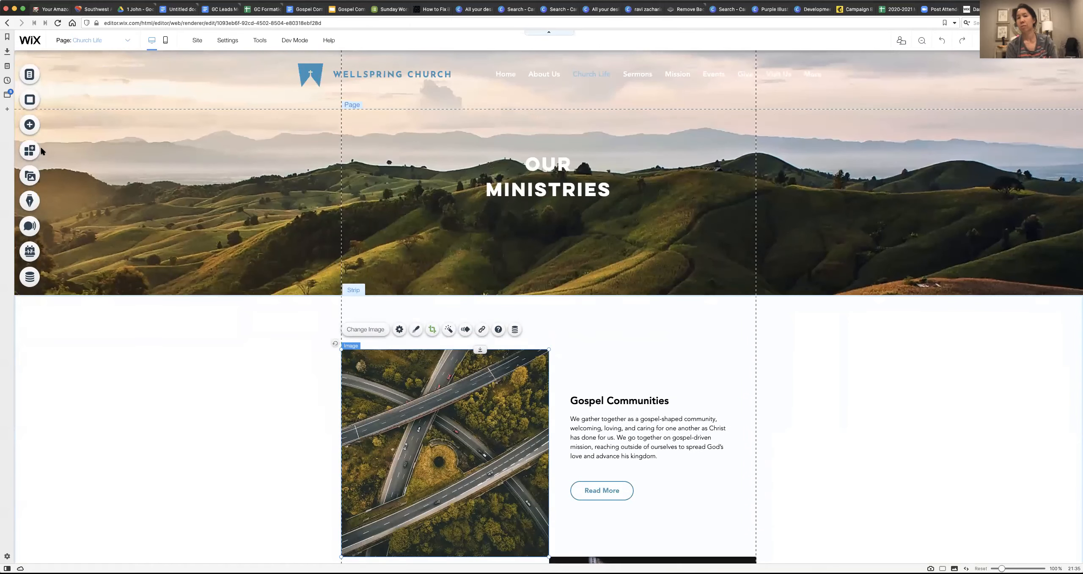
Step: Open the elements for adding a strip to the page and browse the ready-made strip designs
{"action": "left_click", "coordinate": [29, 129]}
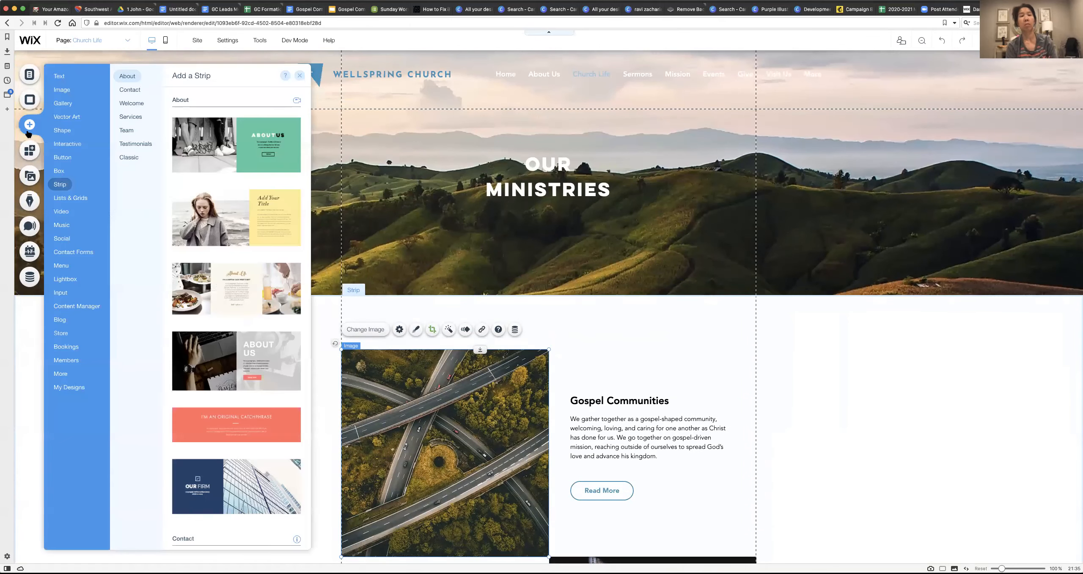
{"action": "scroll", "coordinate": [244, 252], "scroll_direction": "down", "scroll_amount": 15}
{"action": "scroll", "coordinate": [243, 252], "scroll_direction": "down", "scroll_amount": 20}
{"action": "scroll", "coordinate": [244, 252], "scroll_direction": "up", "scroll_amount": 20}
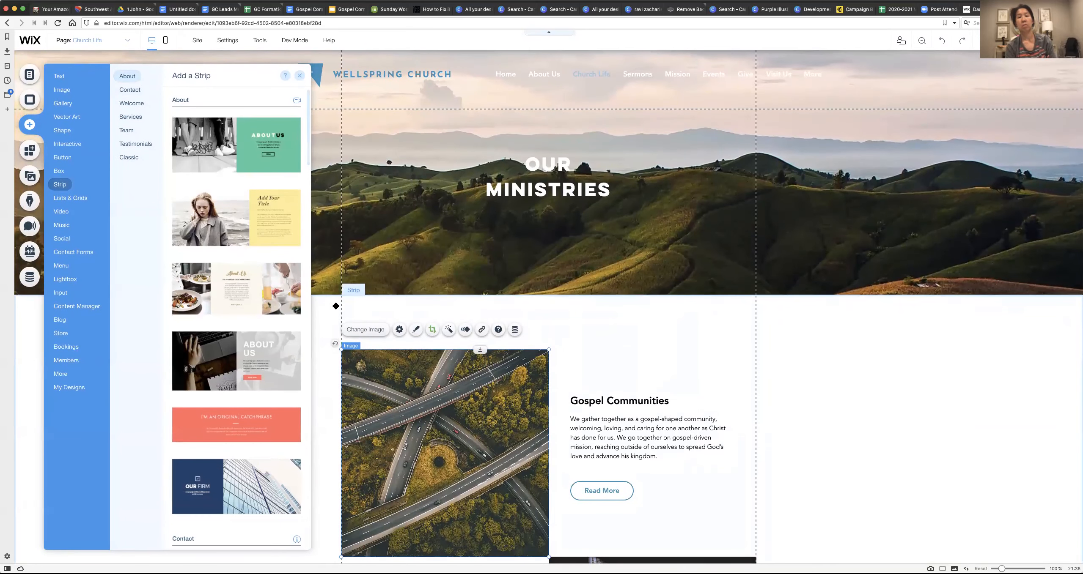
Step: Close the ready-made strip designs and select the Gospel Communities image, followed by the strip behind it
{"action": "left_click", "coordinate": [323, 314]}
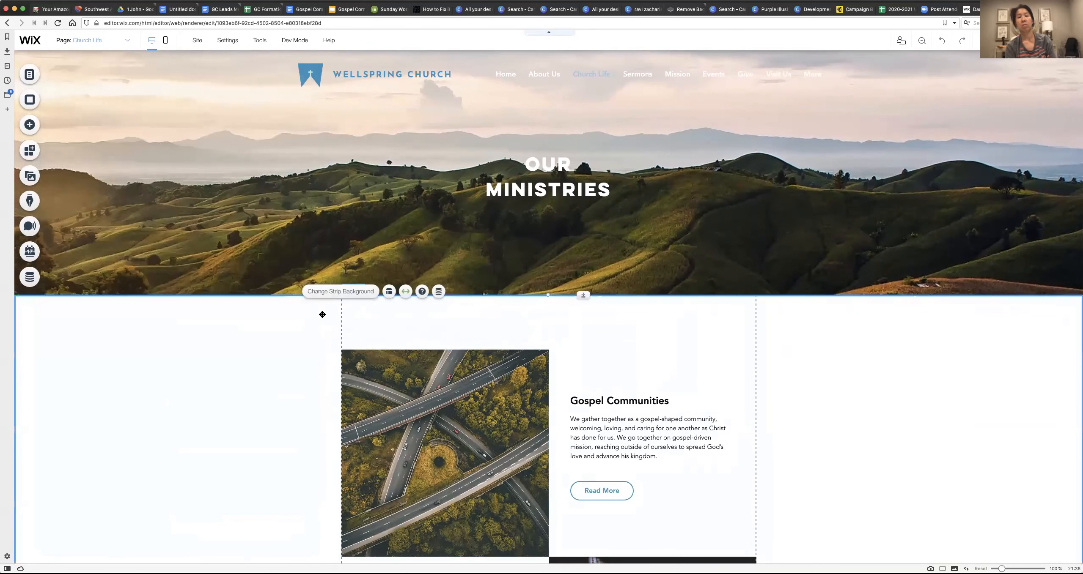
{"action": "left_click", "coordinate": [433, 355]}
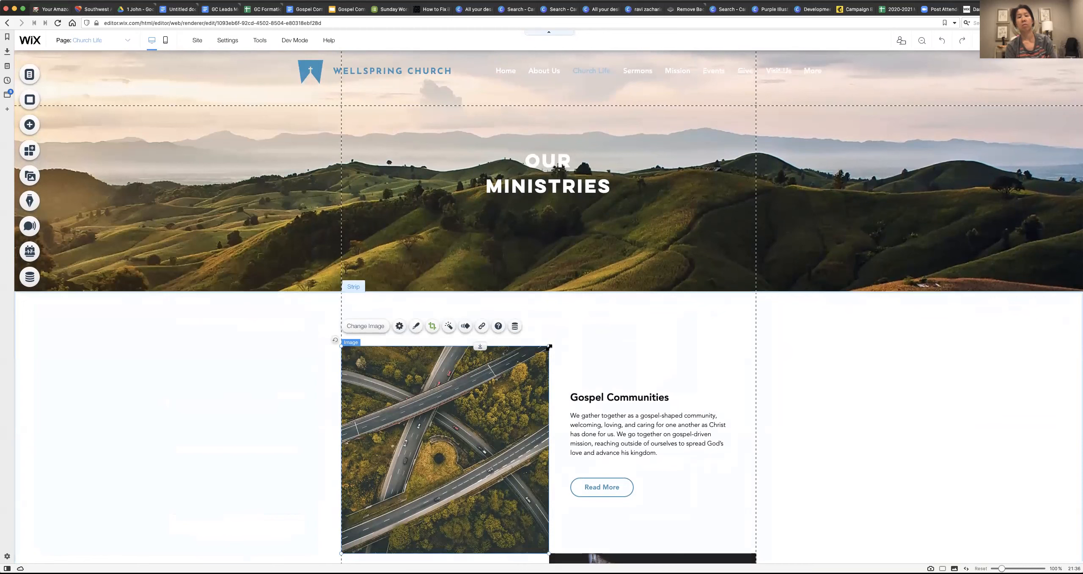
{"action": "left_click", "coordinate": [268, 374]}
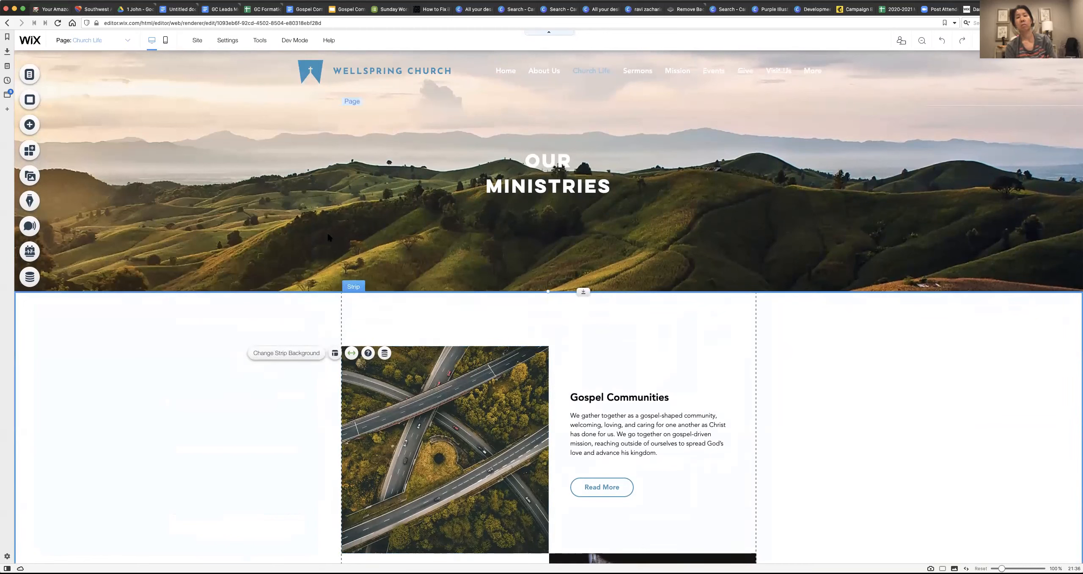
Step: Reopen the elements that can be added to the page and browse the contact form designs, including payment and multistep forms
{"action": "left_click", "coordinate": [30, 124]}
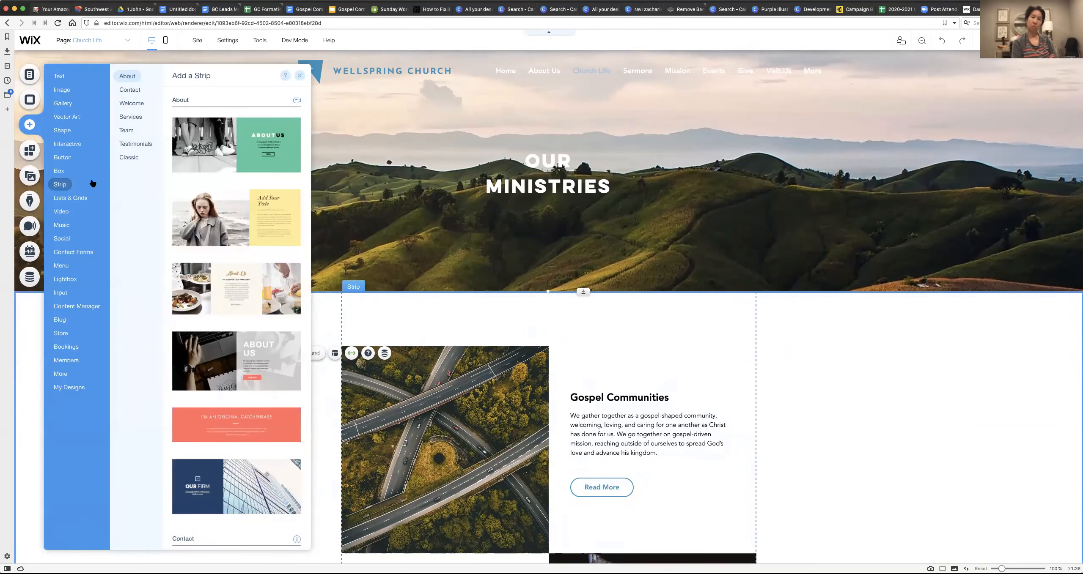
{"action": "mouse_move", "coordinate": [89, 203]}
{"action": "mouse_move", "coordinate": [63, 239]}
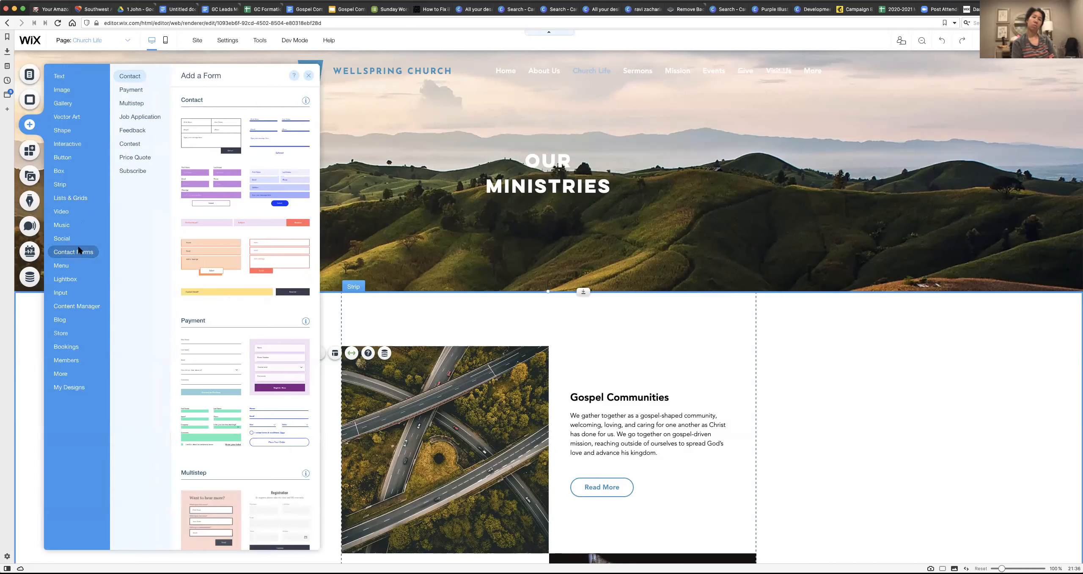
{"action": "left_click", "coordinate": [135, 90]}
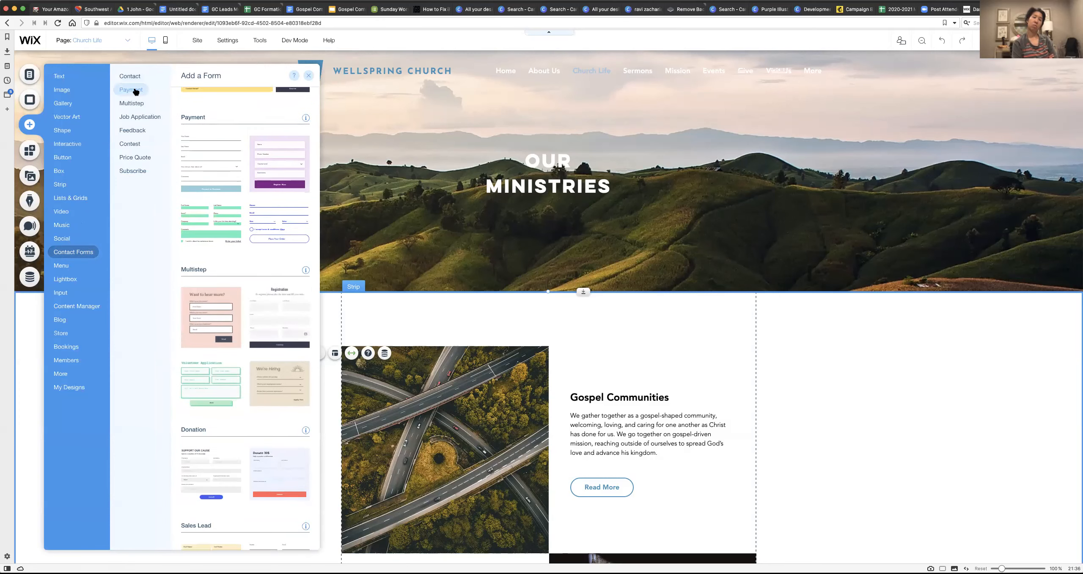
{"action": "left_click", "coordinate": [140, 117]}
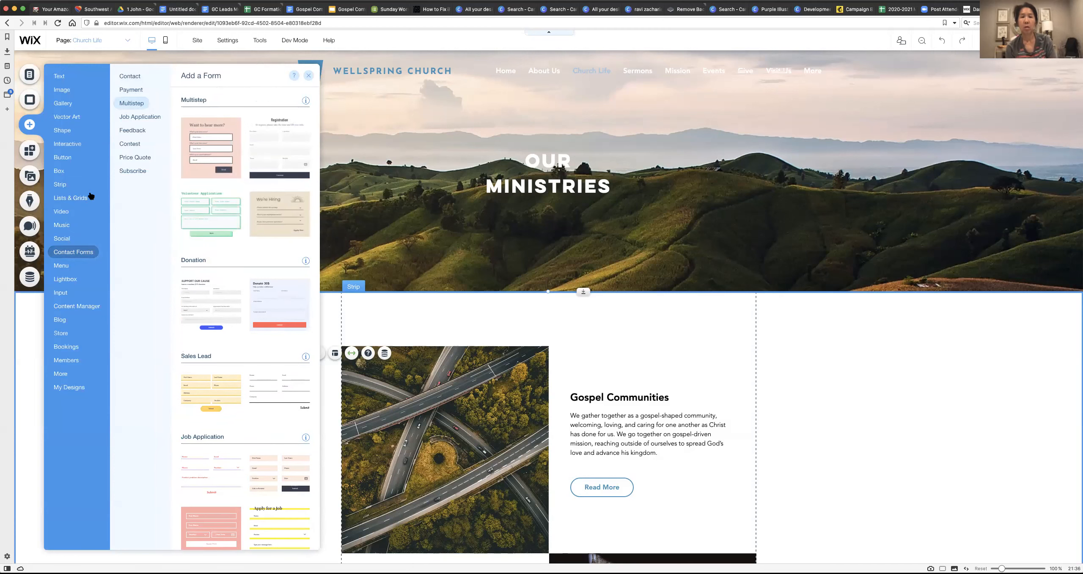
Step: Browse the interactive elements from full width slideshows through box slideshows to hover boxes, and show the Content Manager elements
{"action": "left_click", "coordinate": [79, 142]}
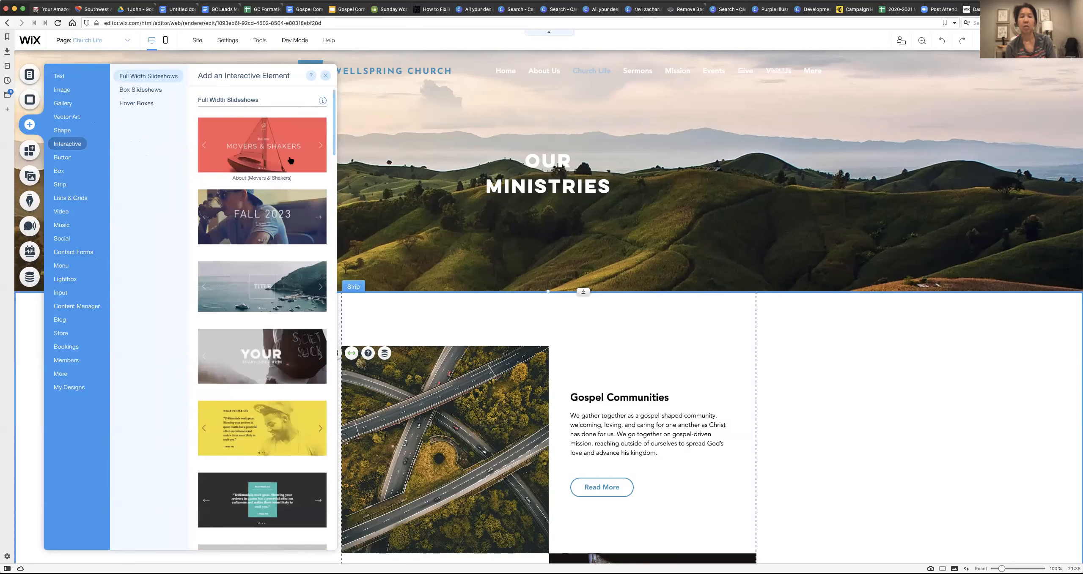
{"action": "scroll", "coordinate": [291, 161], "scroll_direction": "down", "scroll_amount": 15}
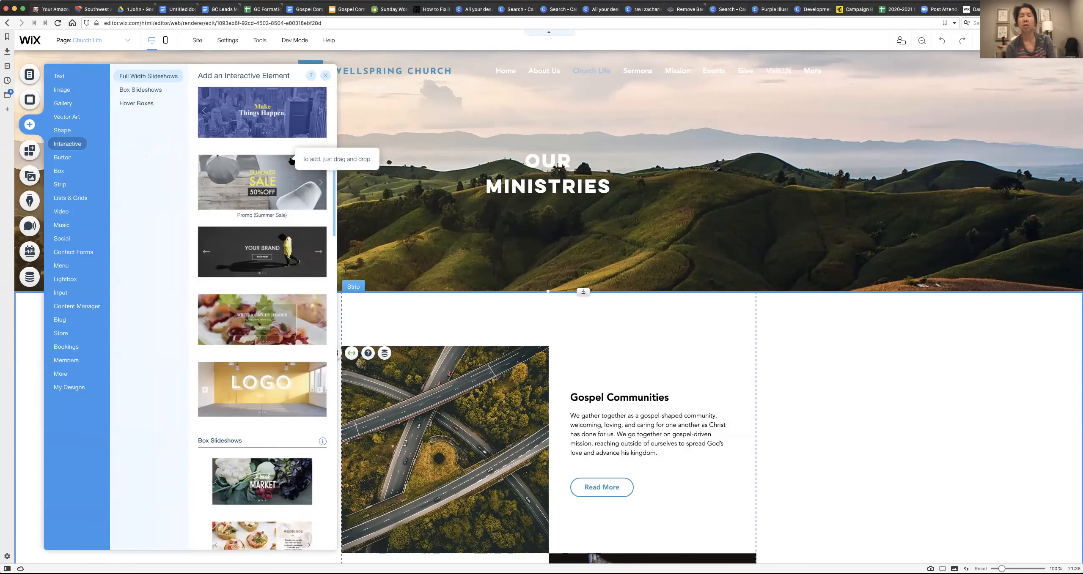
{"action": "scroll", "coordinate": [291, 161], "scroll_direction": "down", "scroll_amount": 6}
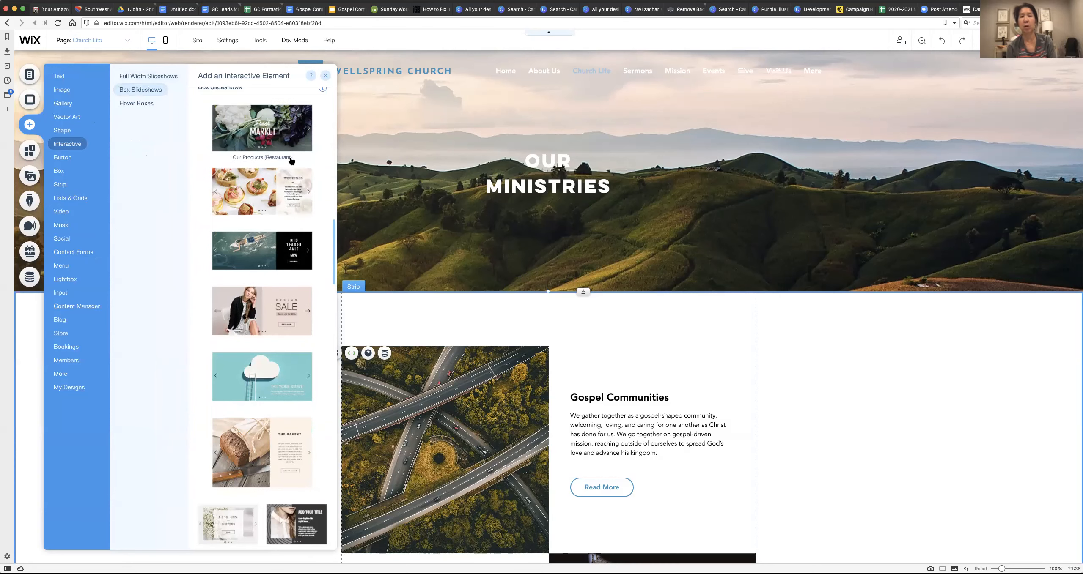
{"action": "scroll", "coordinate": [291, 161], "scroll_direction": "down", "scroll_amount": 10}
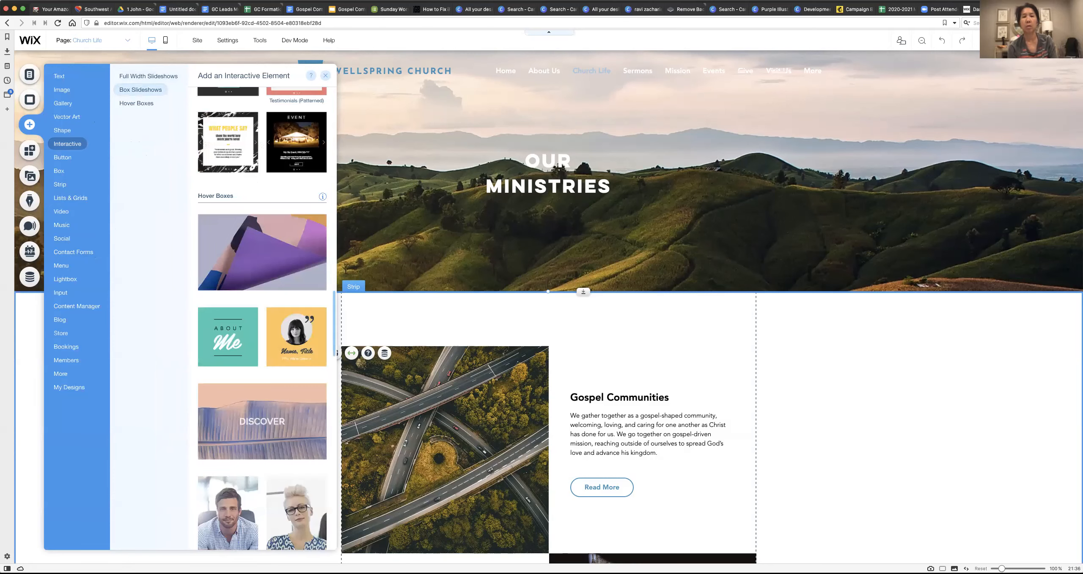
{"action": "scroll", "coordinate": [291, 162], "scroll_direction": "down", "scroll_amount": 15}
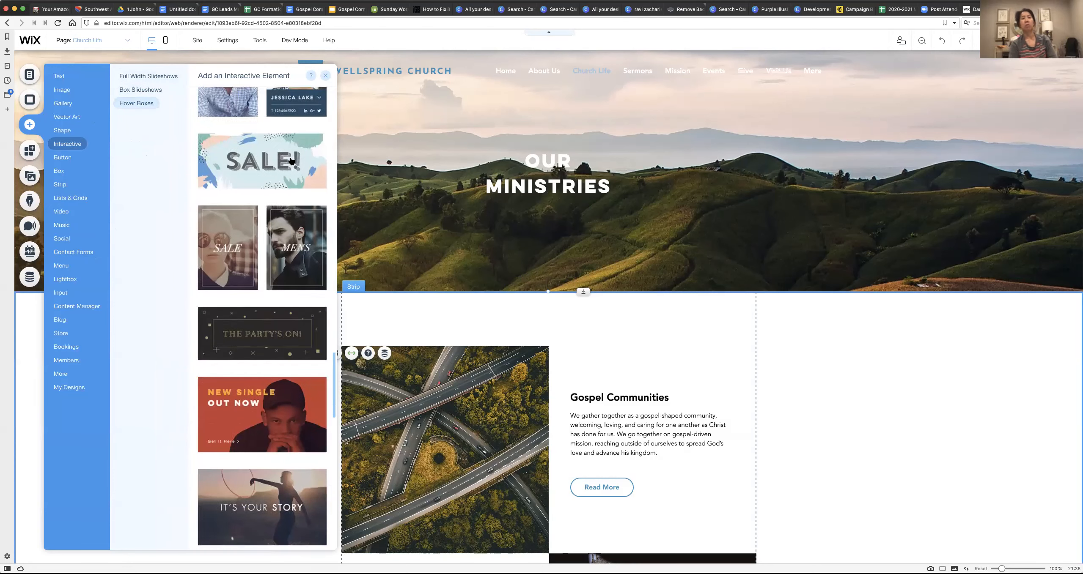
{"action": "scroll", "coordinate": [291, 161], "scroll_direction": "up", "scroll_amount": 20}
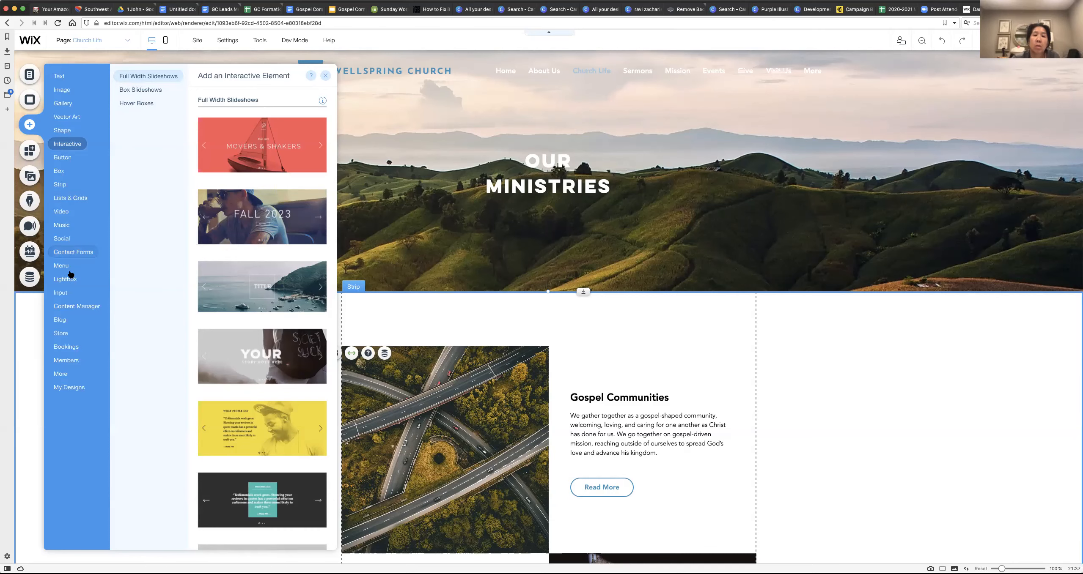
{"action": "left_click", "coordinate": [80, 304]}
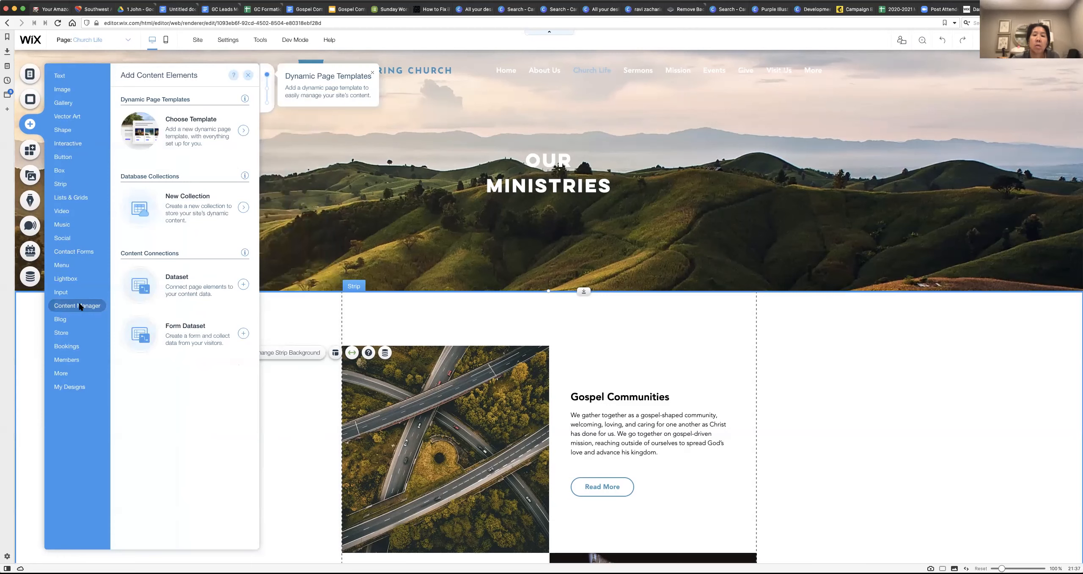
Step: Switch to the Current Sermons page and look over its podcast episode list down to the footer
{"action": "left_click", "coordinate": [121, 39]}
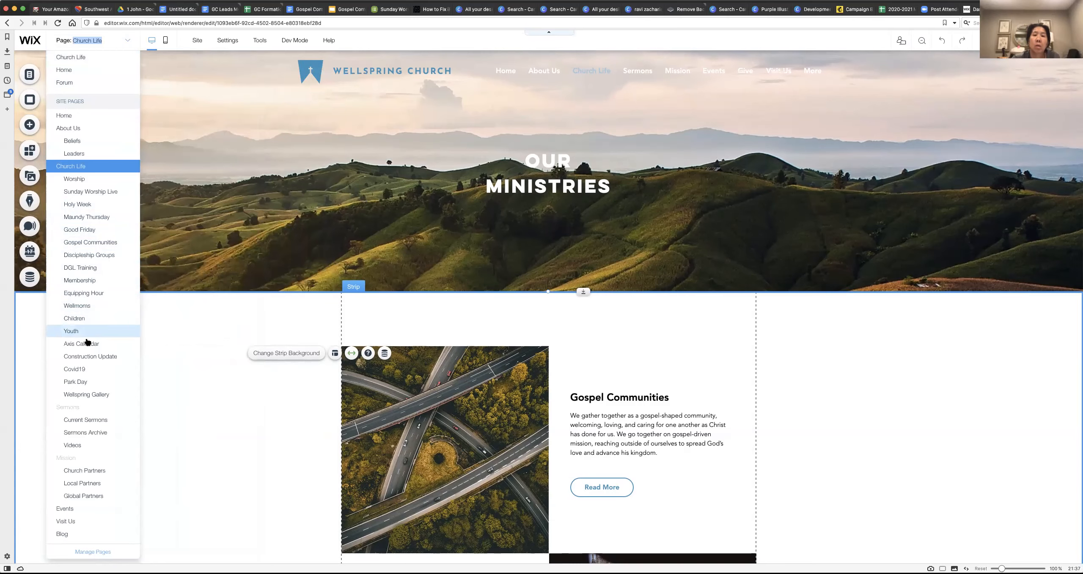
{"action": "left_click", "coordinate": [82, 418]}
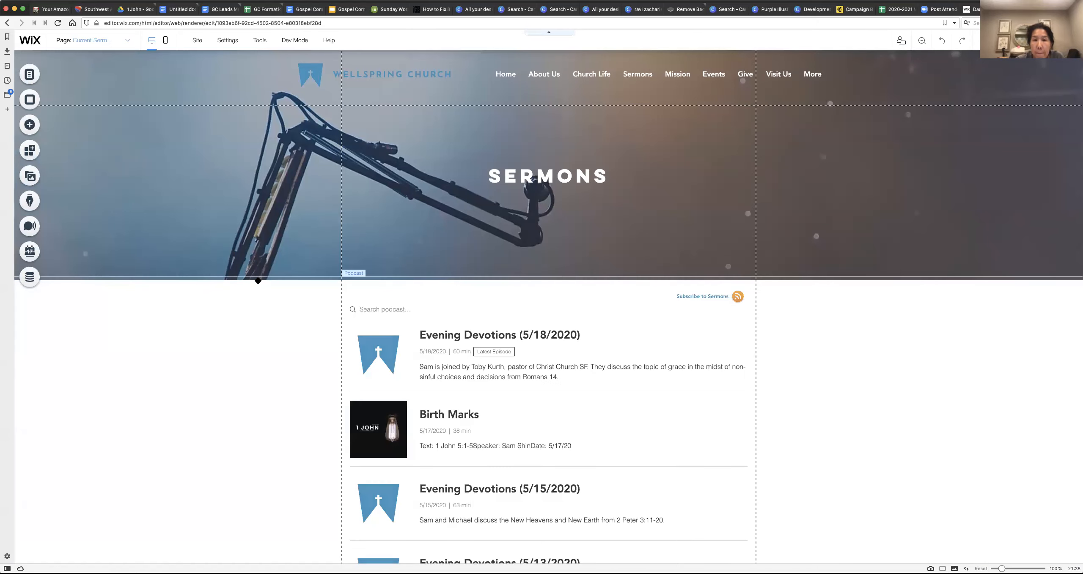
{"action": "scroll", "coordinate": [258, 281], "scroll_direction": "down", "scroll_amount": 10}
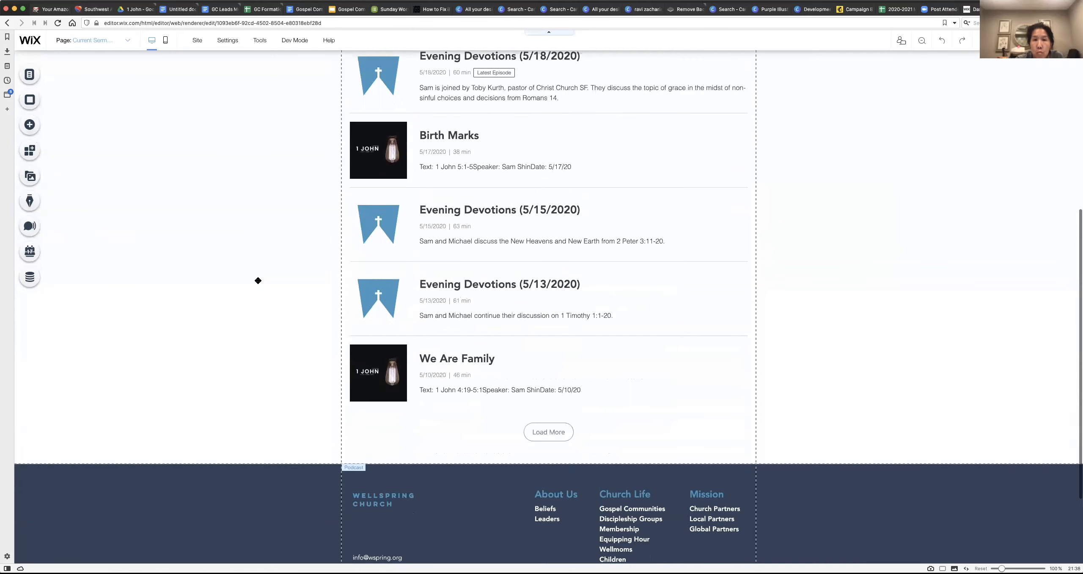
{"action": "scroll", "coordinate": [258, 280], "scroll_direction": "up", "scroll_amount": 10}
{"action": "scroll", "coordinate": [258, 280], "scroll_direction": "down", "scroll_amount": 7}
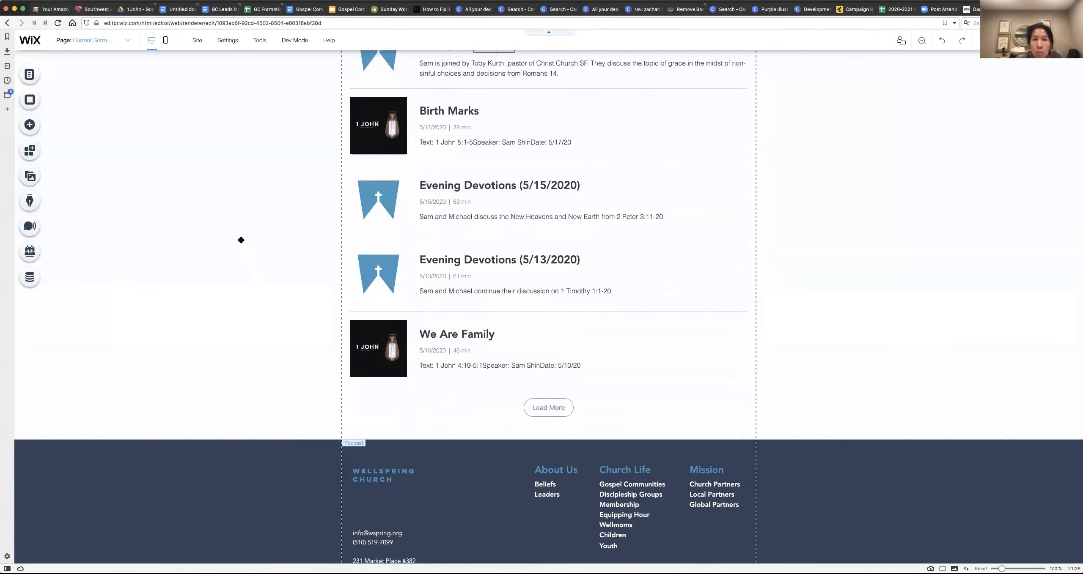
{"action": "scroll", "coordinate": [241, 240], "scroll_direction": "up", "scroll_amount": 3}
{"action": "scroll", "coordinate": [241, 240], "scroll_direction": "up", "scroll_amount": 5}
{"action": "scroll", "coordinate": [241, 241], "scroll_direction": "down", "scroll_amount": 10}
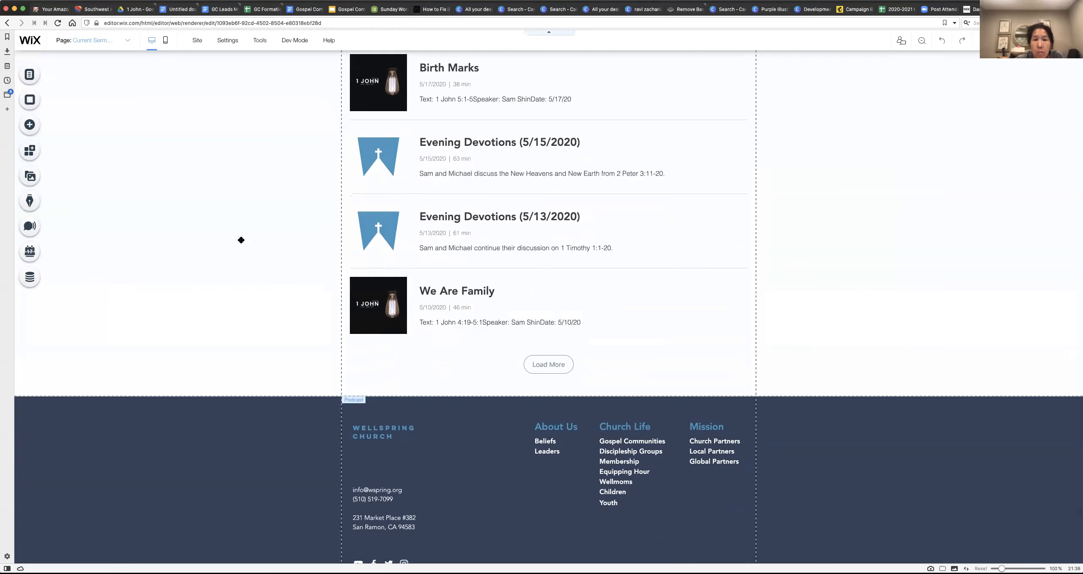
{"action": "scroll", "coordinate": [241, 240], "scroll_direction": "up", "scroll_amount": 6}
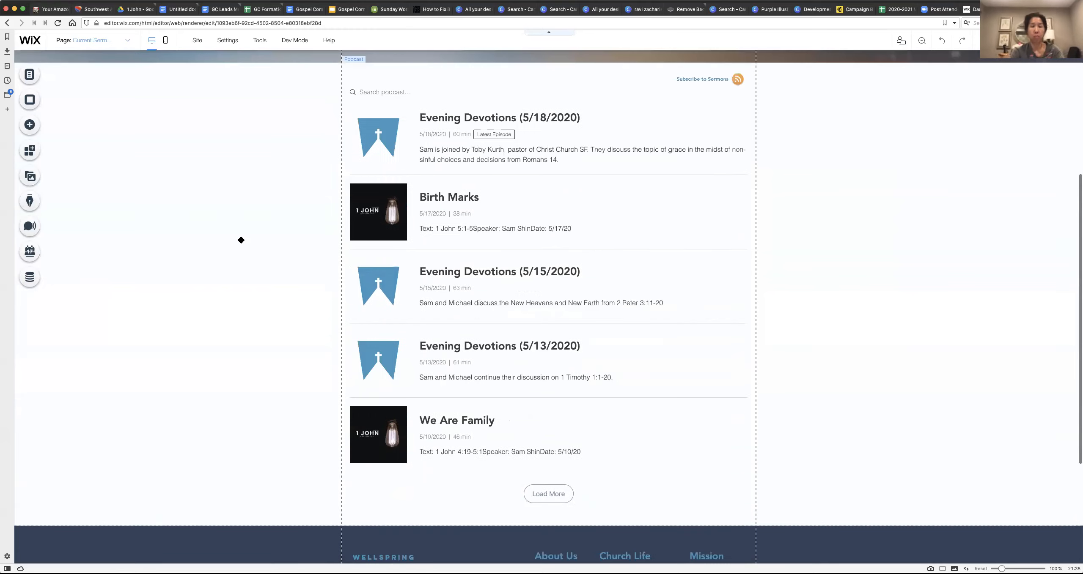
{"action": "scroll", "coordinate": [242, 240], "scroll_direction": "down", "scroll_amount": 4}
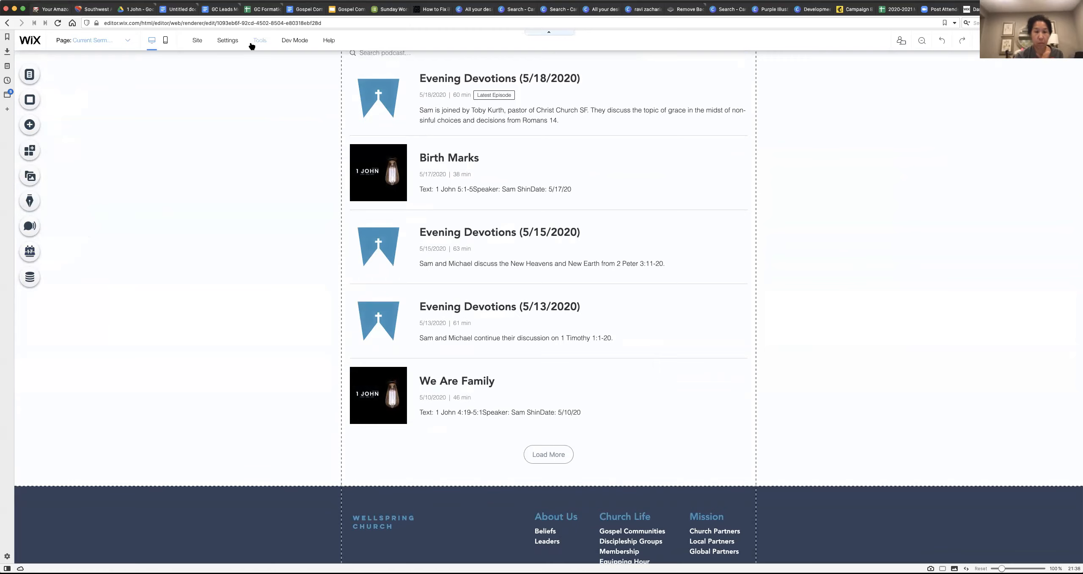
Step: Switch to the Global Partners page and look through its partner sections from Hands at Work to Iglesia Evangelica Bautista
{"action": "left_click", "coordinate": [114, 42]}
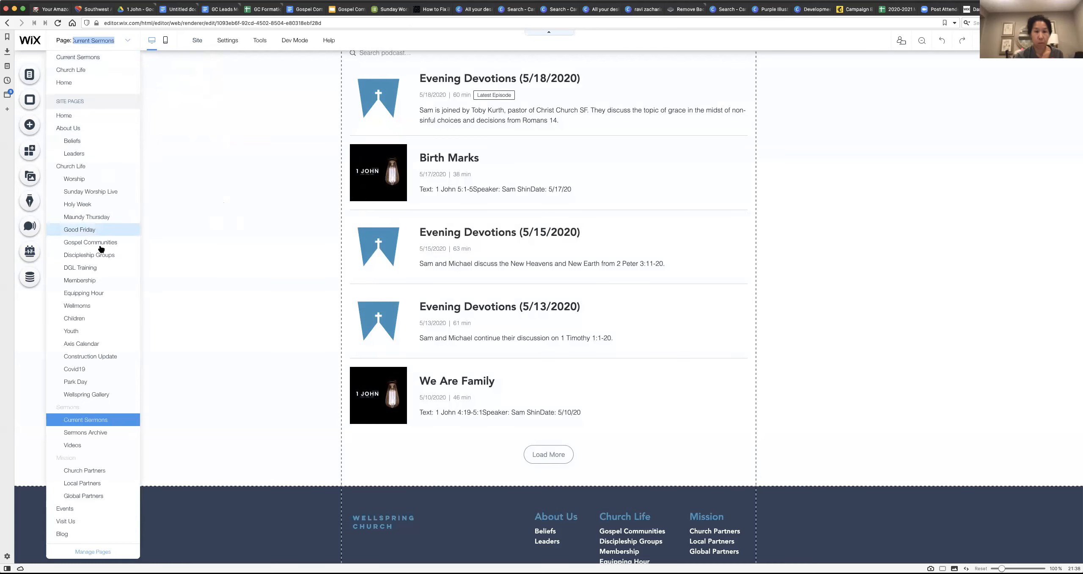
{"action": "scroll", "coordinate": [101, 250], "scroll_direction": "down", "scroll_amount": 3}
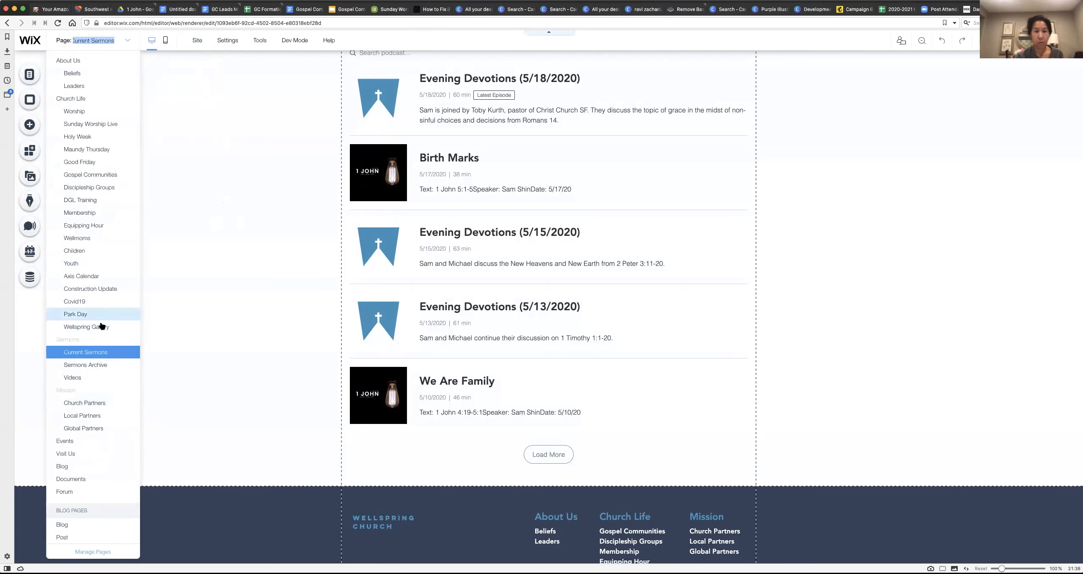
{"action": "left_click", "coordinate": [92, 428]}
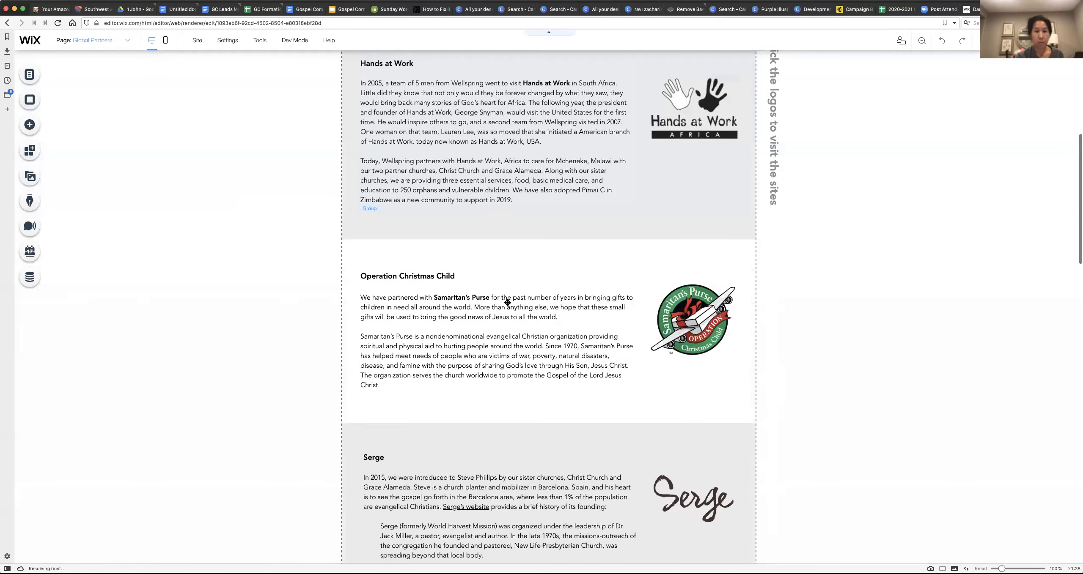
{"action": "scroll", "coordinate": [508, 303], "scroll_direction": "down", "scroll_amount": 12}
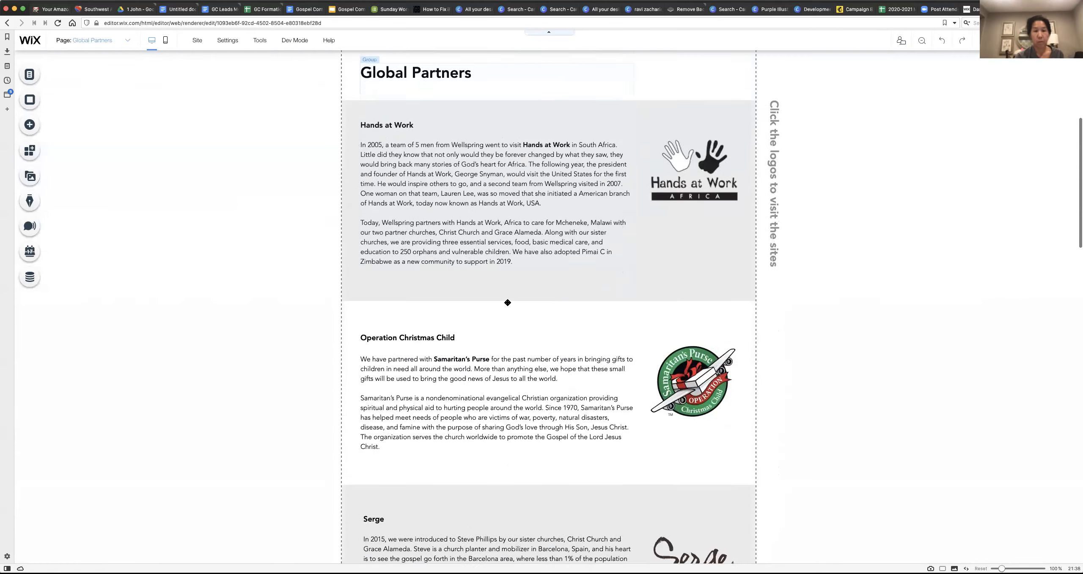
{"action": "scroll", "coordinate": [507, 303], "scroll_direction": "down", "scroll_amount": 20}
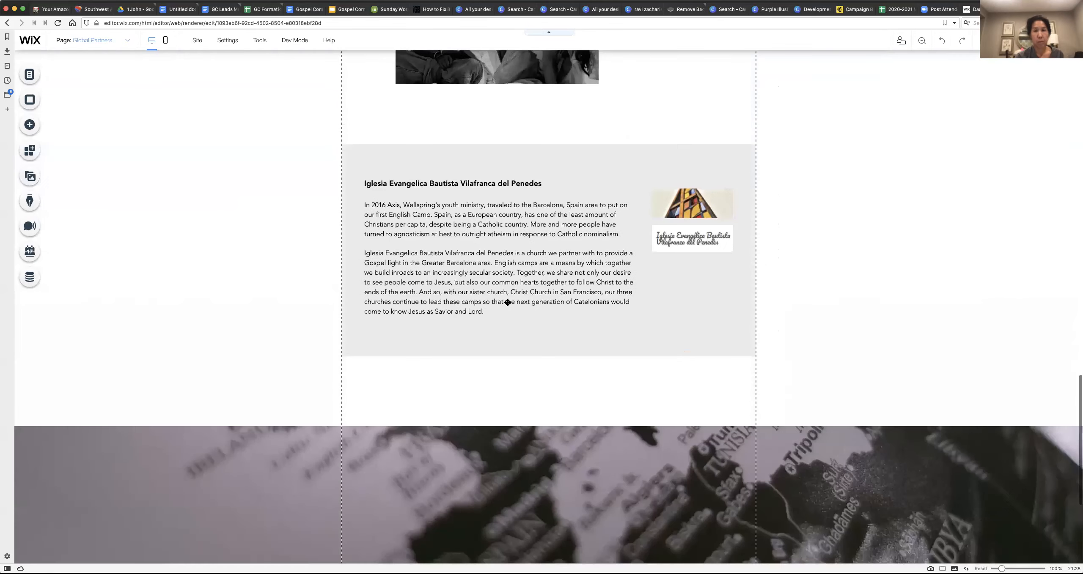
{"action": "scroll", "coordinate": [507, 303], "scroll_direction": "up", "scroll_amount": 7}
{"action": "scroll", "coordinate": [507, 303], "scroll_direction": "up", "scroll_amount": 20}
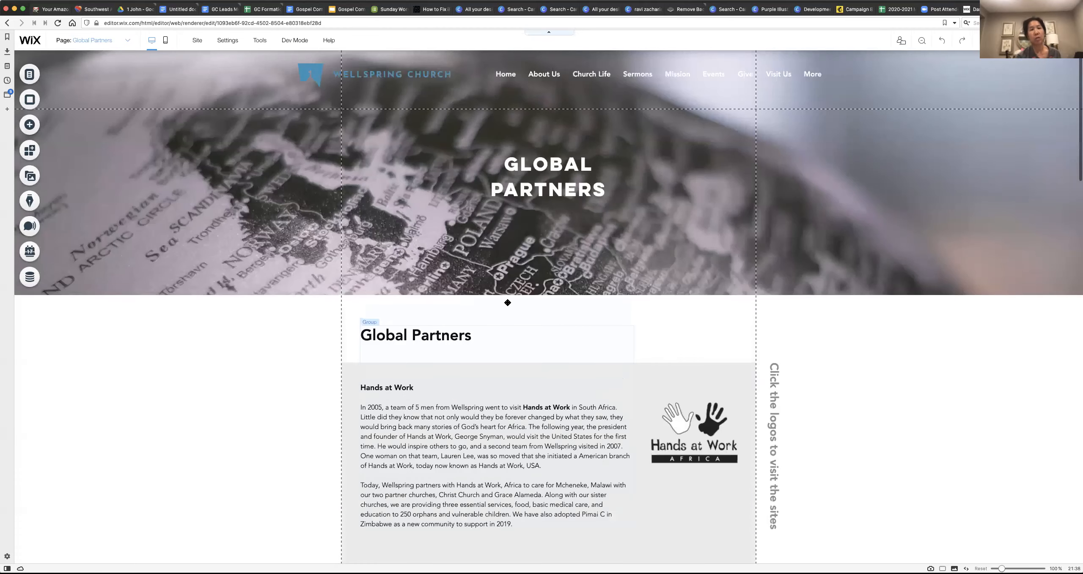